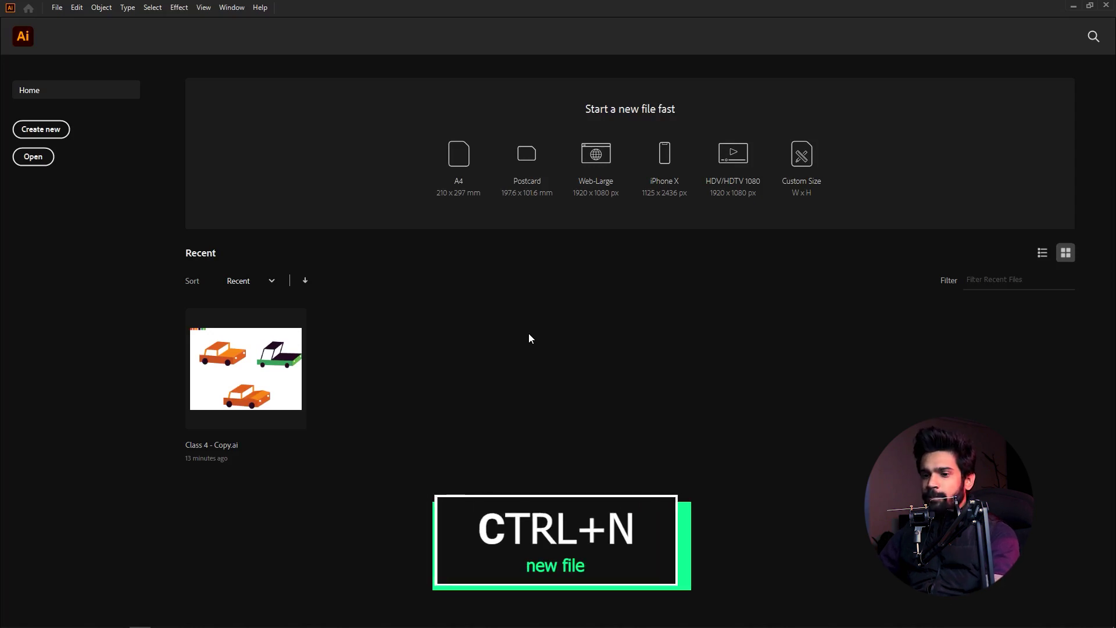
- Create a blank Web-Large 1920 x 1080 px document, Untitled-5, after two dismissed attempts
{"action": "key", "text": "ctrl+n"}
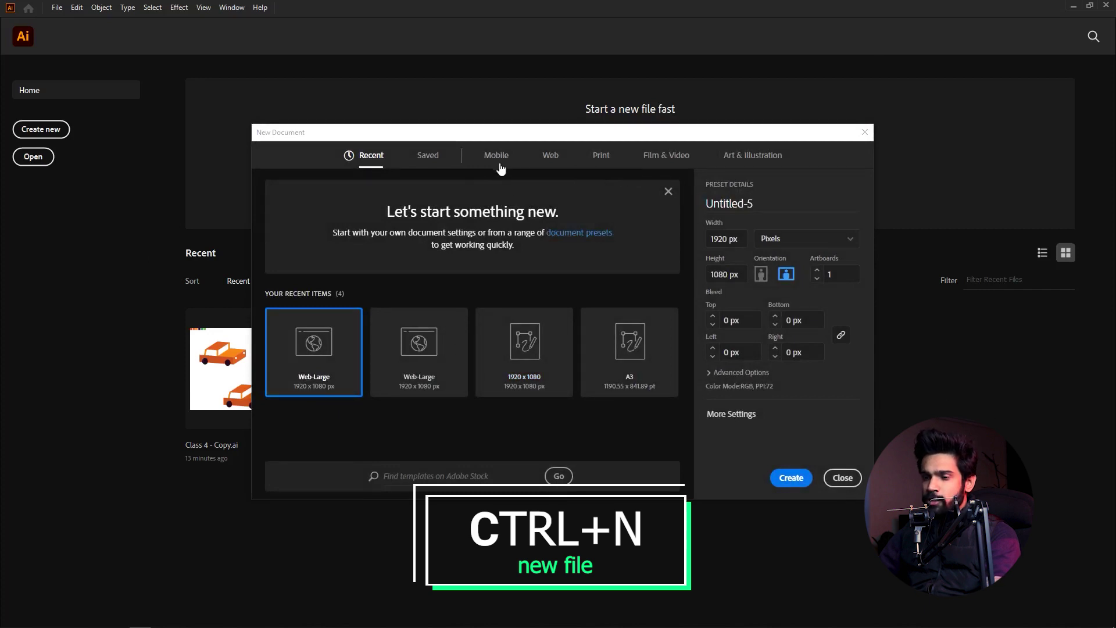
{"action": "left_click", "coordinate": [550, 156]}
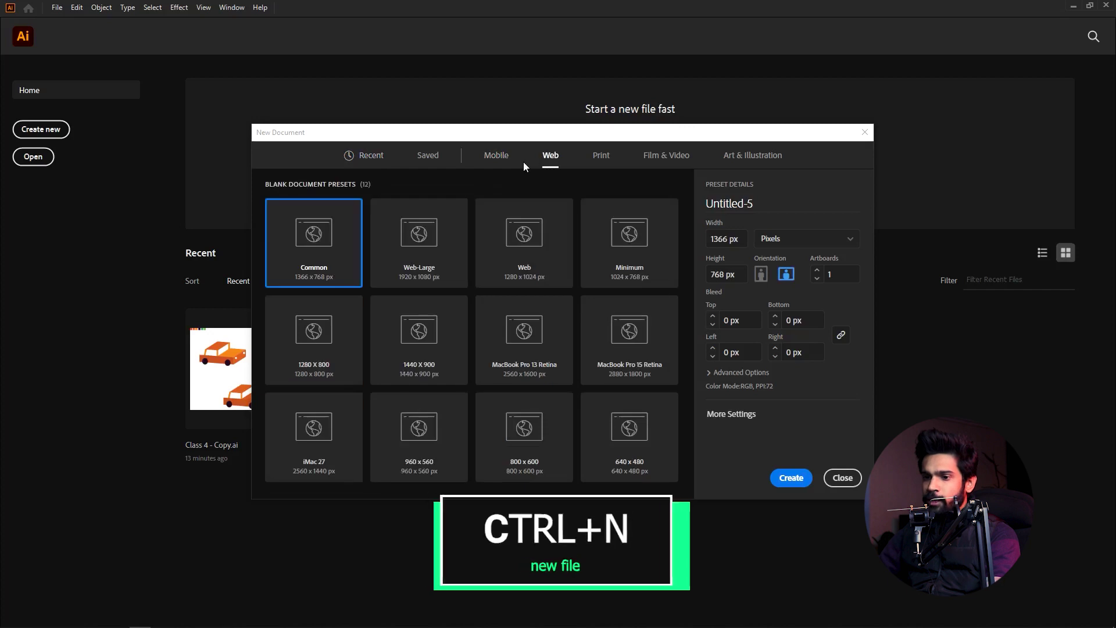
{"action": "left_click", "coordinate": [843, 478]}
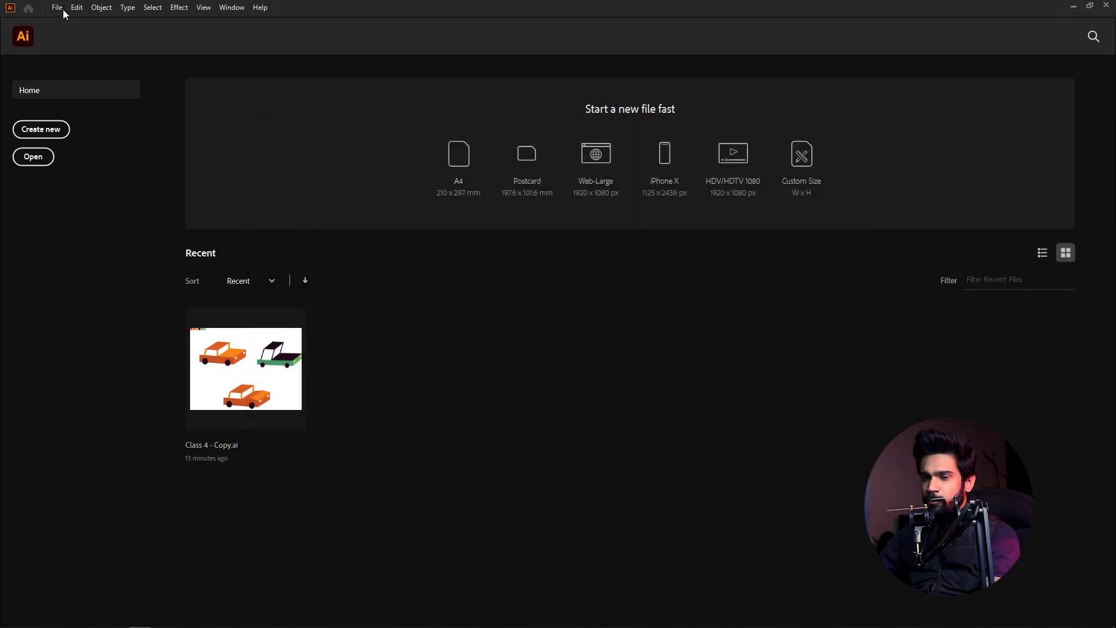
{"action": "left_click", "coordinate": [57, 8]}
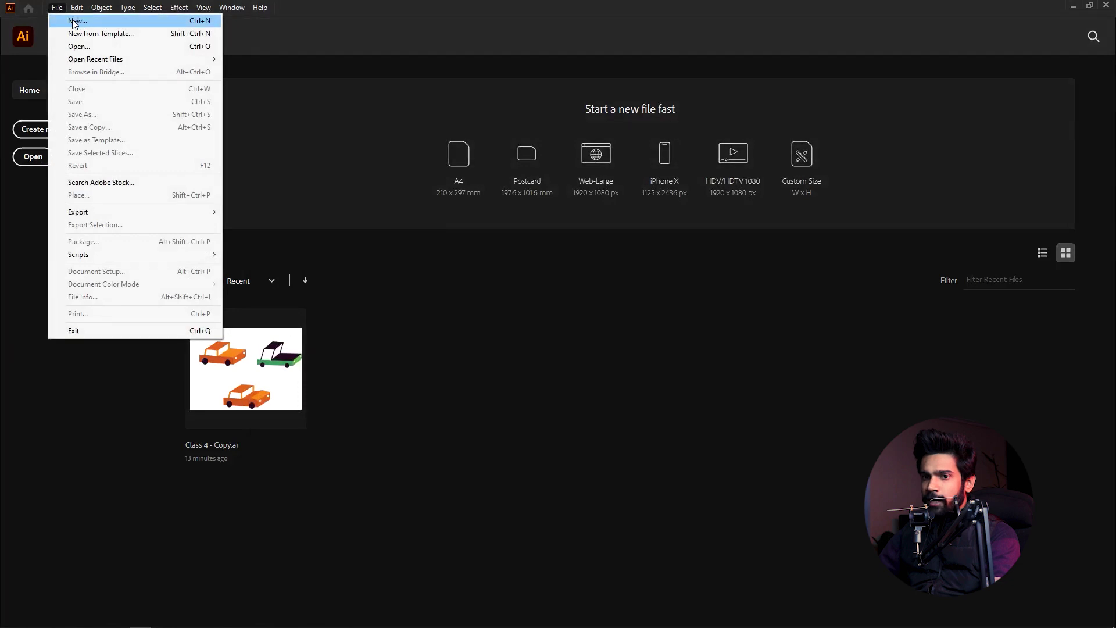
{"action": "left_click", "coordinate": [76, 23]}
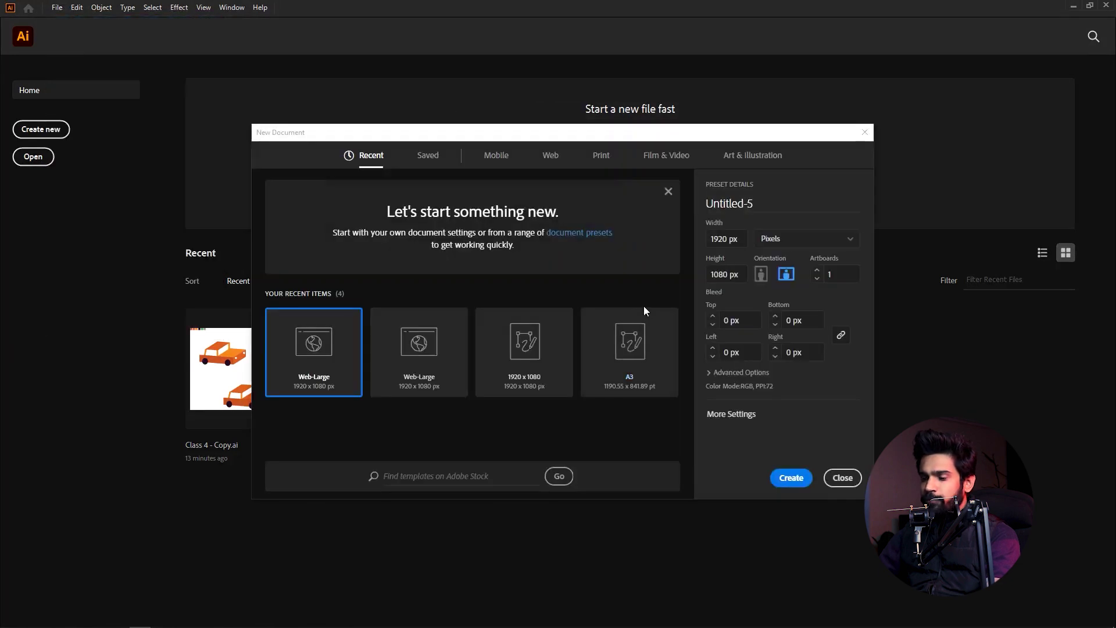
{"action": "left_click", "coordinate": [843, 478]}
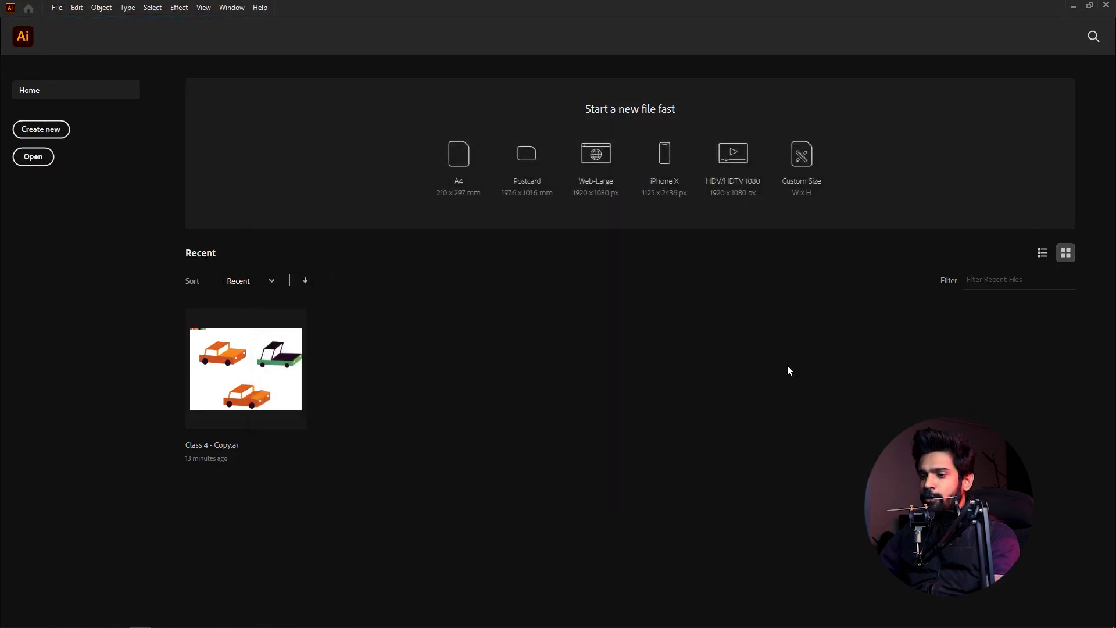
{"action": "key", "text": "ctrl+n"}
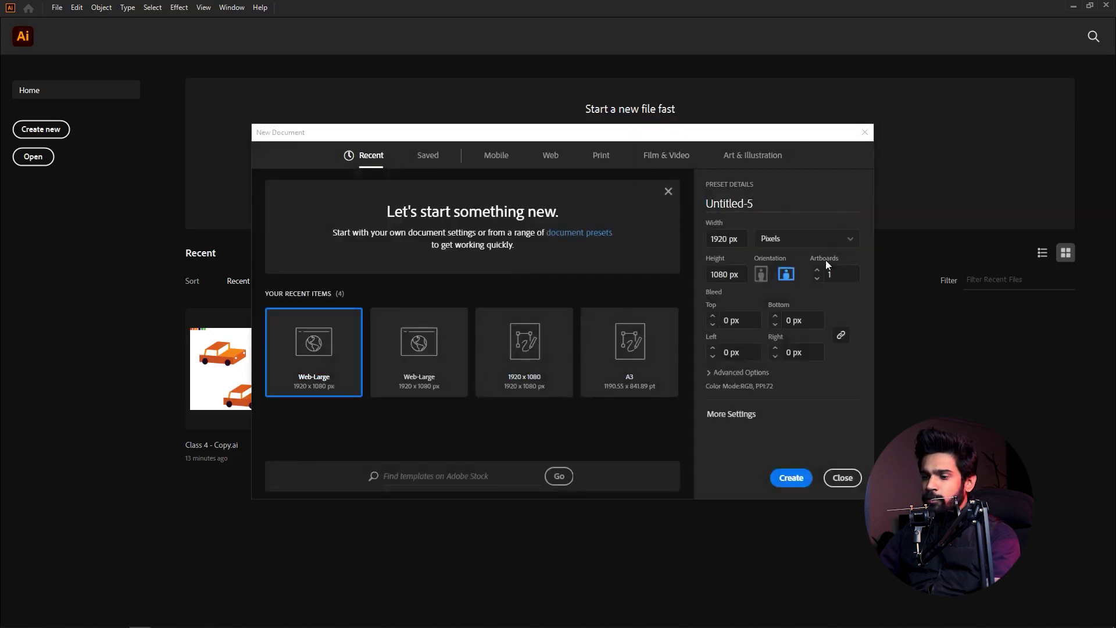
{"action": "left_click", "coordinate": [545, 157]}
{"action": "left_click", "coordinate": [446, 263]}
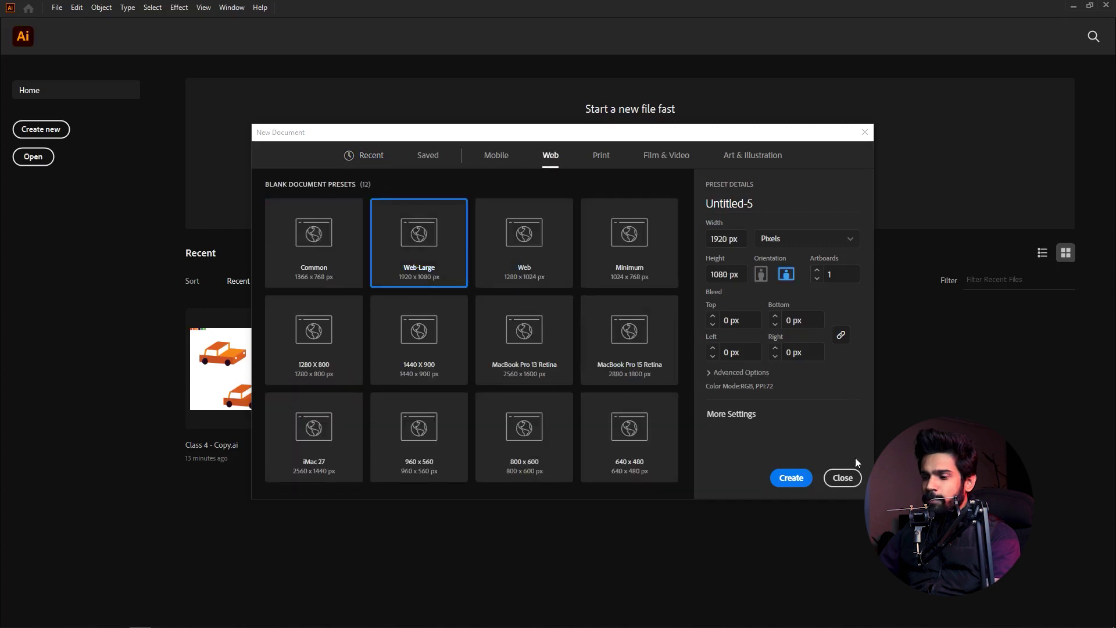
{"action": "left_click", "coordinate": [803, 479]}
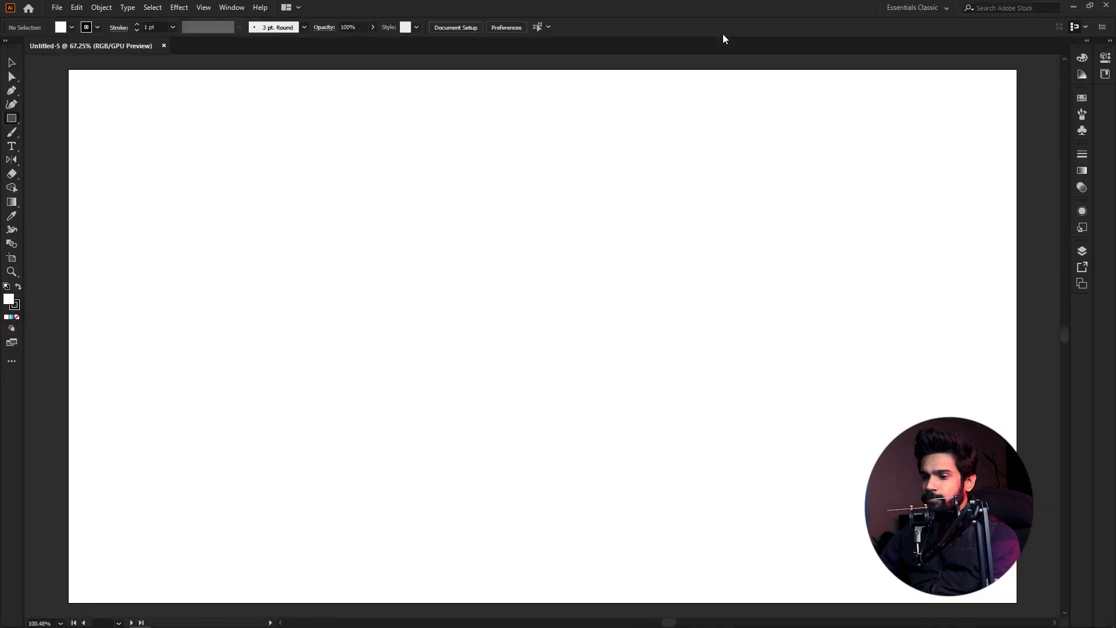
{"action": "key", "text": "z"}
{"action": "left_click_drag", "start_coordinate": [585, 207], "coordinate": [267, 173]}
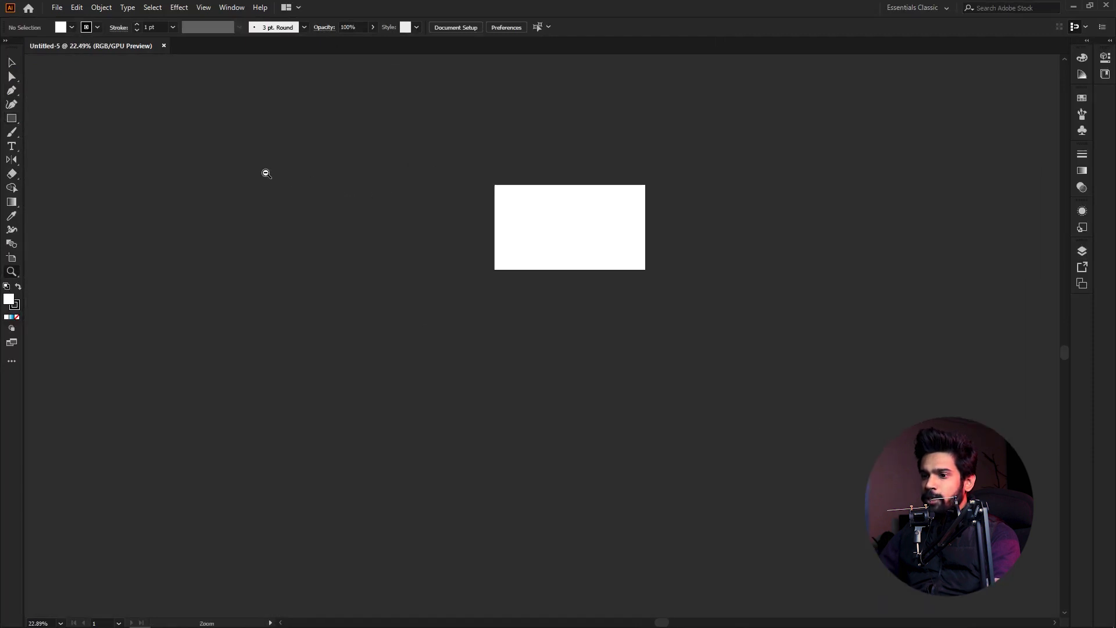
{"action": "left_click_drag", "start_coordinate": [266, 173], "coordinate": [454, 218]}
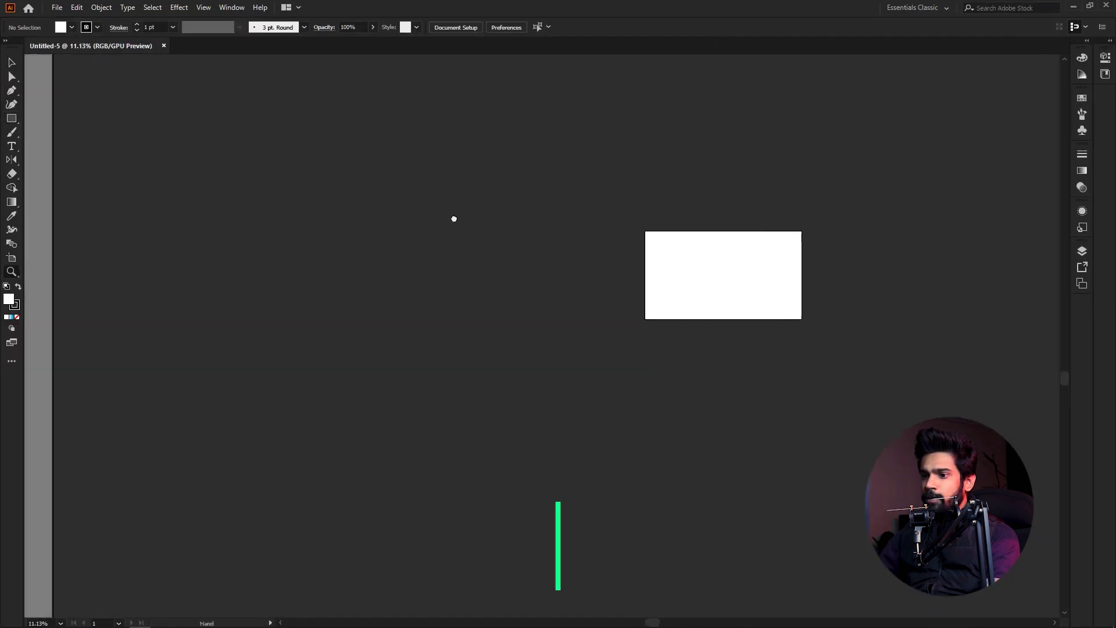
{"action": "key", "text": "ctrl+0"}
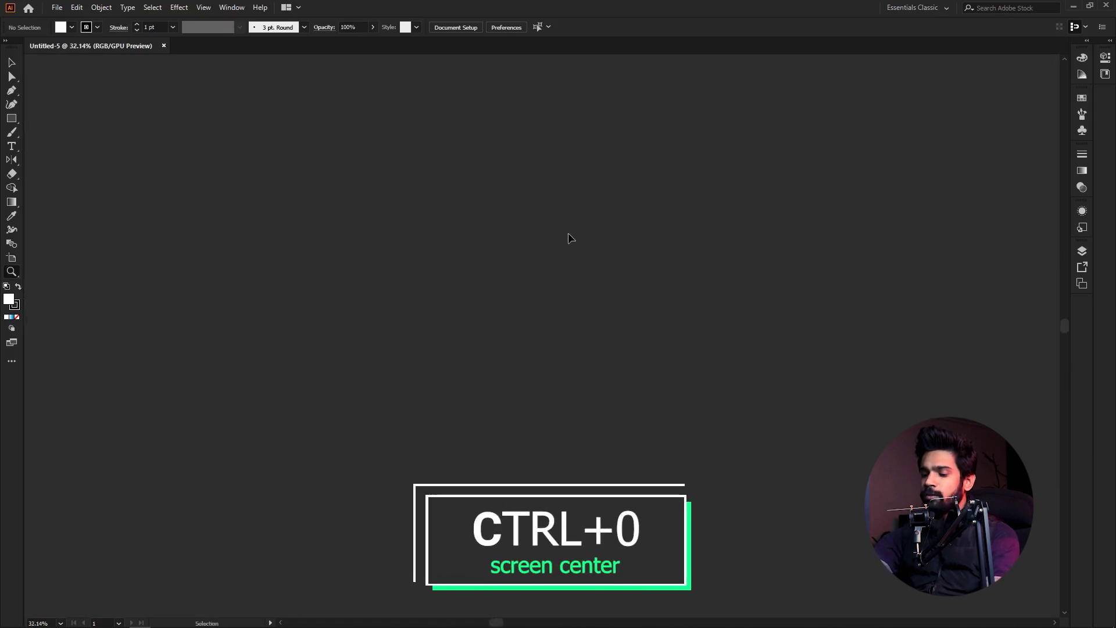
{"action": "key", "text": "ctrl+0"}
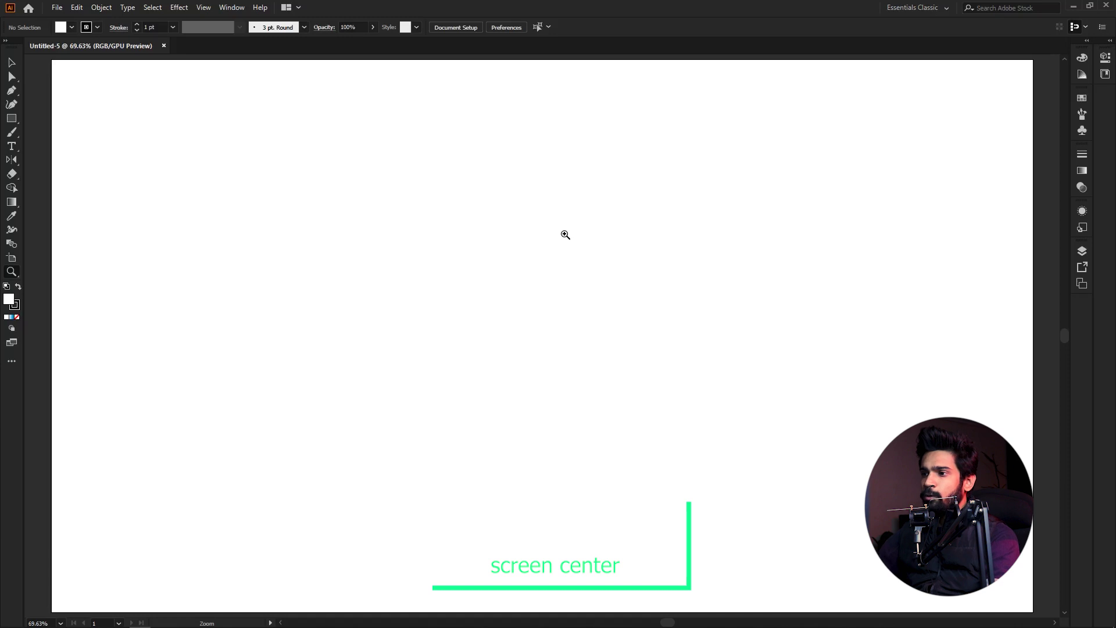
{"action": "left_click_drag", "start_coordinate": [584, 243], "coordinate": [558, 242]}
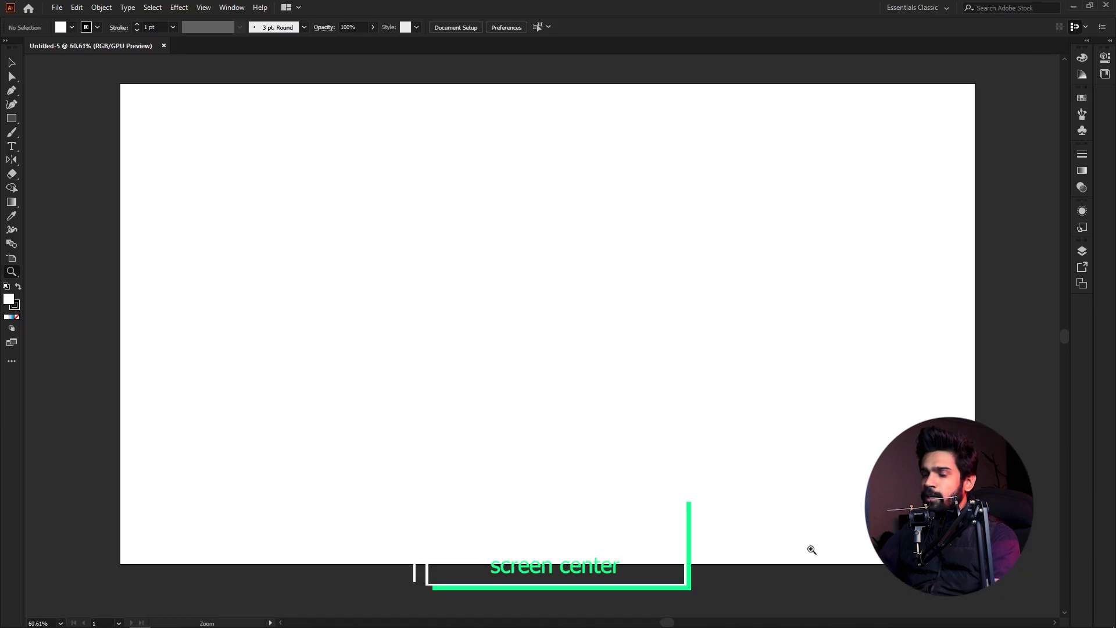
{"action": "mouse_move", "coordinate": [686, 282]}
{"action": "left_mouse_down"}
{"action": "mouse_move", "coordinate": [593, 258]}
{"action": "mouse_move", "coordinate": [706, 424]}
{"action": "left_mouse_up"}
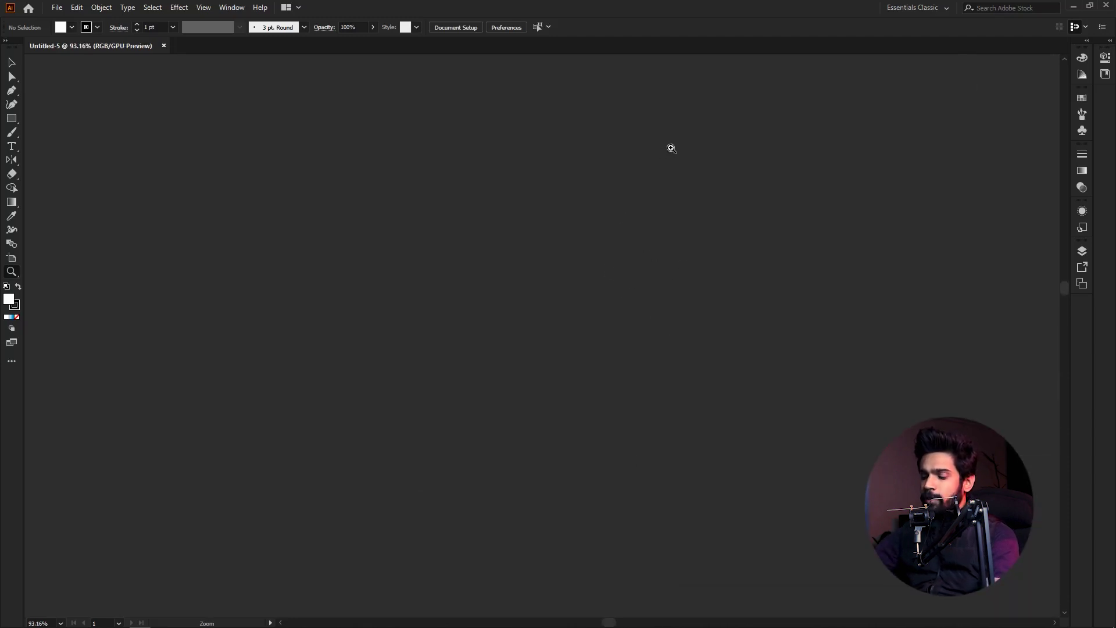
{"action": "key", "text": "ctrl+0"}
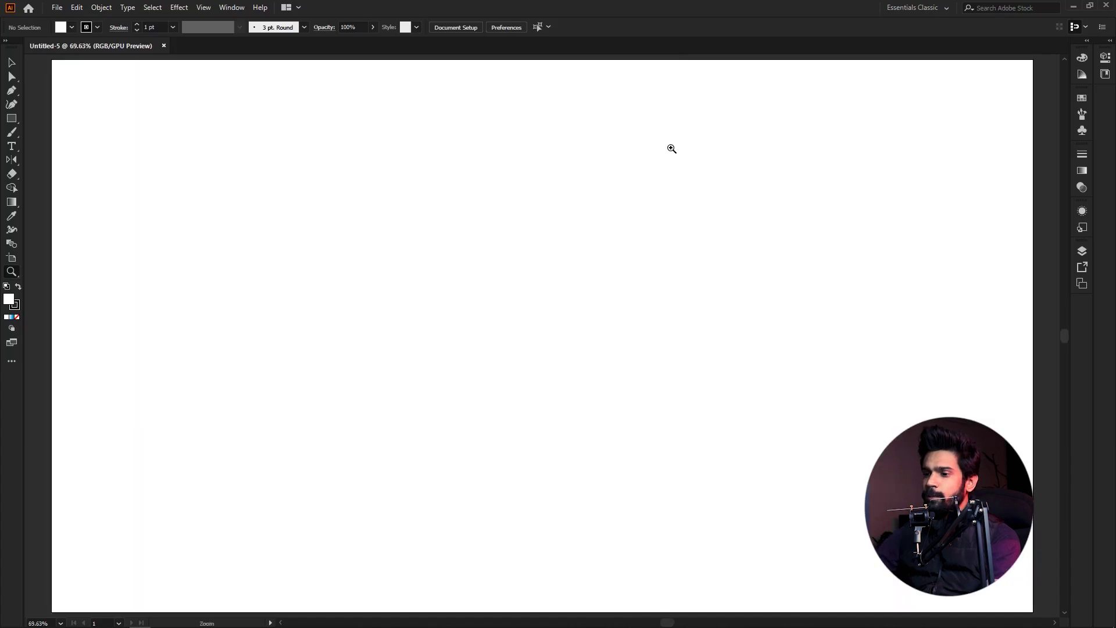
{"action": "mouse_move", "coordinate": [667, 213]}
{"action": "left_mouse_down"}
{"action": "mouse_move", "coordinate": [648, 237]}
{"action": "mouse_move", "coordinate": [608, 239]}
{"action": "mouse_move", "coordinate": [661, 242]}
{"action": "left_mouse_up"}
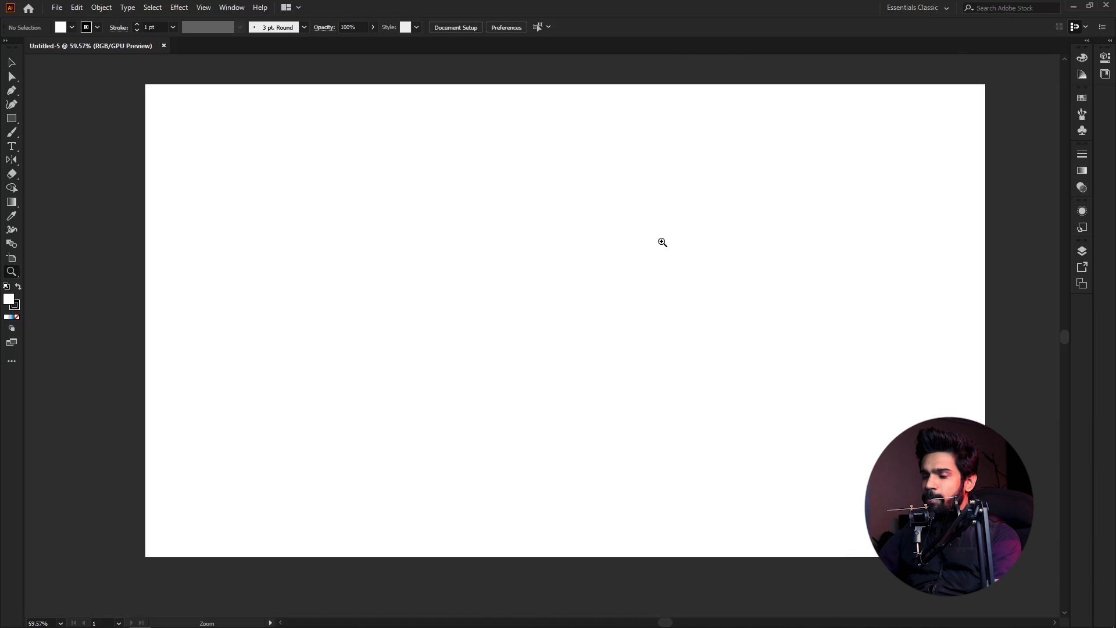
{"action": "mouse_move", "coordinate": [739, 252]}
{"action": "left_mouse_down"}
{"action": "mouse_move", "coordinate": [601, 255]}
{"action": "mouse_move", "coordinate": [837, 272]}
{"action": "mouse_move", "coordinate": [674, 270]}
{"action": "left_mouse_up"}
{"action": "mouse_move", "coordinate": [616, 185]}
{"action": "left_mouse_down"}
{"action": "mouse_move", "coordinate": [731, 204]}
{"action": "mouse_move", "coordinate": [542, 206]}
{"action": "mouse_move", "coordinate": [574, 207]}
{"action": "mouse_move", "coordinate": [551, 204]}
{"action": "left_mouse_up"}
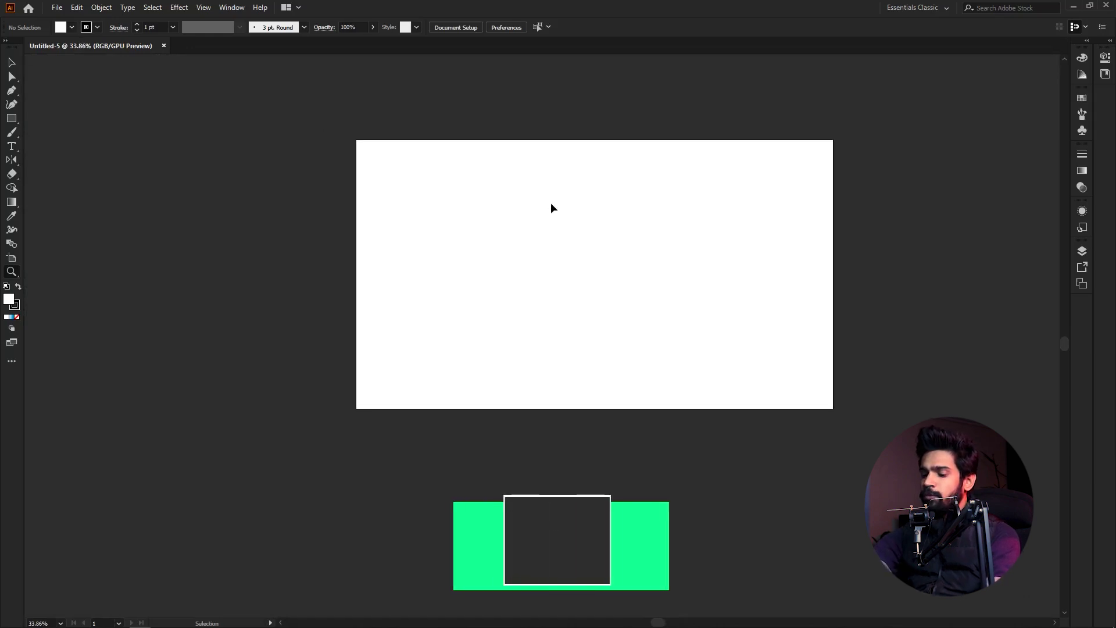
- Zoom and fit the empty white artboard to the window, ready to draw rectangles
{"action": "key", "text": "ctrl+minus"}
{"action": "key", "text": "ctrl+minus"}
{"action": "key", "text": "ctrl+minus"}
{"action": "key", "text": "ctrl+minus"}
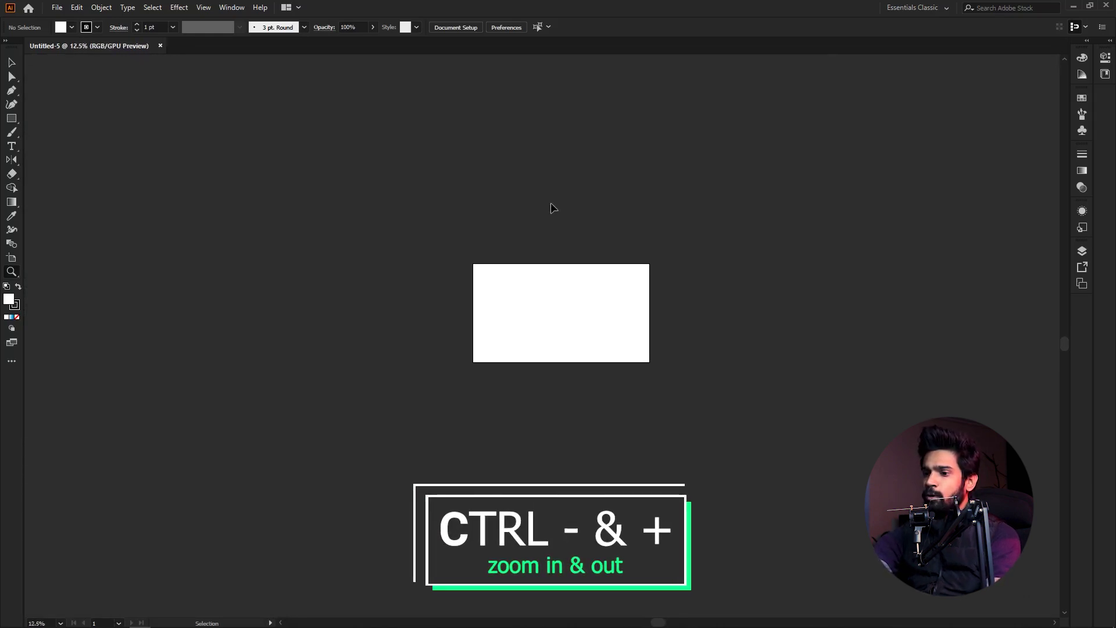
{"action": "key", "text": "ctrl+plus"}
{"action": "key", "text": "ctrl+plus"}
{"action": "key", "text": "ctrl+plus"}
{"action": "key", "text": "ctrl+plus"}
{"action": "key", "text": "ctrl+plus"}
{"action": "key", "text": "ctrl+plus"}
{"action": "key", "text": "ctrl+minus"}
{"action": "key", "text": "ctrl+minus"}
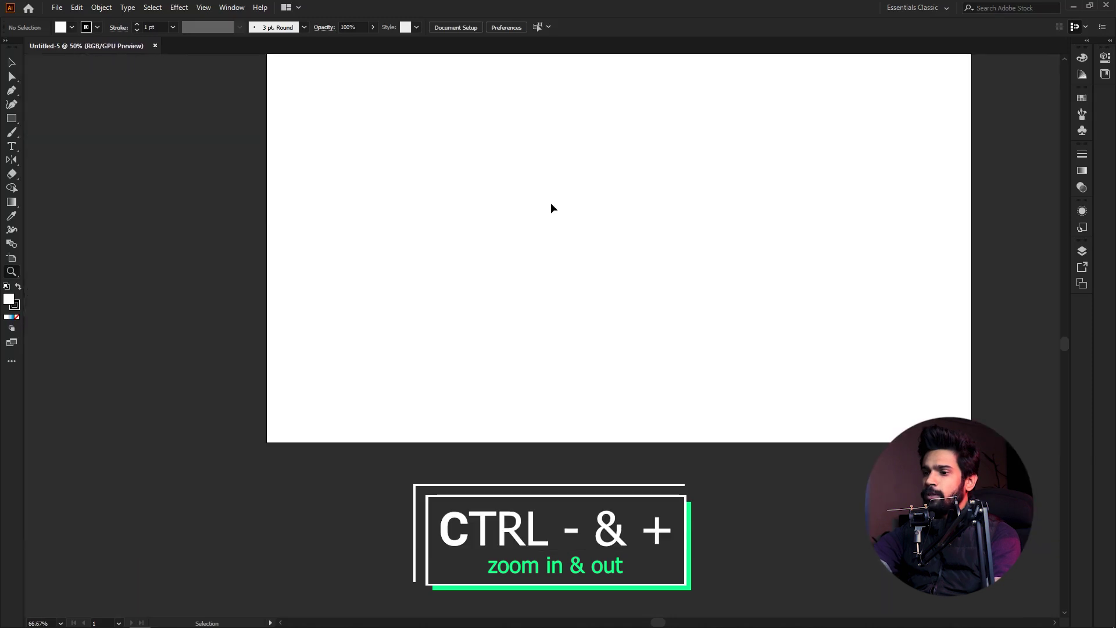
{"action": "key", "text": "ctrl+minus"}
{"action": "key", "text": "ctrl+minus"}
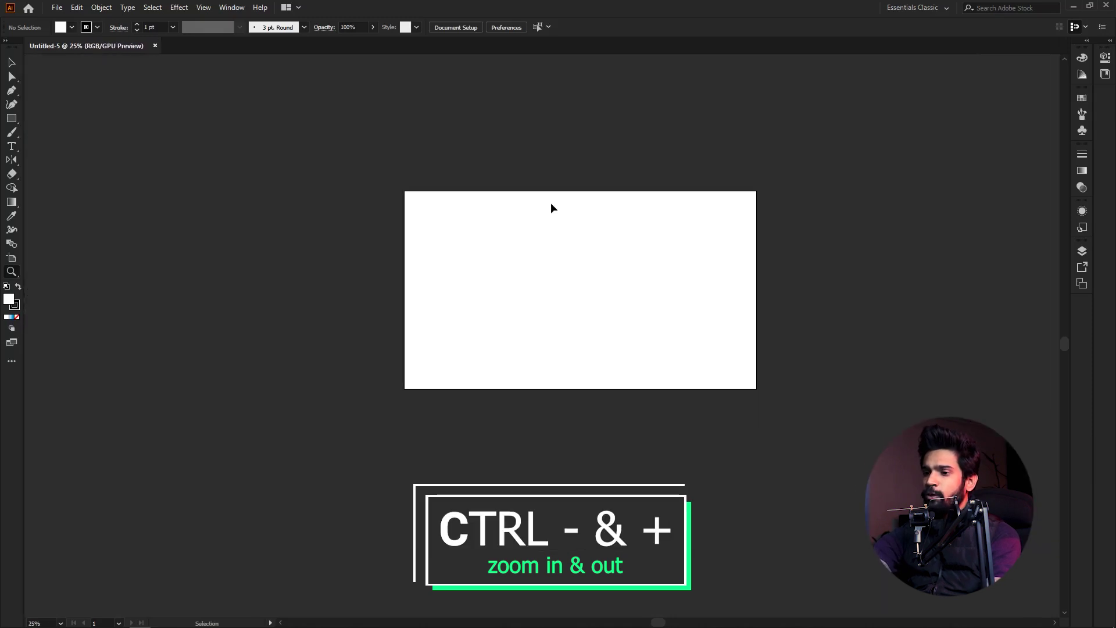
{"action": "key", "text": "ctrl+0"}
{"action": "key", "text": "z"}
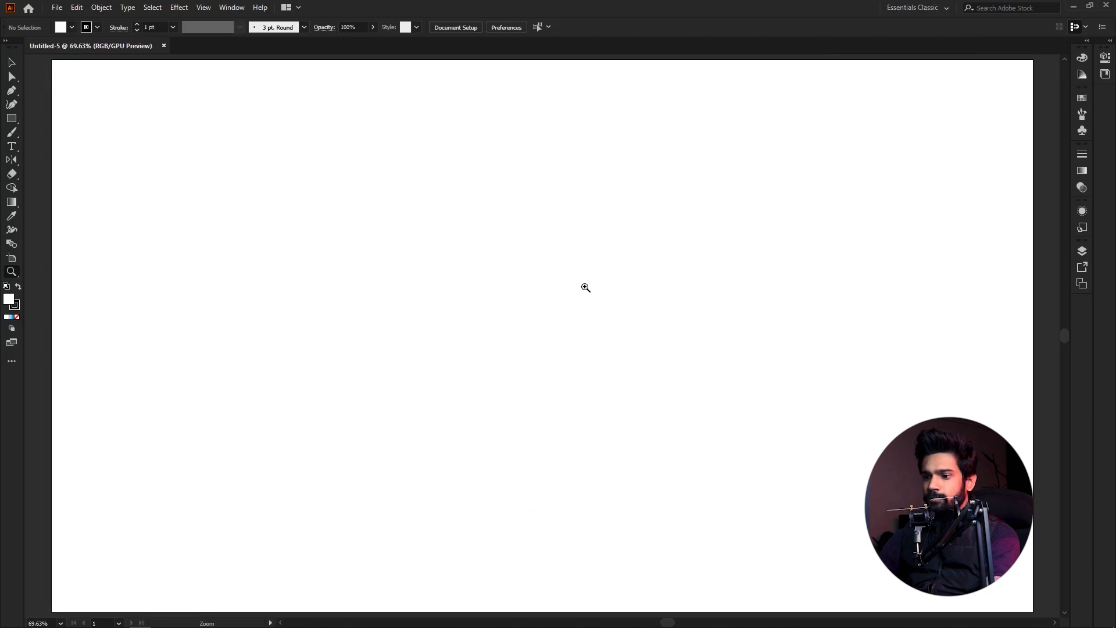
{"action": "left_click_drag", "start_coordinate": [586, 287], "coordinate": [560, 275]}
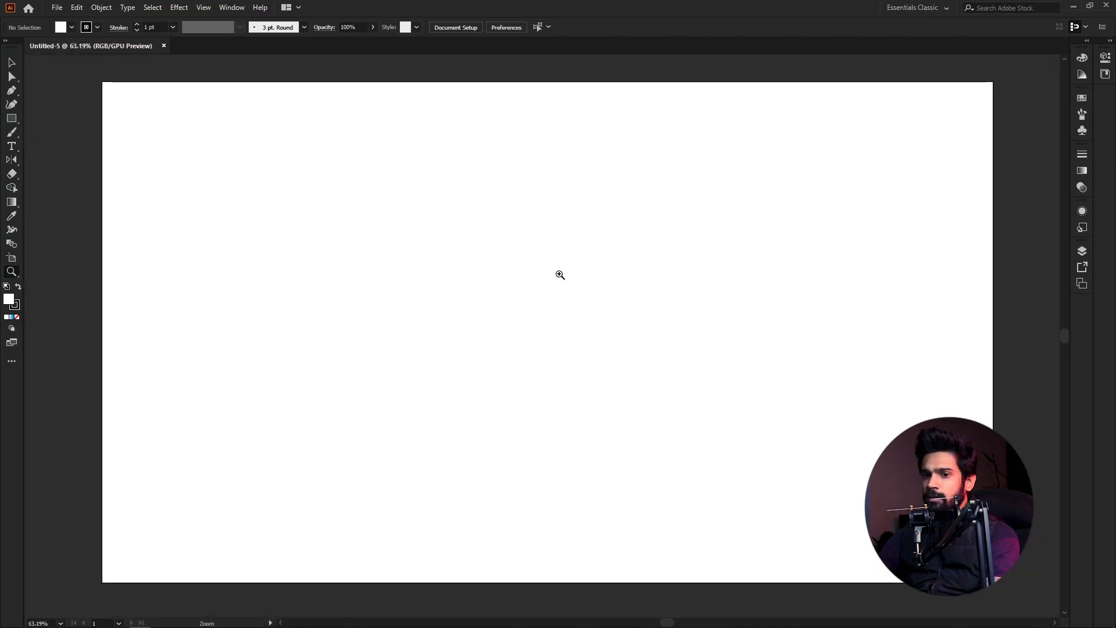
{"action": "left_click", "coordinate": [14, 120]}
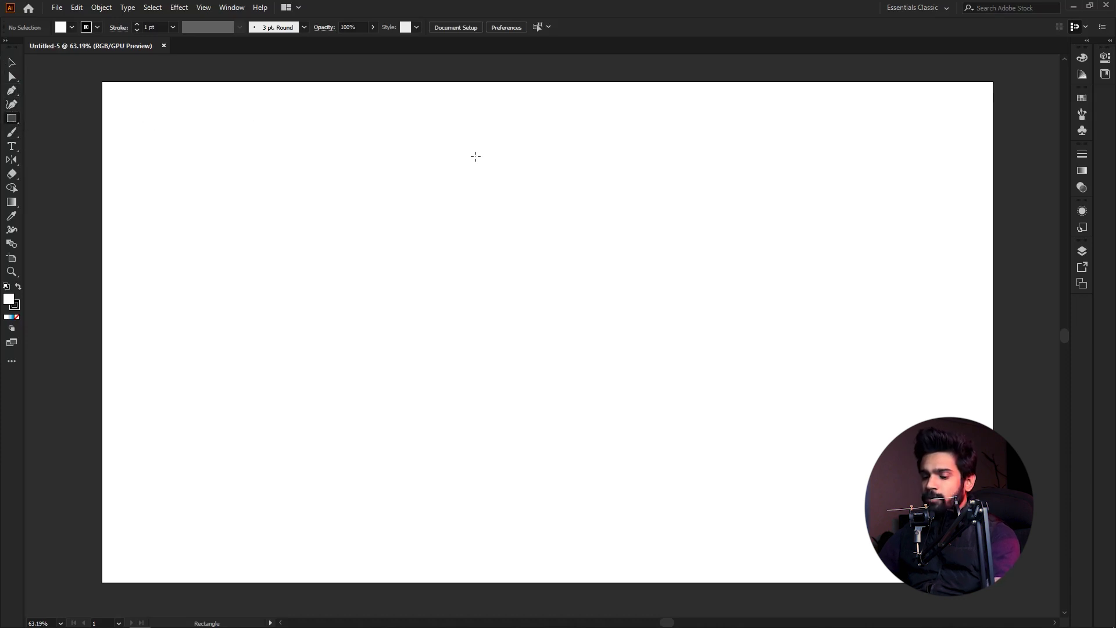
- Draw trial rectangles and undo them, returning to an empty artboard
{"action": "left_click_drag", "start_coordinate": [346, 149], "coordinate": [510, 297]}
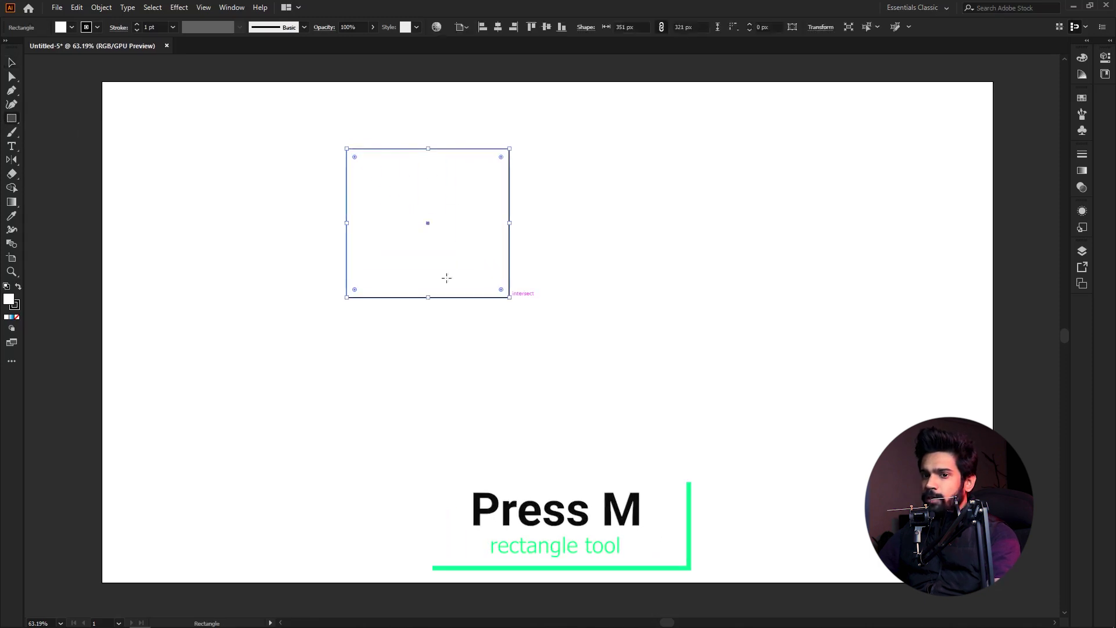
{"action": "key", "text": "ctrl+shift+a"}
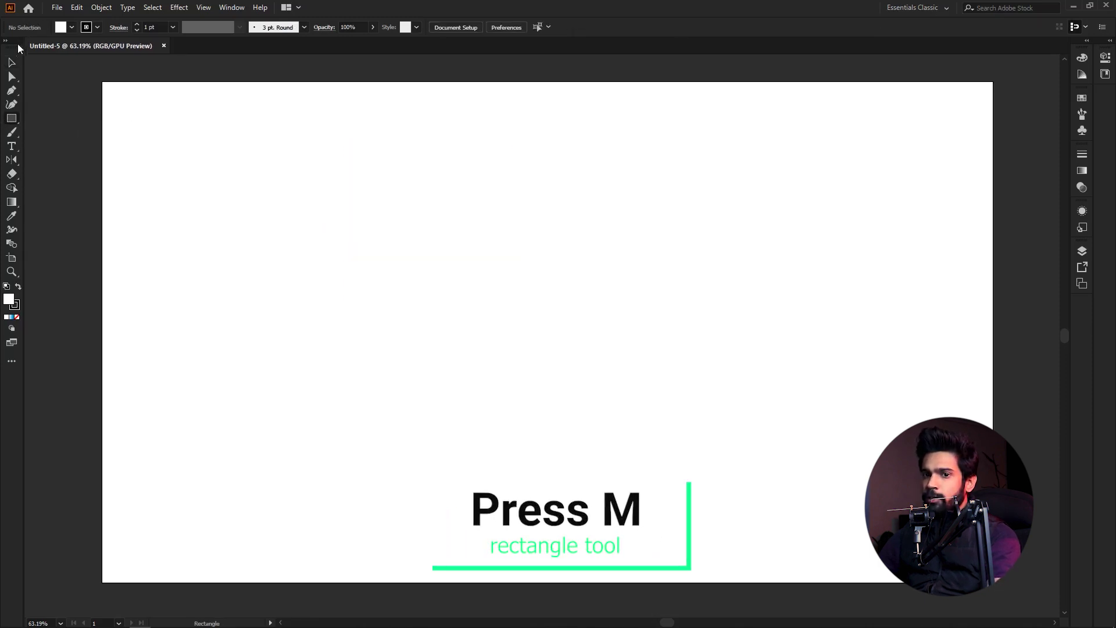
{"action": "key", "text": "m"}
{"action": "left_click_drag", "start_coordinate": [263, 125], "coordinate": [587, 400]}
{"action": "key", "text": "ctrl+z"}
{"action": "key", "text": "ctrl+z"}
{"action": "key", "text": "ctrl+z"}
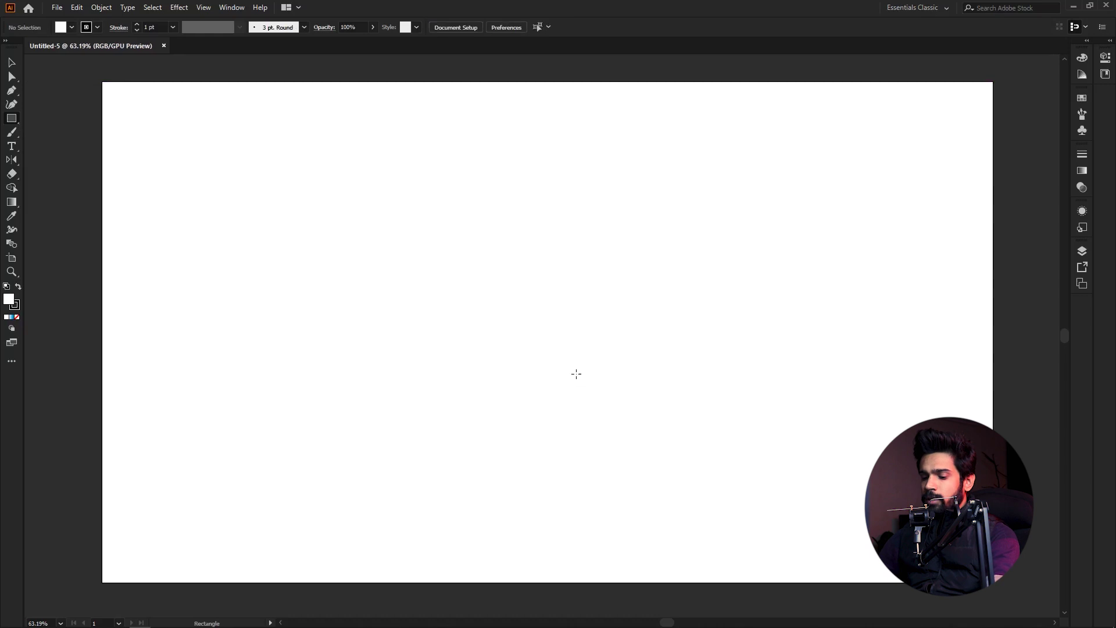
{"action": "left_click_drag", "start_coordinate": [195, 139], "coordinate": [490, 342]}
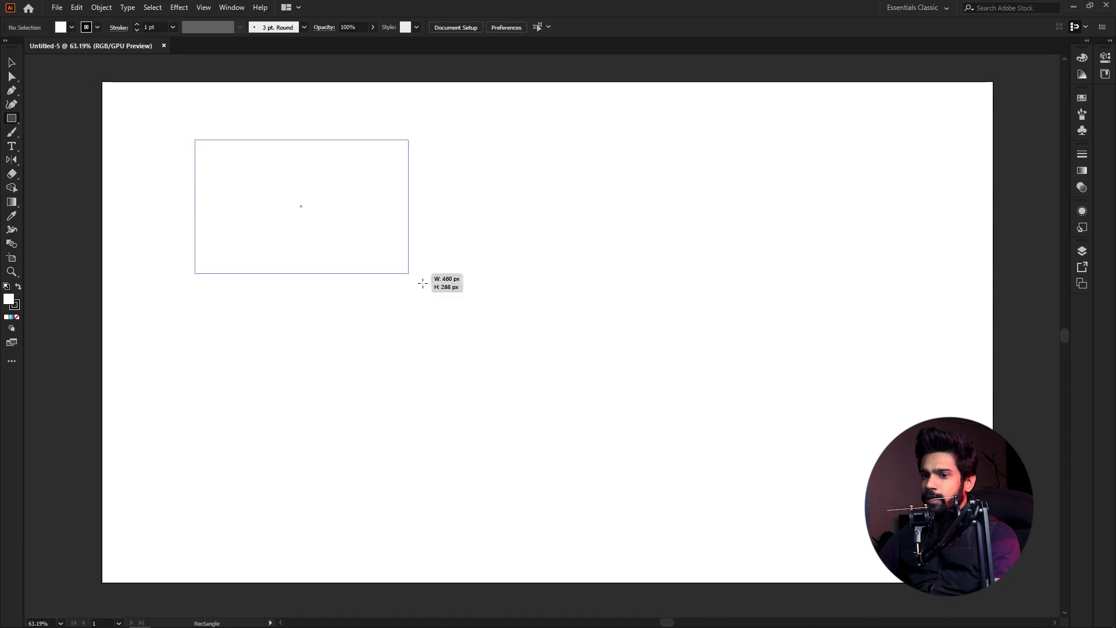
{"action": "key", "text": "v"}
{"action": "key", "text": "ctrl+z"}
- Draw a rectangle of about 441 × 418 px in the upper middle of the artboard
{"action": "left_click_drag", "start_coordinate": [354, 180], "coordinate": [392, 201]}
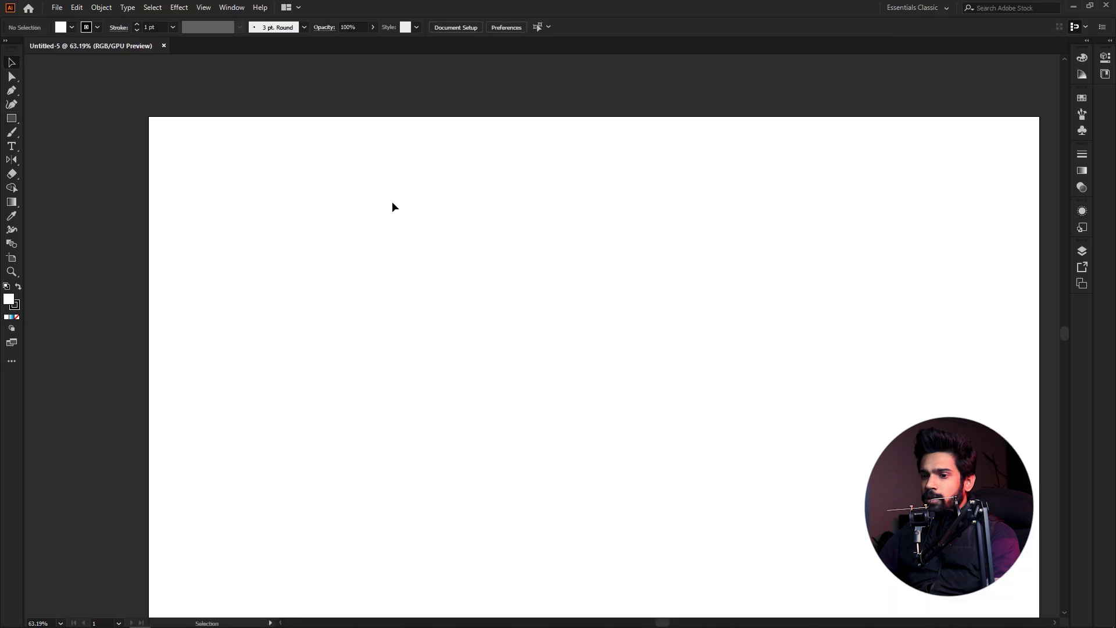
{"action": "left_click", "coordinate": [11, 119]}
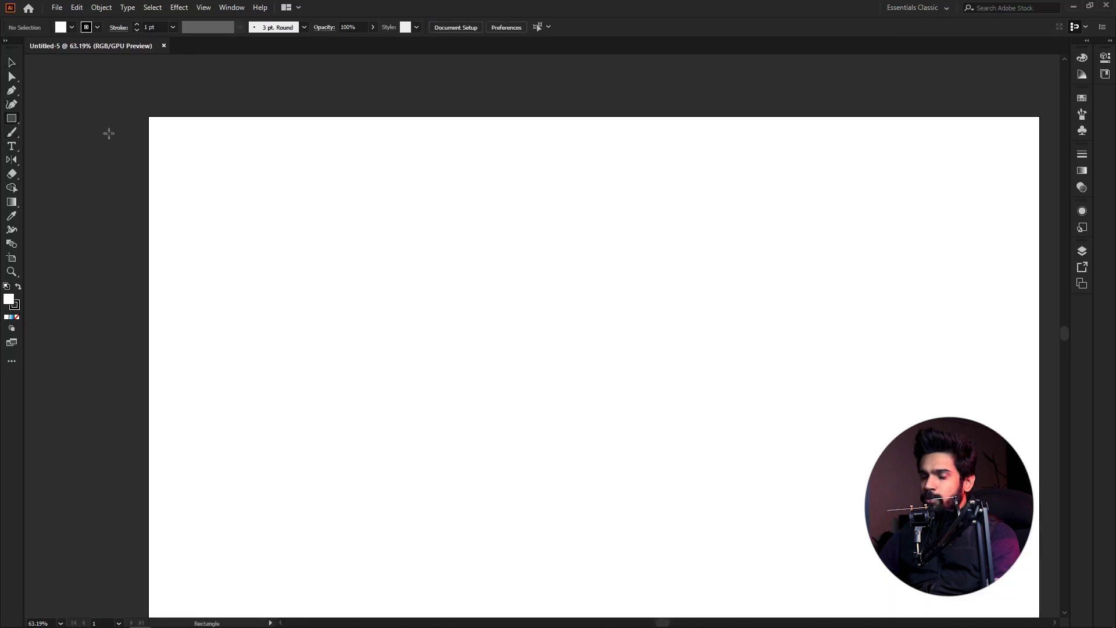
{"action": "mouse_move", "coordinate": [543, 217]}
{"action": "left_mouse_down"}
{"action": "mouse_move", "coordinate": [748, 410]}
{"action": "mouse_move", "coordinate": [645, 347]}
{"action": "left_mouse_up"}
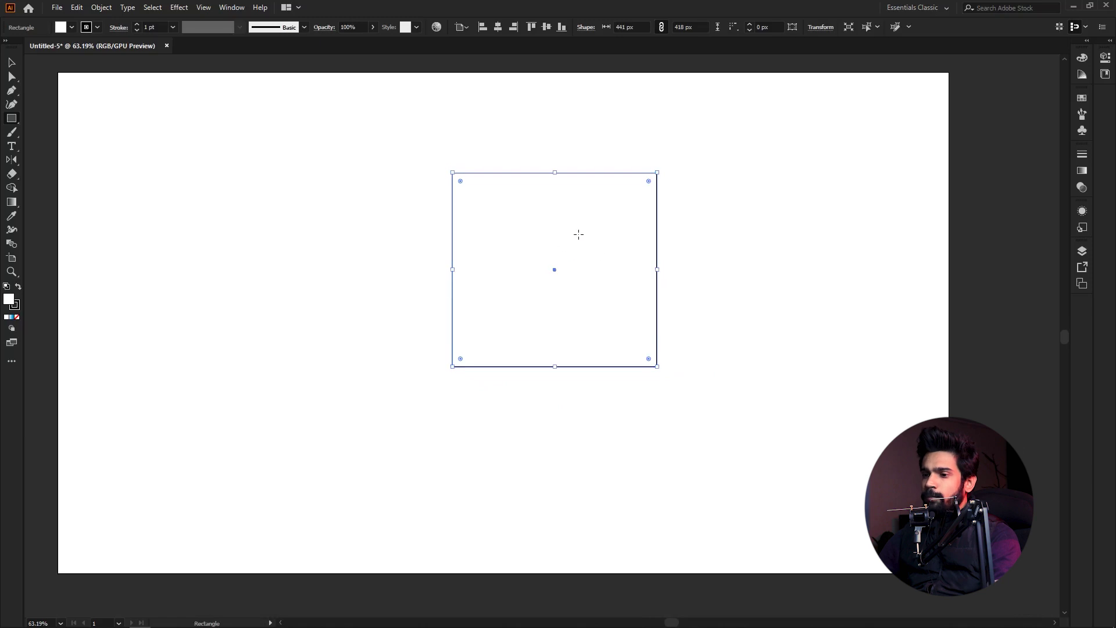
{"action": "left_click_drag", "start_coordinate": [583, 236], "coordinate": [643, 292]}
{"action": "key", "text": "ctrl+z"}
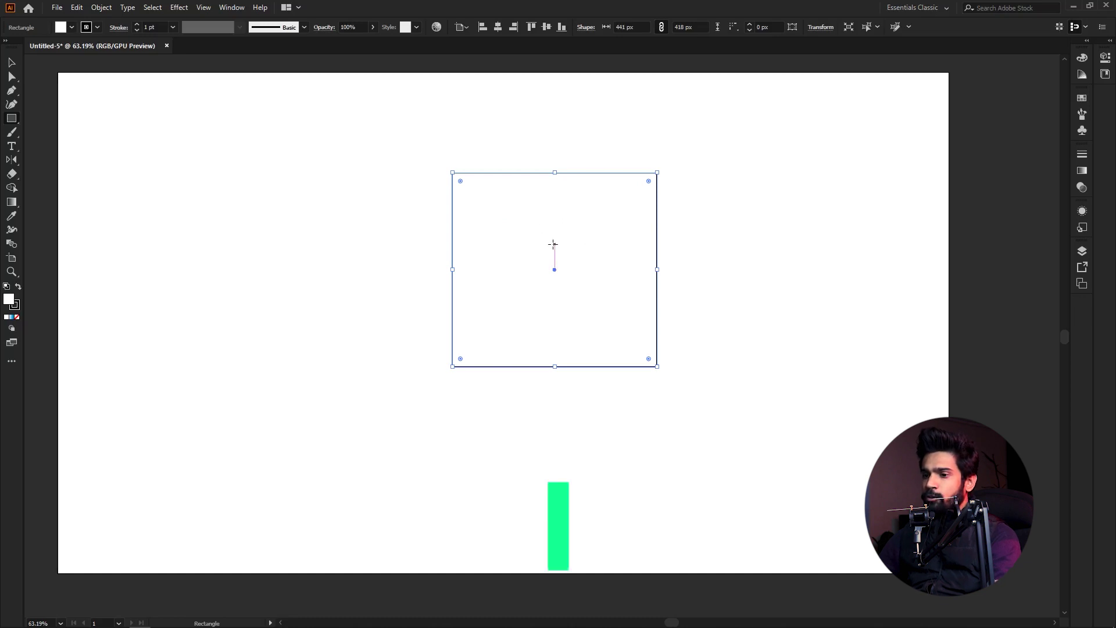
{"action": "key", "text": "v"}
{"action": "left_click_drag", "start_coordinate": [552, 243], "coordinate": [367, 208]}
{"action": "key", "text": "ctrl+z"}
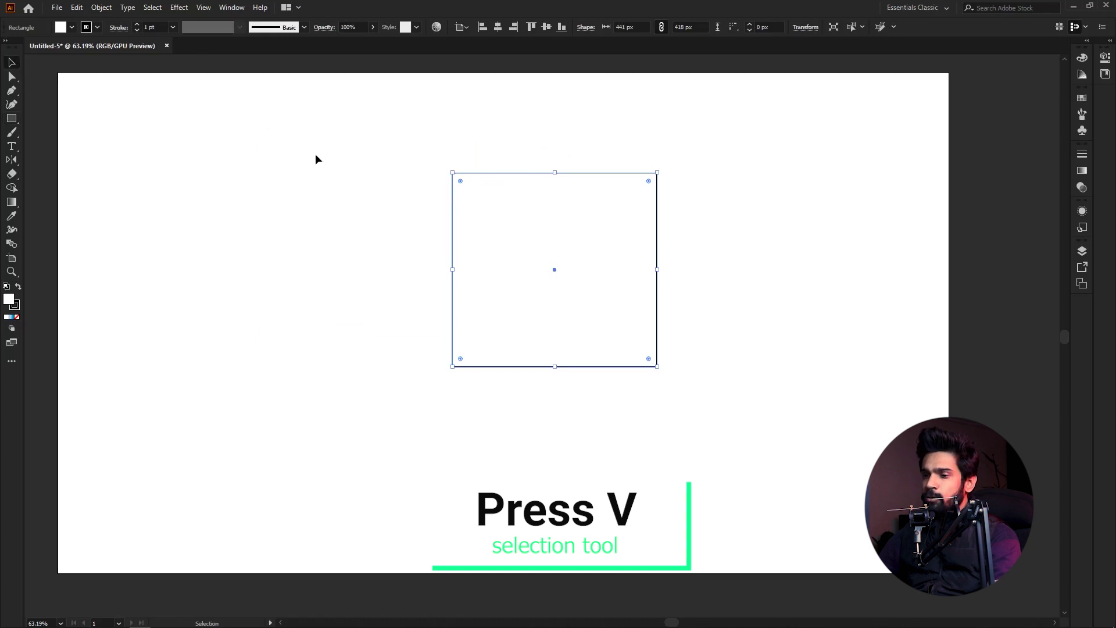
- Draw a second square, move it up, then select all and delete both squares
{"action": "key", "text": "m"}
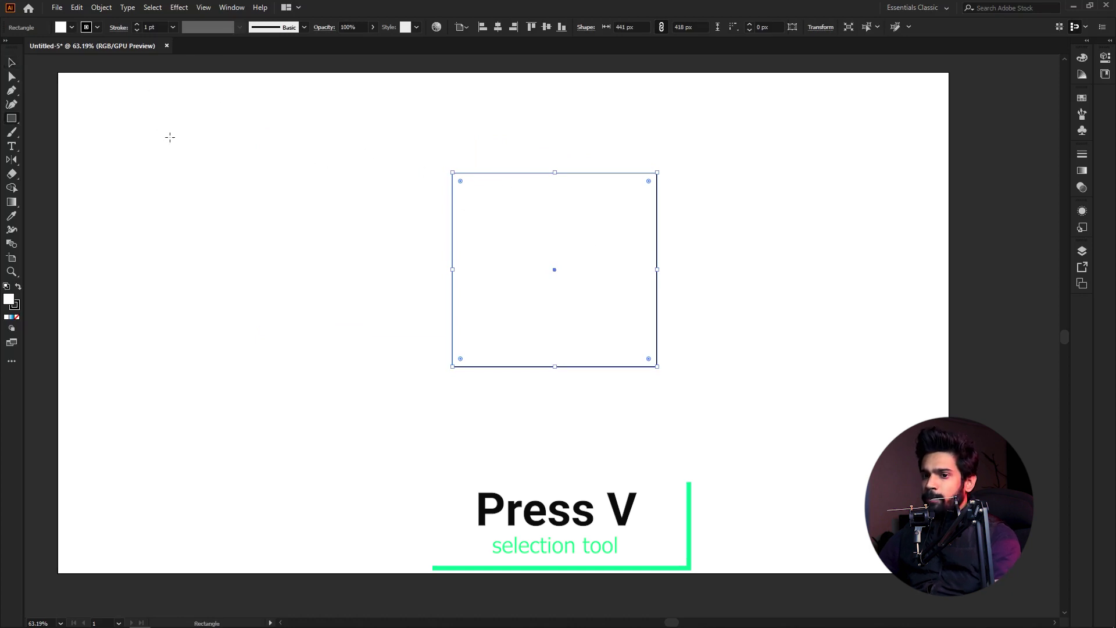
{"action": "left_click_drag", "start_coordinate": [170, 137], "coordinate": [356, 323]}
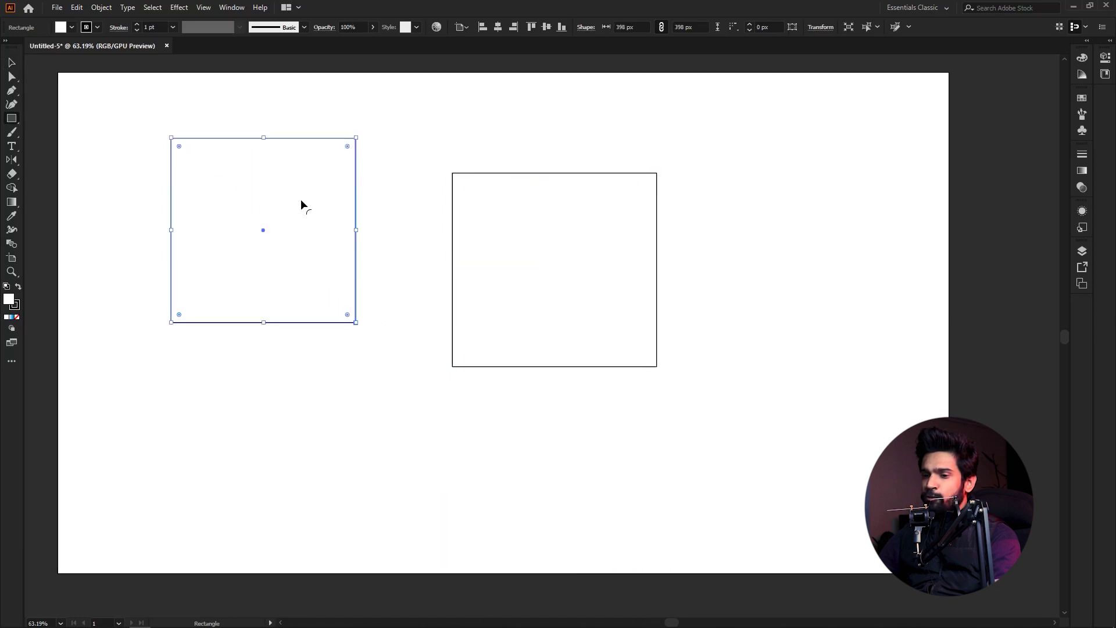
{"action": "key", "text": "v"}
{"action": "mouse_move", "coordinate": [291, 212]}
{"action": "left_mouse_down"}
{"action": "mouse_move", "coordinate": [296, 129]}
{"action": "mouse_move", "coordinate": [233, 176]}
{"action": "left_mouse_up"}
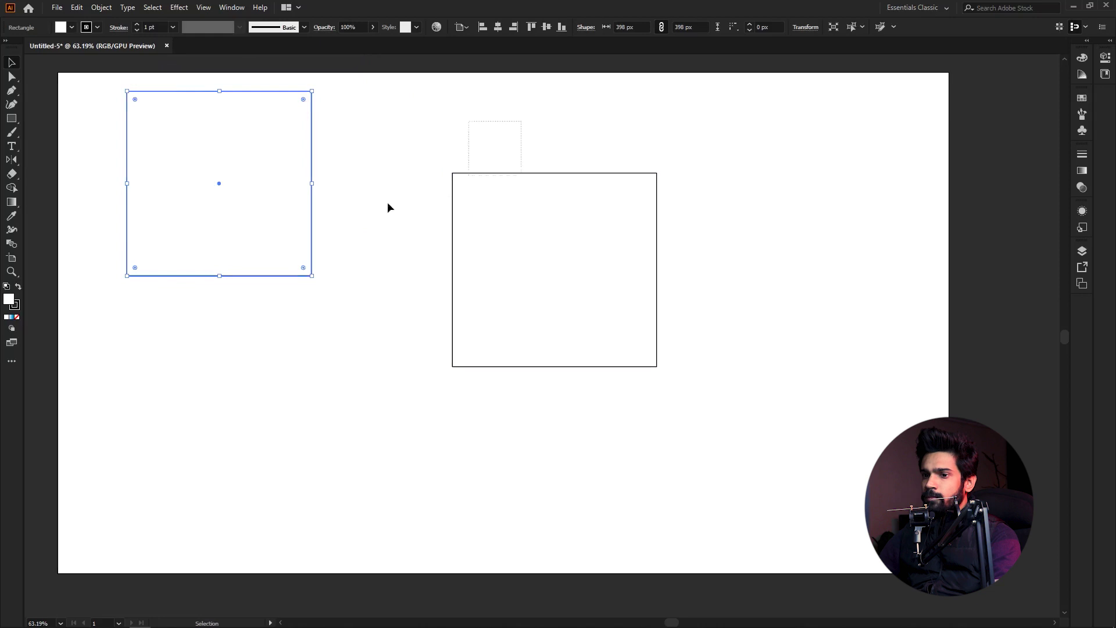
{"action": "key", "text": "ctrl+a"}
{"action": "key", "text": "Delete"}
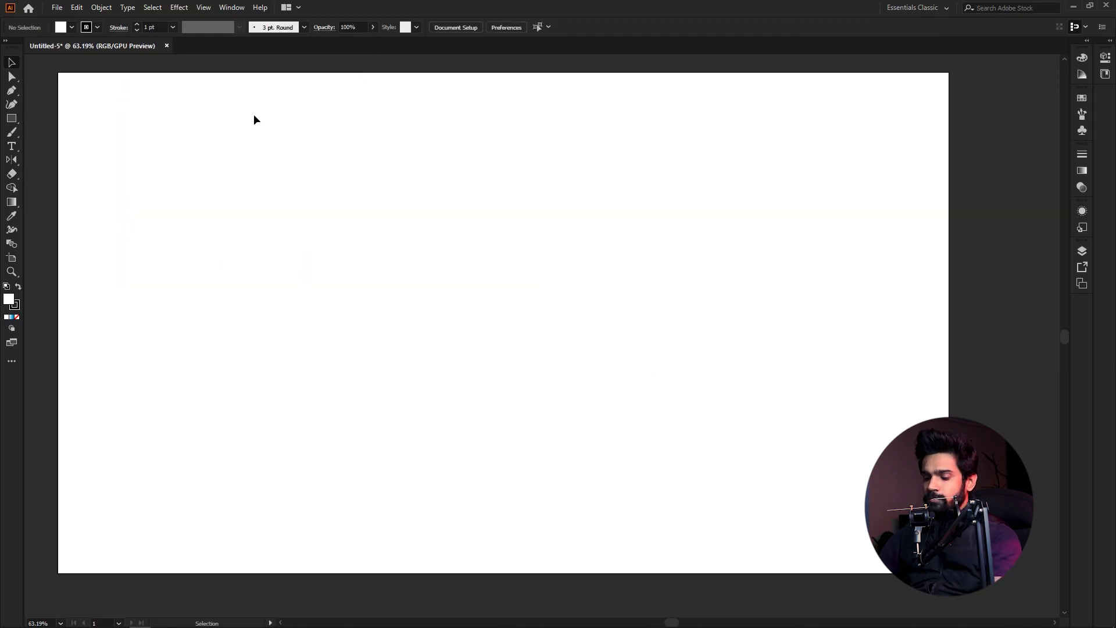
- Draw a new 438 px square and move it near the artboard's upper-left corner
{"action": "key", "text": "m"}
{"action": "mouse_move", "coordinate": [326, 142]}
{"action": "left_mouse_down"}
{"action": "mouse_move", "coordinate": [569, 359]}
{"action": "mouse_move", "coordinate": [529, 345]}
{"action": "left_mouse_up"}
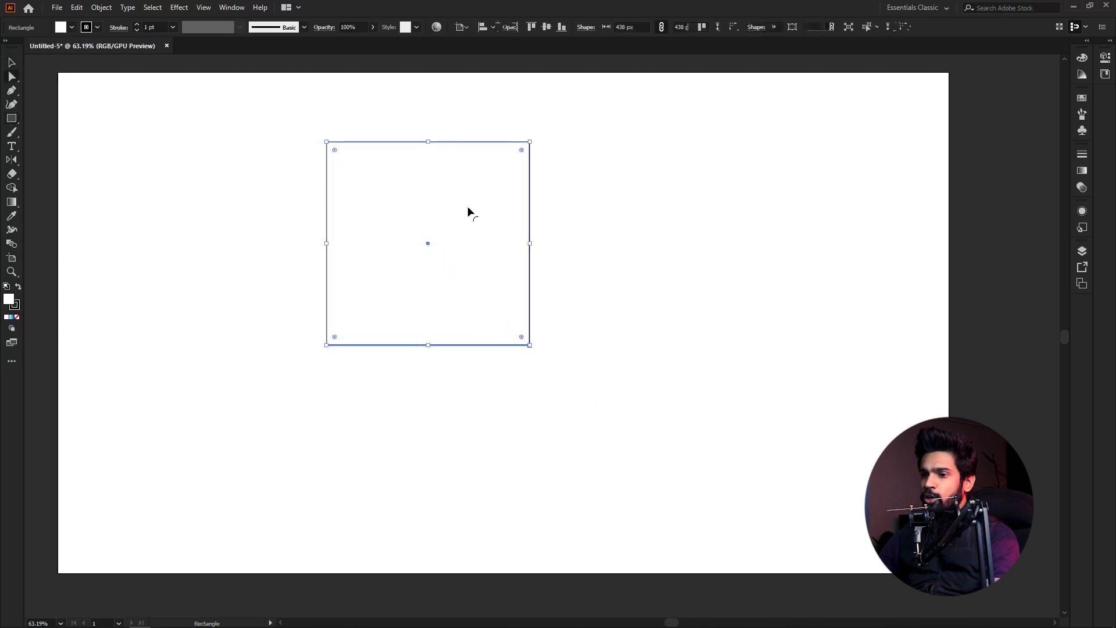
{"action": "key", "text": "a"}
{"action": "key", "text": "v"}
{"action": "mouse_move", "coordinate": [448, 209]}
{"action": "left_mouse_down"}
{"action": "mouse_move", "coordinate": [787, 235]}
{"action": "mouse_move", "coordinate": [388, 202]}
{"action": "left_mouse_up"}
{"action": "mouse_move", "coordinate": [292, 201]}
{"action": "left_mouse_down"}
{"action": "mouse_move", "coordinate": [220, 184]}
{"action": "mouse_move", "coordinate": [237, 185]}
{"action": "left_mouse_up"}
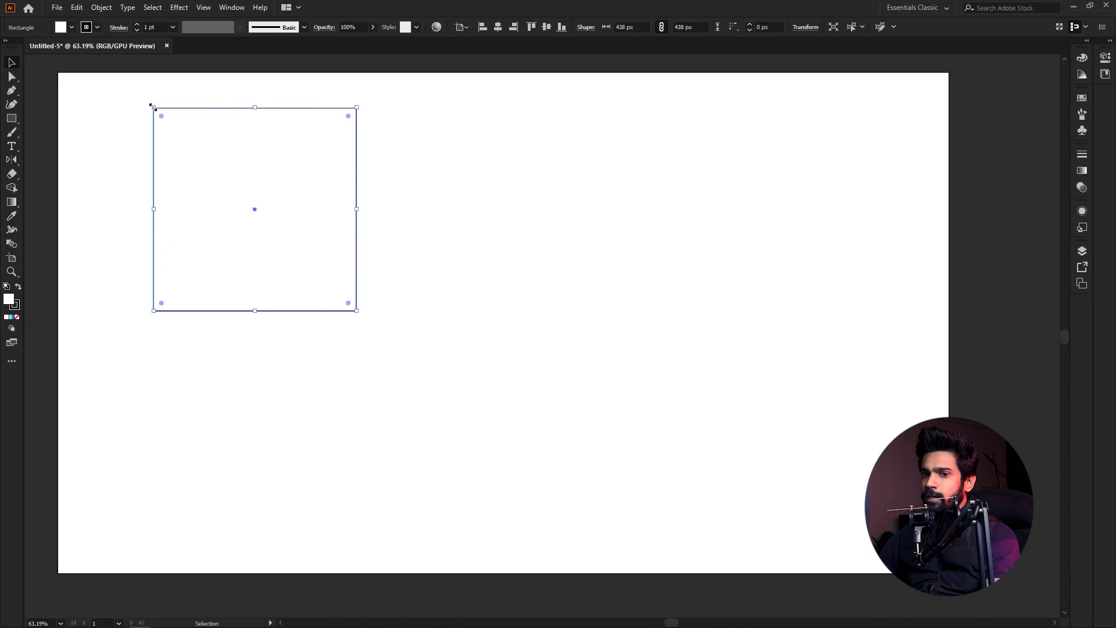
- Try distorting the square's top-right corner, then undo it and deselect
{"action": "left_click", "coordinate": [11, 78]}
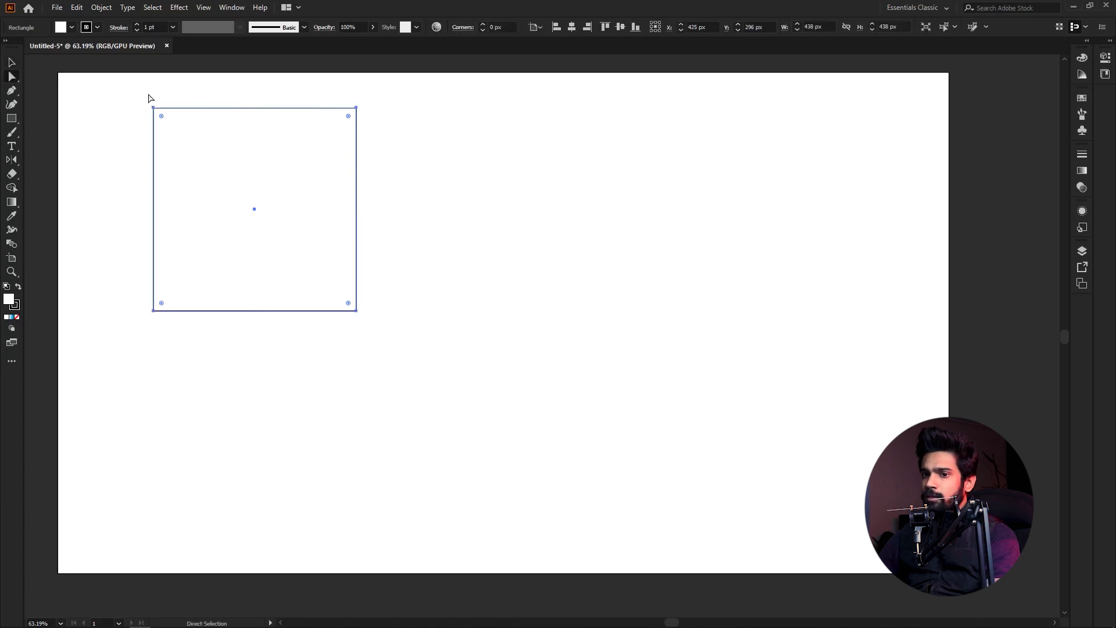
{"action": "left_click", "coordinate": [246, 153]}
{"action": "left_click_drag", "start_coordinate": [361, 115], "coordinate": [464, 136]}
{"action": "key", "text": "ctrl+z"}
{"action": "key", "text": "v"}
{"action": "left_click", "coordinate": [521, 196]}
- Slant the square's top edge into a parallelogram, undo it, and nudge the square right
{"action": "key", "text": "a"}
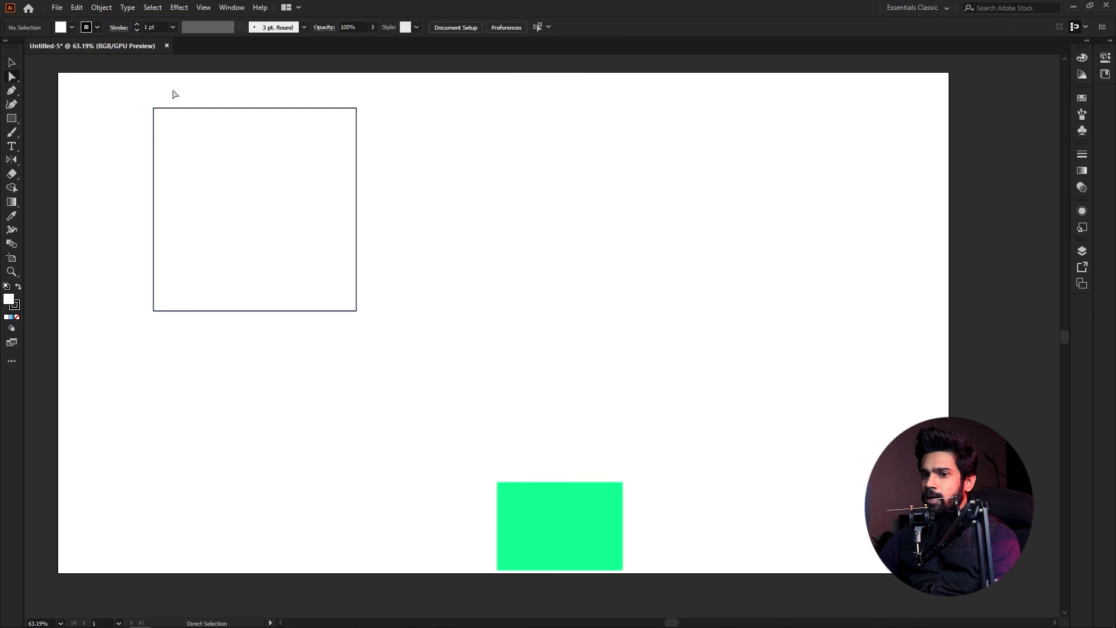
{"action": "left_click_drag", "start_coordinate": [502, 193], "coordinate": [501, 193]}
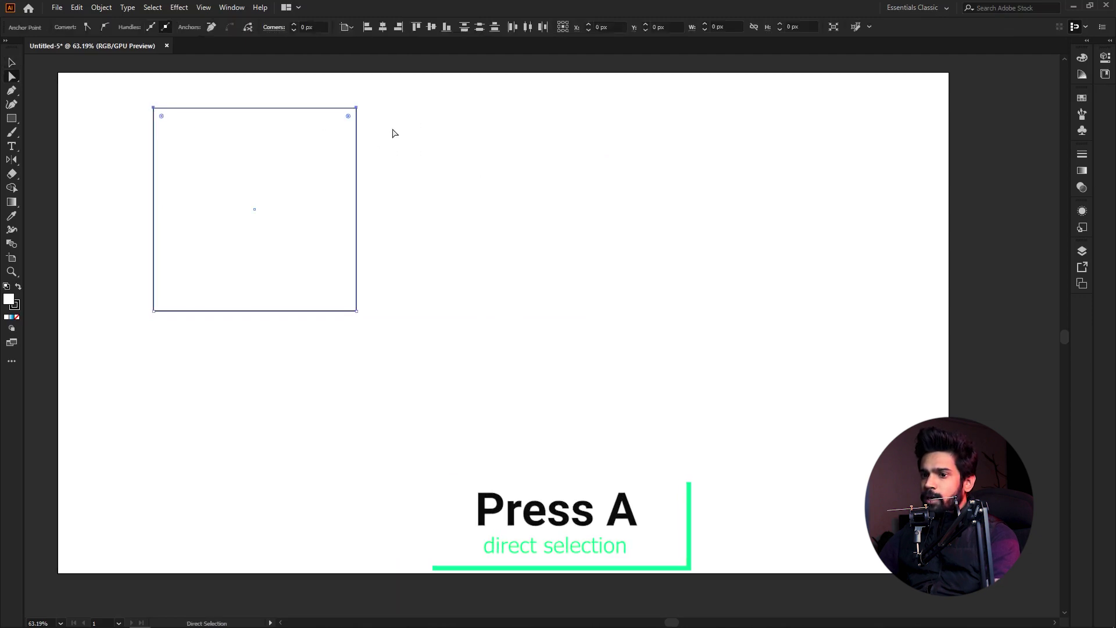
{"action": "left_click_drag", "start_coordinate": [358, 109], "coordinate": [606, 172]}
{"action": "key", "text": "ctrl+z"}
{"action": "key", "text": "v"}
{"action": "left_click_drag", "start_coordinate": [255, 209], "coordinate": [334, 207]}
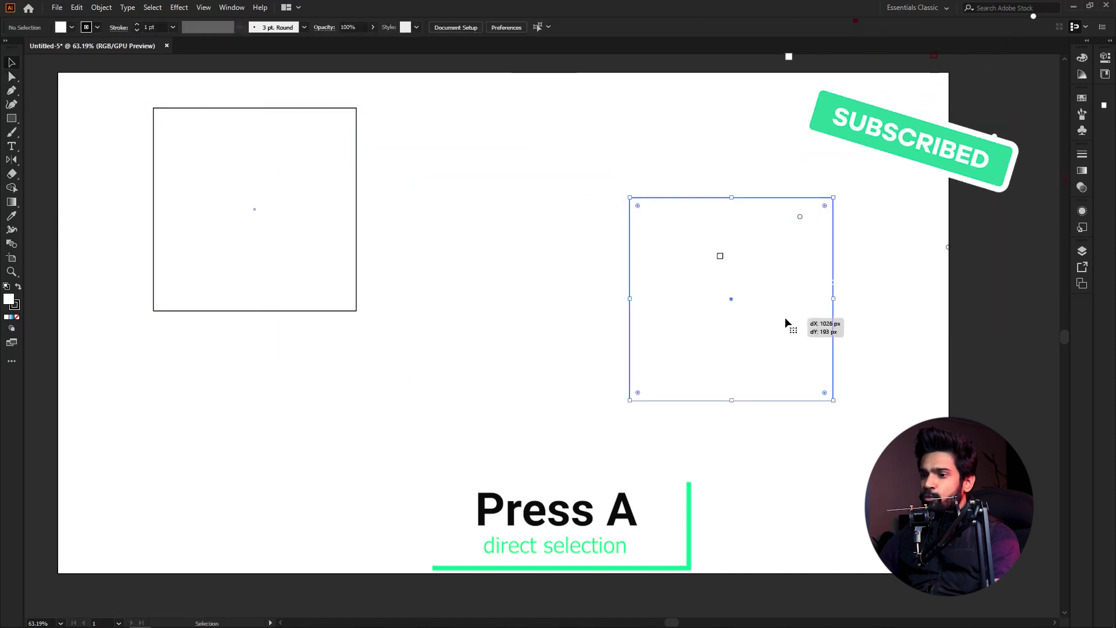
- Slant the top edge once more, undo it back to a square, and zoom out
{"action": "key", "text": "a"}
{"action": "left_click_drag", "start_coordinate": [204, 99], "coordinate": [473, 155]}
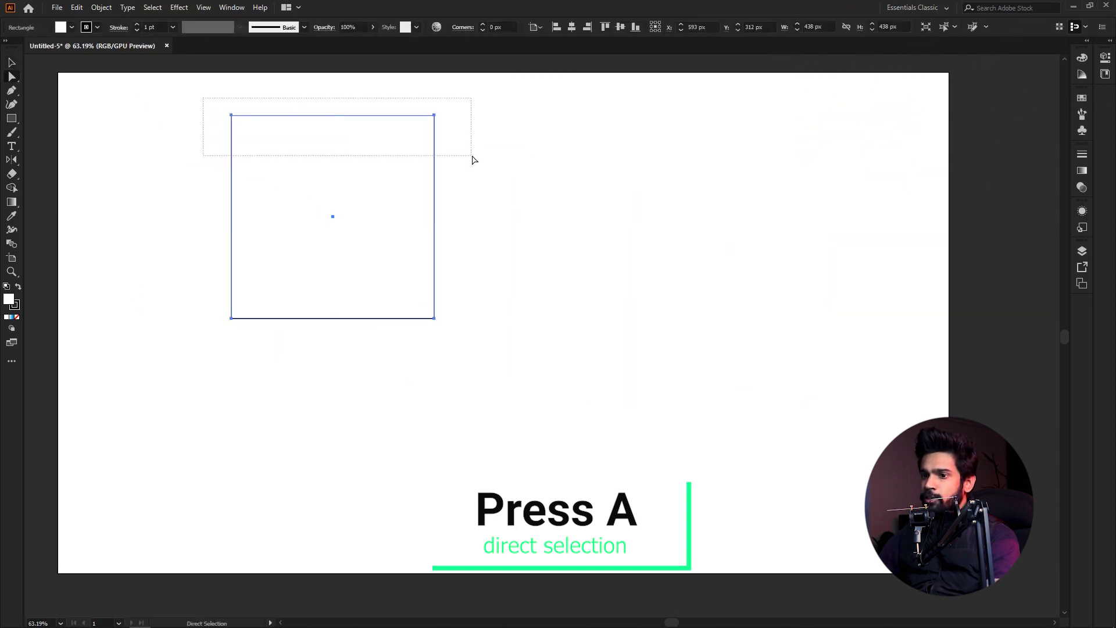
{"action": "left_click_drag", "start_coordinate": [435, 120], "coordinate": [549, 137]}
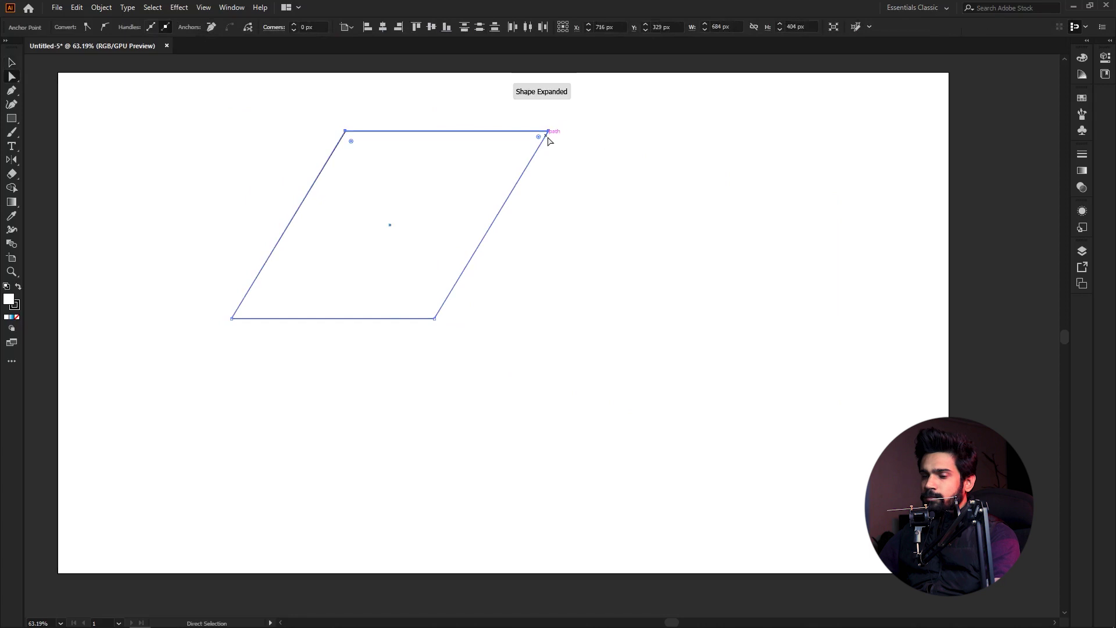
{"action": "key", "text": "ctrl+z"}
{"action": "key", "text": "v"}
{"action": "left_click", "coordinate": [631, 210]}
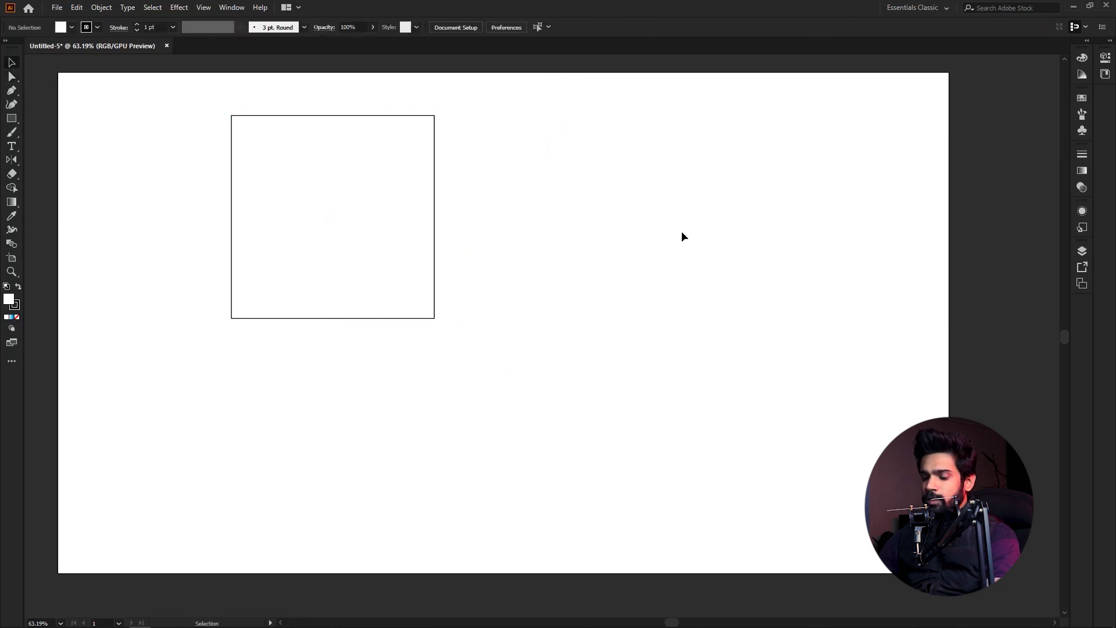
{"action": "left_click_drag", "start_coordinate": [678, 239], "coordinate": [645, 237]}
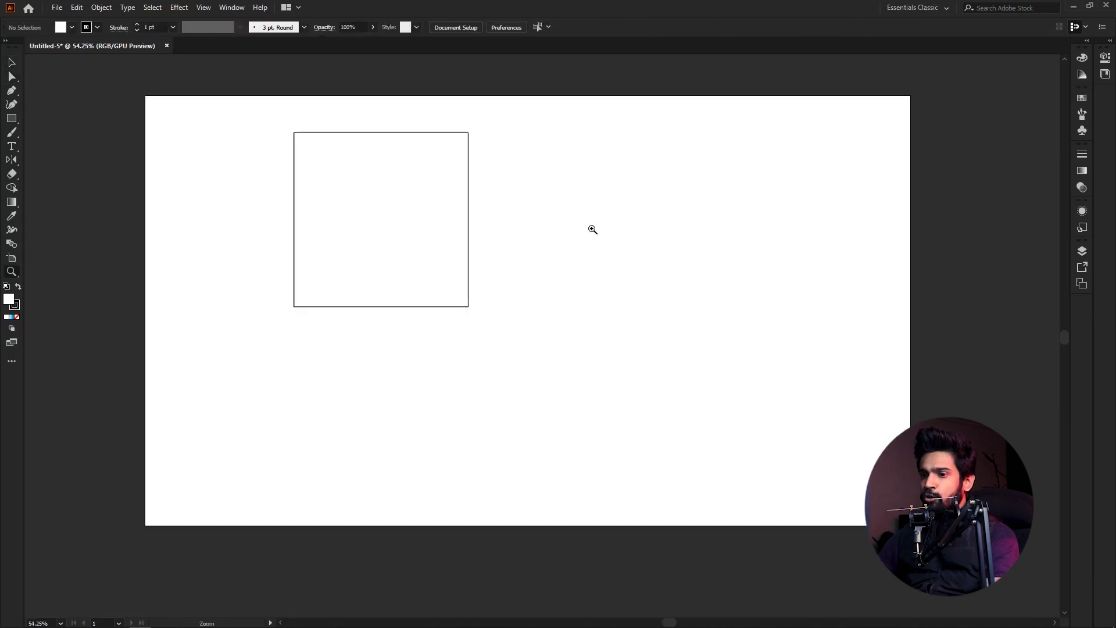
- Nudge the square, duplicate it to the right, then delete that duplicate
{"action": "left_click_drag", "start_coordinate": [428, 225], "coordinate": [400, 239]}
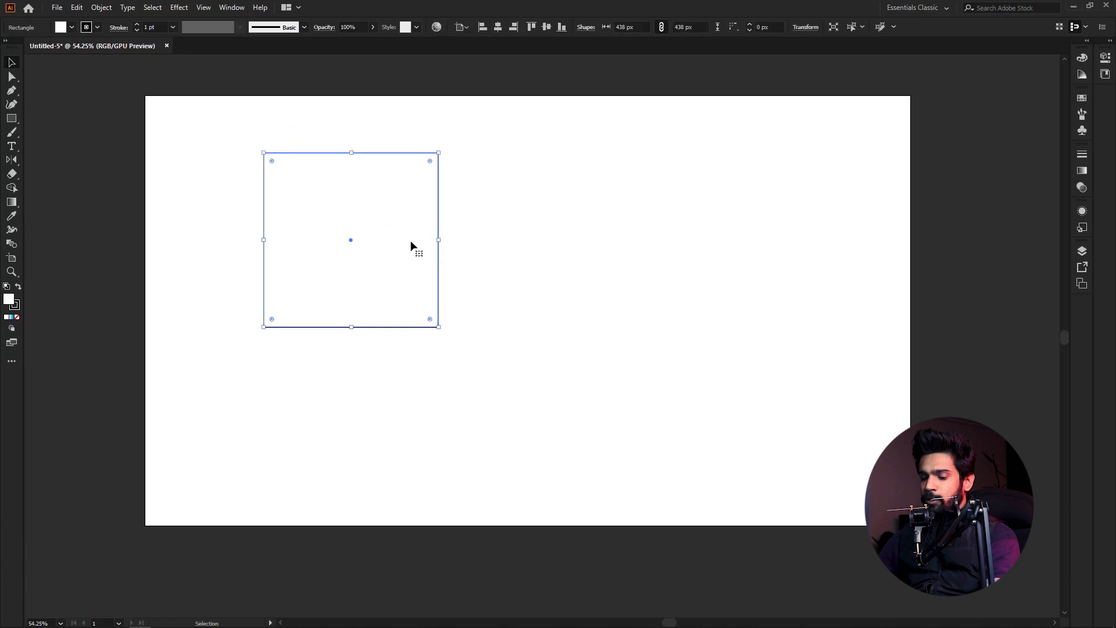
{"action": "mouse_move", "coordinate": [352, 283]}
{"action": "left_mouse_down"}
{"action": "mouse_move", "coordinate": [585, 282]}
{"action": "mouse_move", "coordinate": [564, 281]}
{"action": "left_mouse_up"}
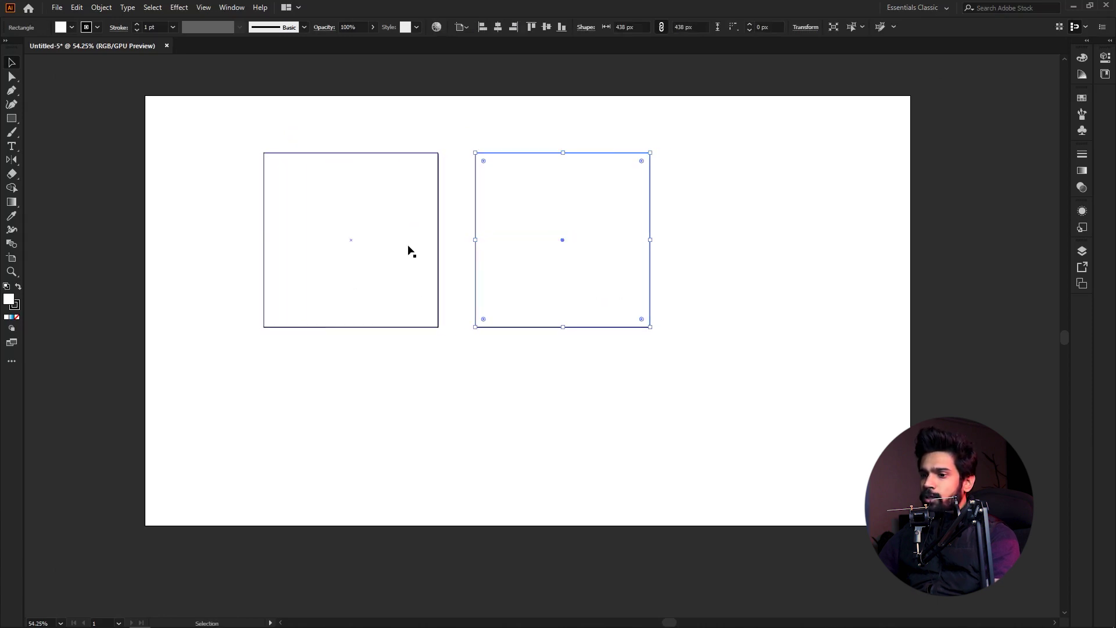
{"action": "left_click", "coordinate": [657, 260]}
{"action": "left_click", "coordinate": [571, 267]}
{"action": "key", "text": "Delete"}
- Copy the square with Ctrl+C and paste a second copy beside the original
{"action": "left_click", "coordinate": [427, 221]}
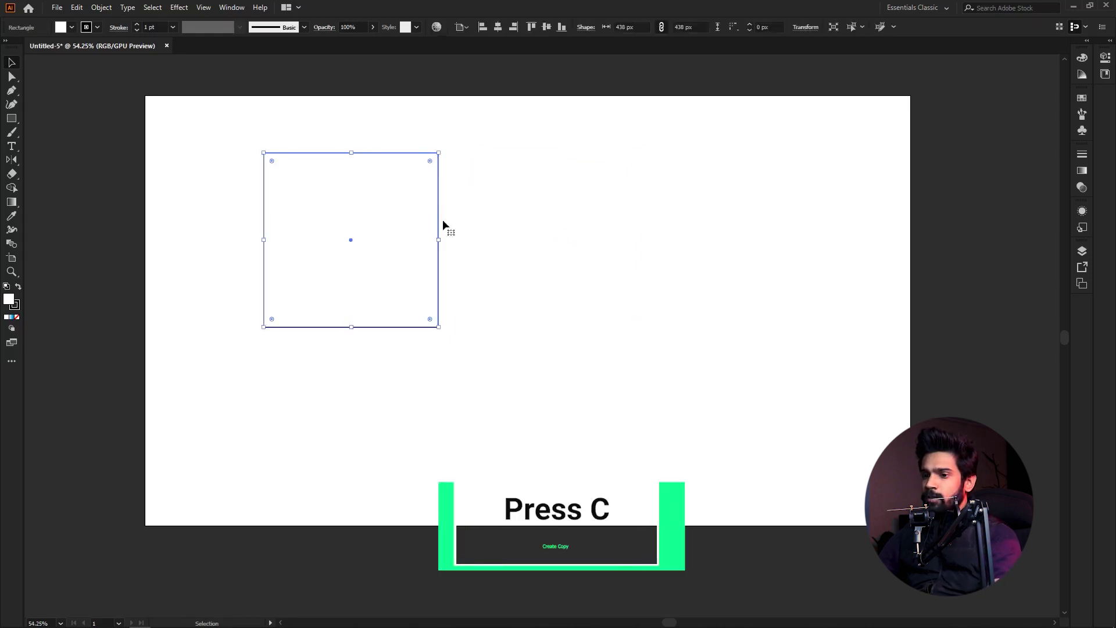
{"action": "left_click", "coordinate": [505, 210]}
{"action": "left_click", "coordinate": [350, 180]}
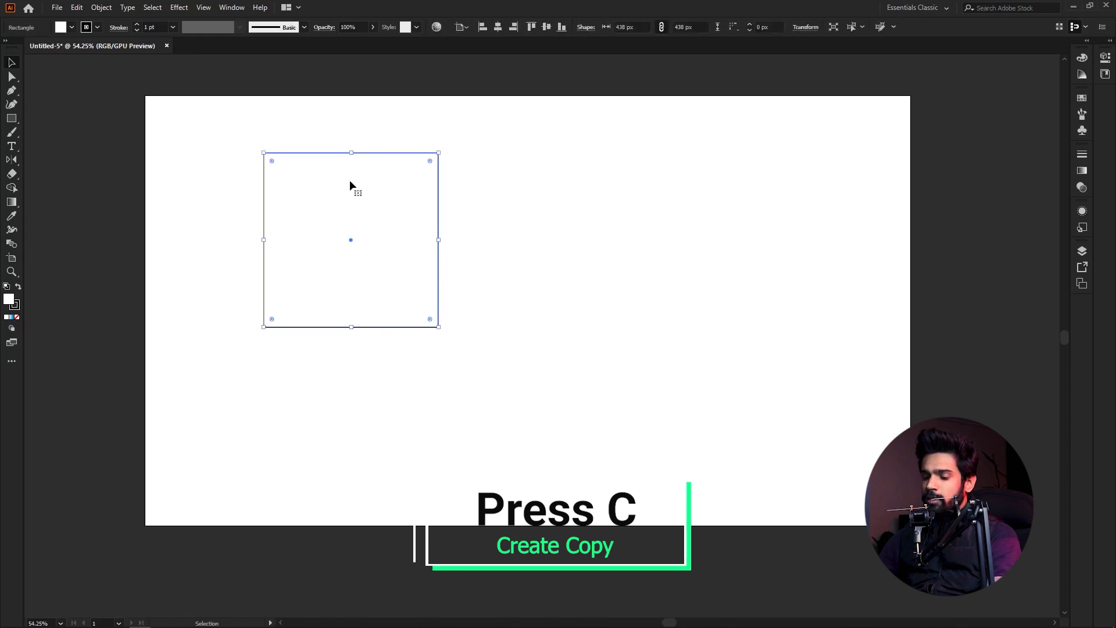
{"action": "left_click", "coordinate": [490, 207]}
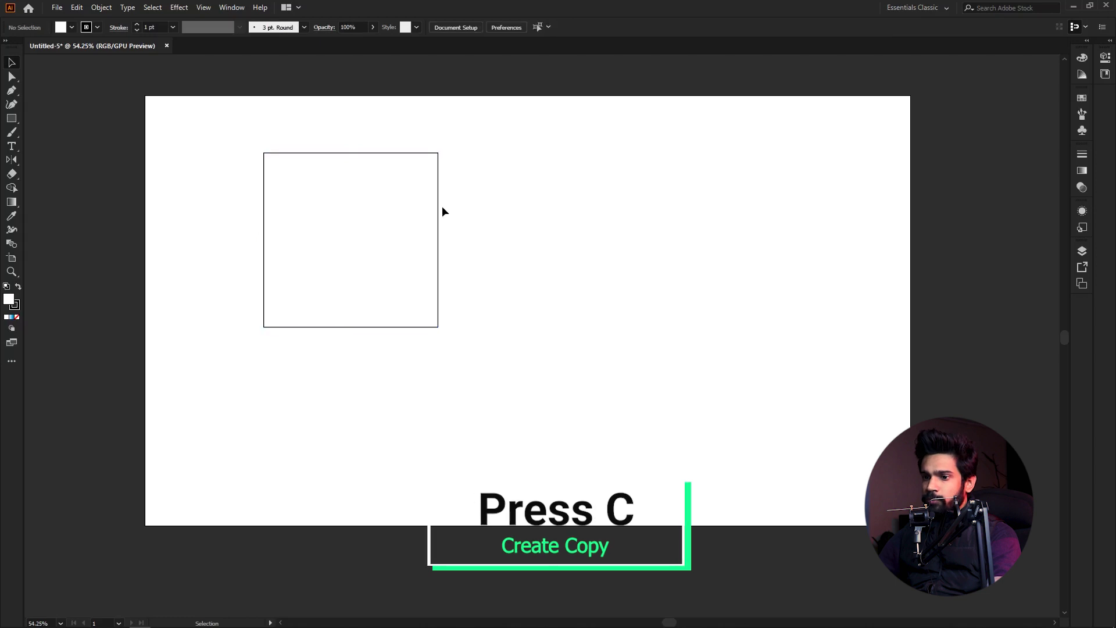
{"action": "left_click", "coordinate": [381, 192]}
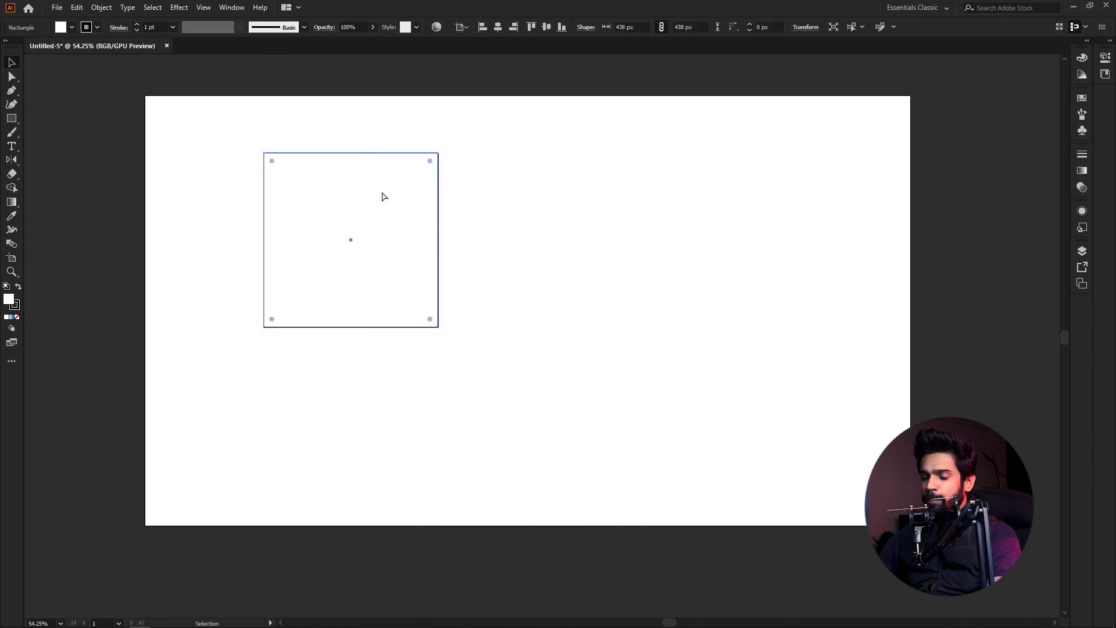
{"action": "key", "text": "ctrl+c"}
{"action": "left_click", "coordinate": [601, 227]}
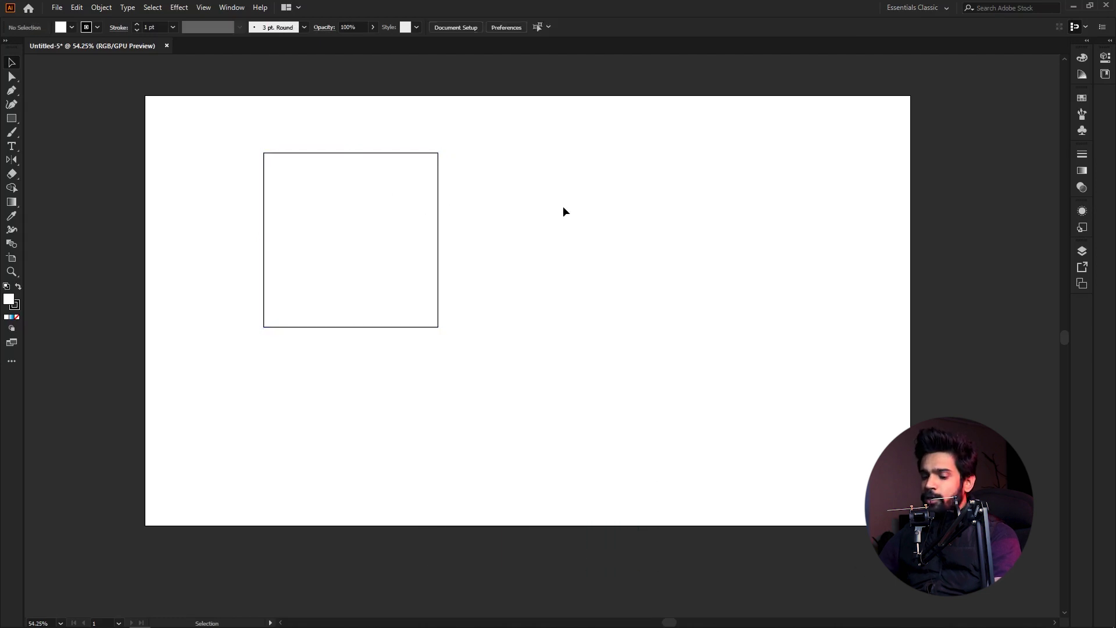
{"action": "key", "text": "ctrl+v"}
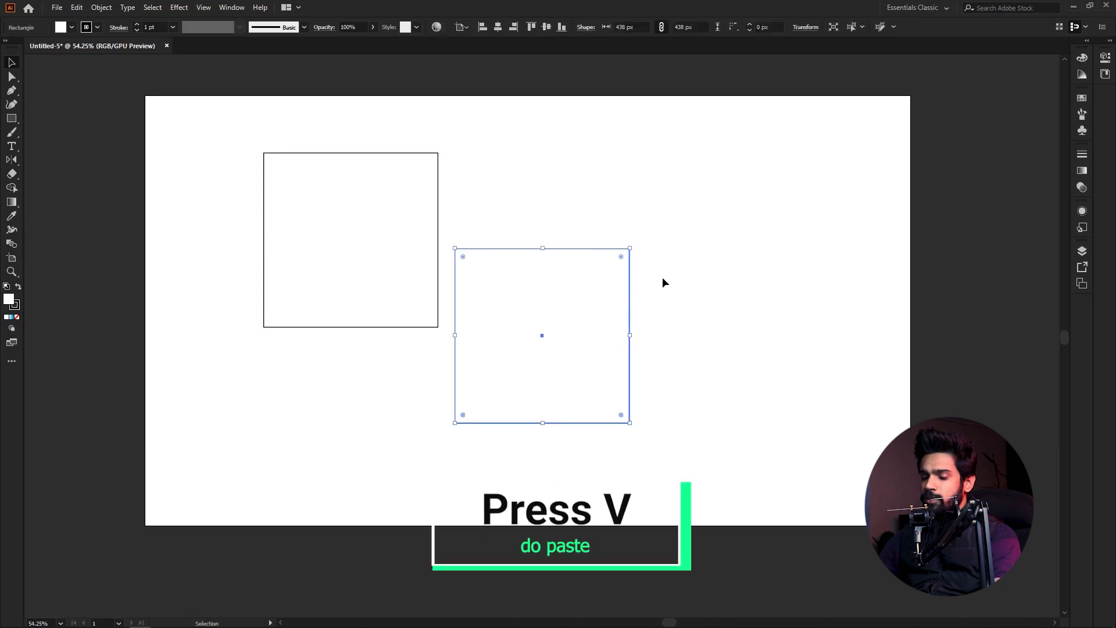
- Move the pasted copy onto the original square, then delete it
{"action": "left_click", "coordinate": [686, 278]}
{"action": "left_click", "coordinate": [563, 341]}
{"action": "left_click_drag", "start_coordinate": [563, 334], "coordinate": [386, 281]}
{"action": "left_click", "coordinate": [584, 288]}
{"action": "key", "text": "a"}
{"action": "key", "text": "ctrl+z"}
{"action": "key", "text": "v"}
{"action": "left_click", "coordinate": [507, 211]}
{"action": "left_click", "coordinate": [522, 258]}
{"action": "key", "text": "Delete"}
- Alt-drag a duplicate of the square to the right and reselect it
{"action": "left_click", "coordinate": [372, 235]}
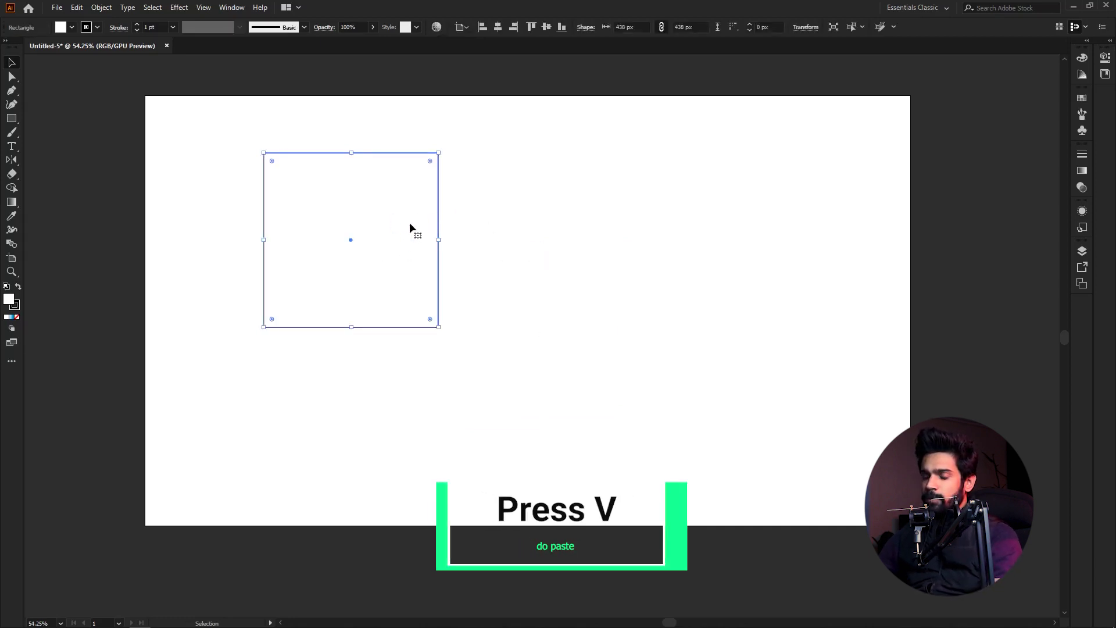
{"action": "left_click_drag", "start_coordinate": [430, 260], "coordinate": [633, 245]}
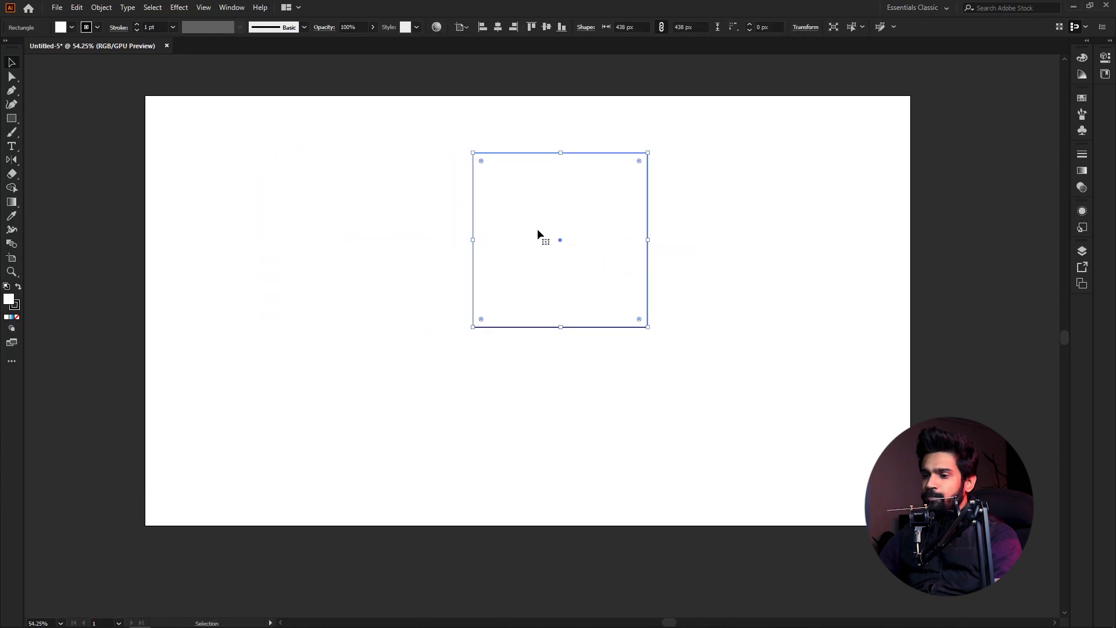
{"action": "left_click", "coordinate": [819, 303]}
{"action": "key", "text": "a"}
{"action": "left_click", "coordinate": [610, 214]}
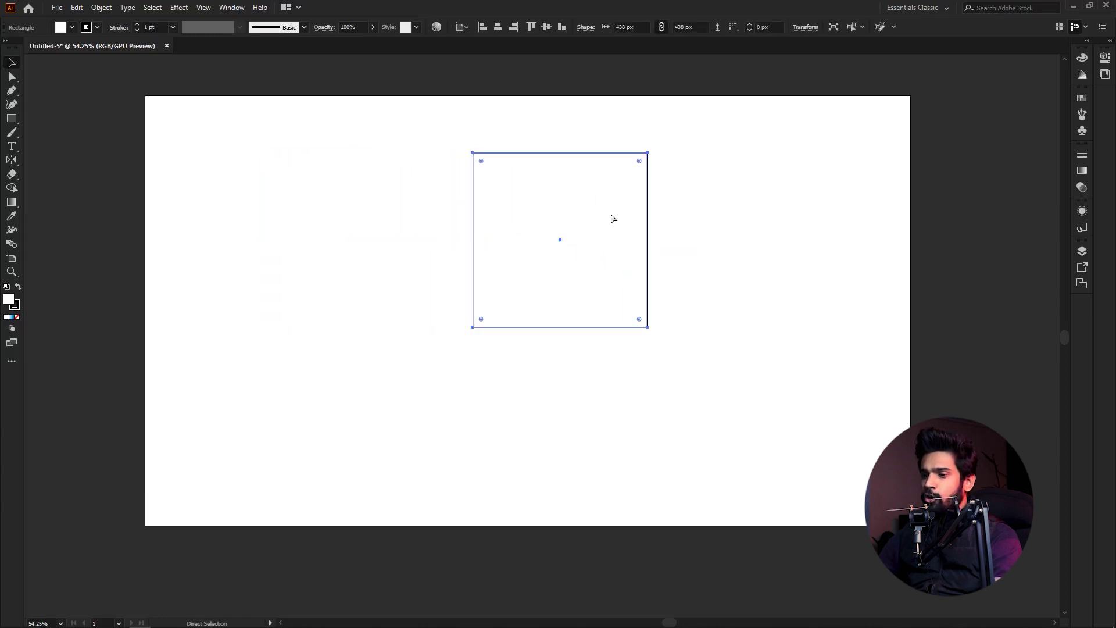
{"action": "key", "text": "ctrl+shift+a"}
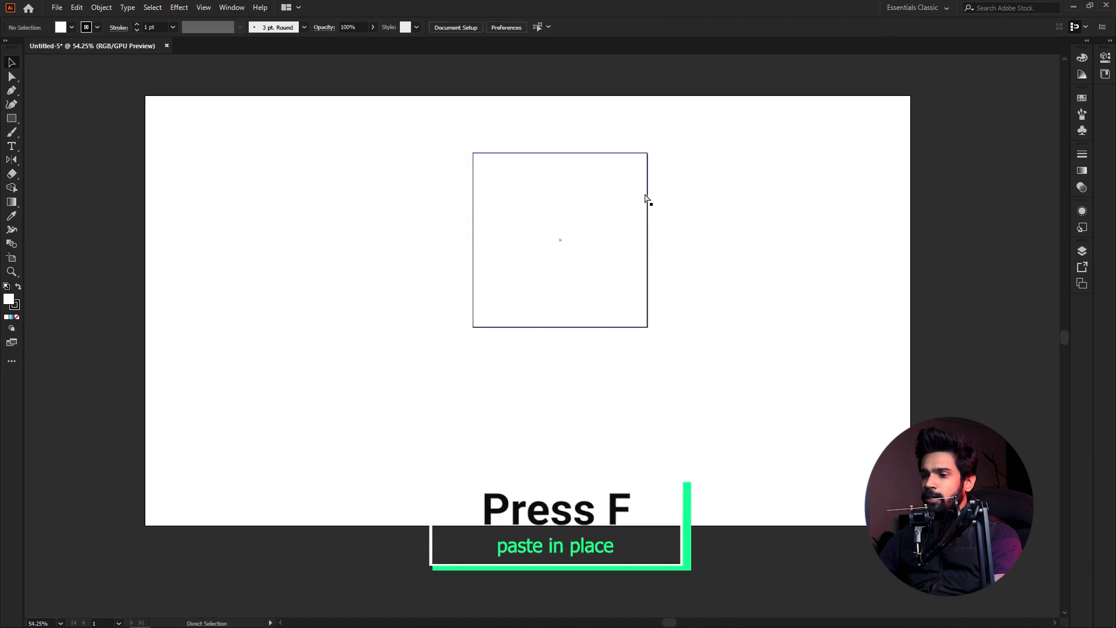
{"action": "left_click", "coordinate": [646, 197]}
{"action": "key", "text": "v"}
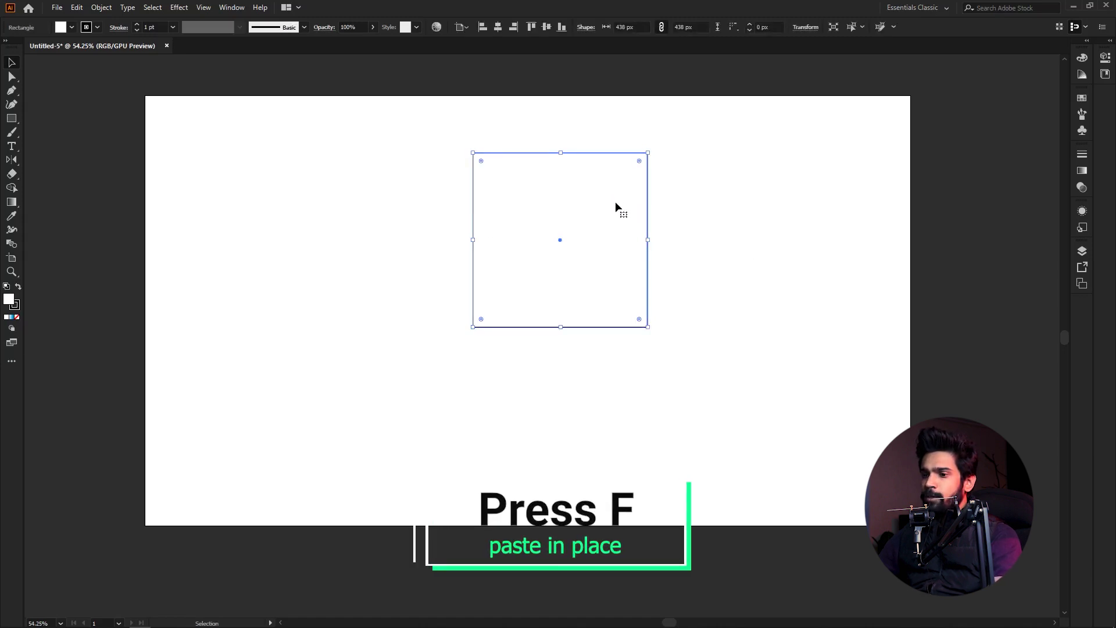
{"action": "left_click", "coordinate": [745, 224]}
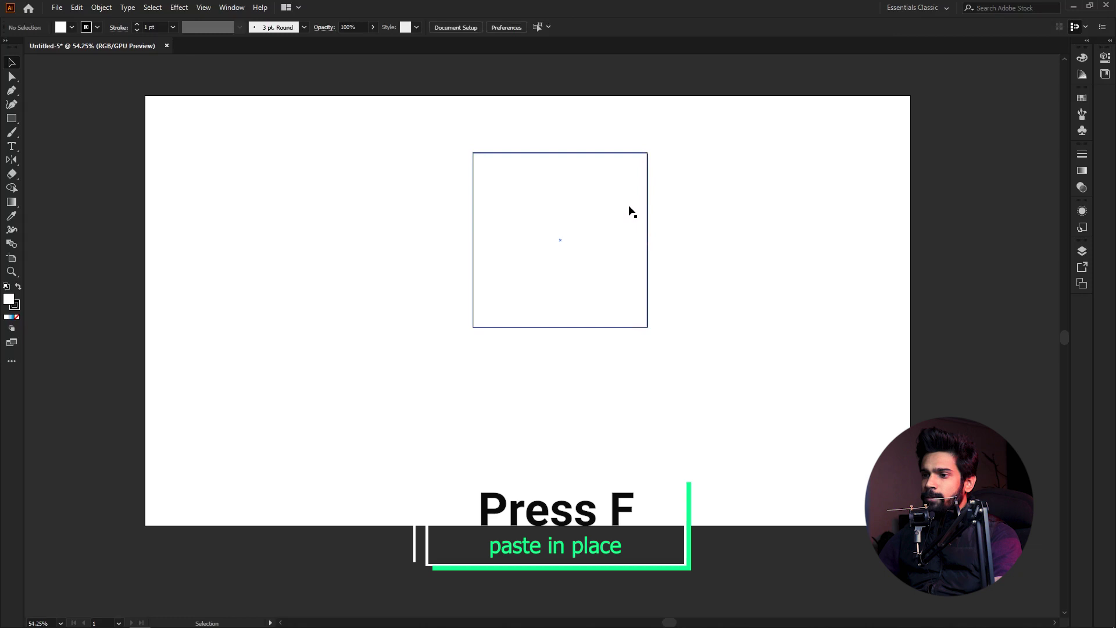
- Undo two left-hand duplicates and move the square toward the artboard's upper-left
{"action": "left_click_drag", "start_coordinate": [540, 205], "coordinate": [312, 188]}
{"action": "key", "text": "ctrl+z"}
{"action": "left_click", "coordinate": [686, 246]}
{"action": "left_click_drag", "start_coordinate": [614, 215], "coordinate": [244, 211]}
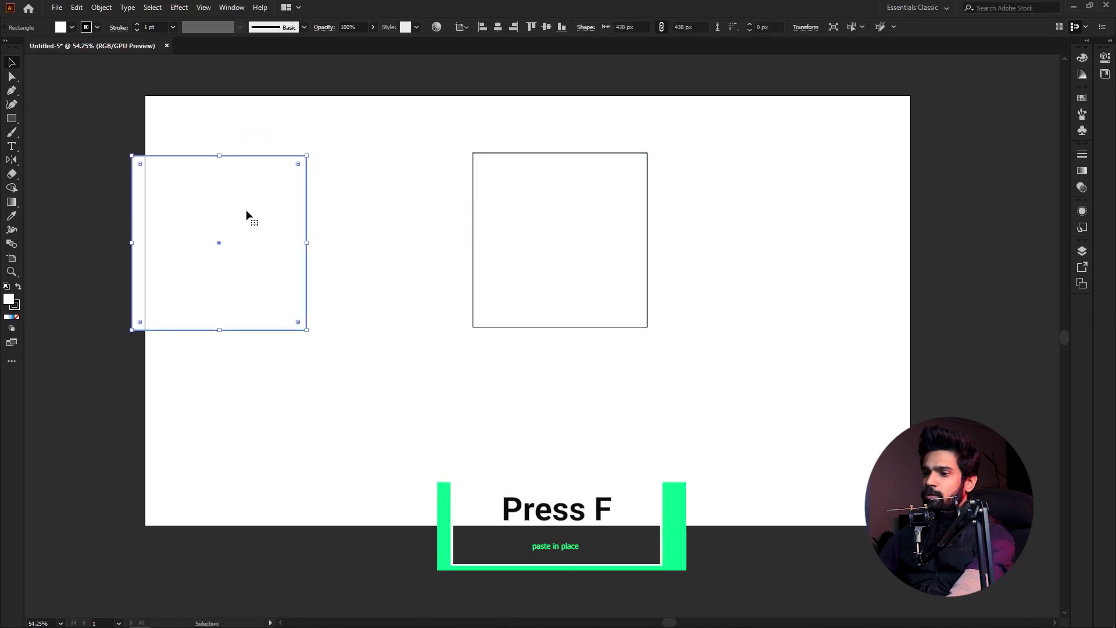
{"action": "key", "text": "ctrl+z"}
{"action": "left_click_drag", "start_coordinate": [588, 242], "coordinate": [289, 230]}
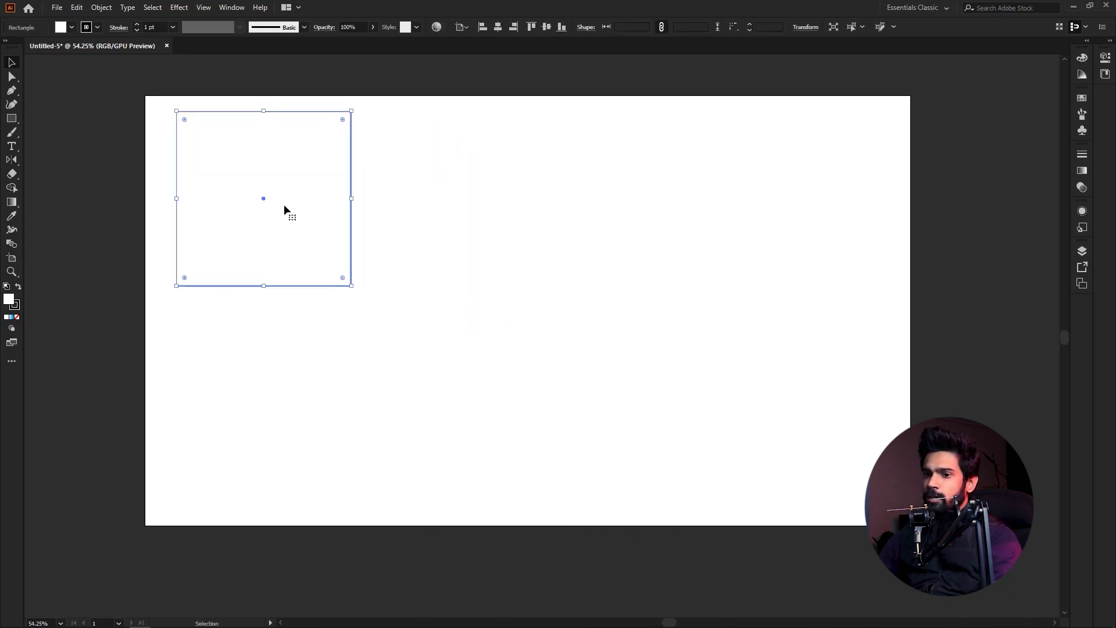
- Toggle between anchor-point and whole-object selection, then deselect the square
{"action": "left_click", "coordinate": [425, 252]}
{"action": "key", "text": "a"}
{"action": "left_click", "coordinate": [337, 239]}
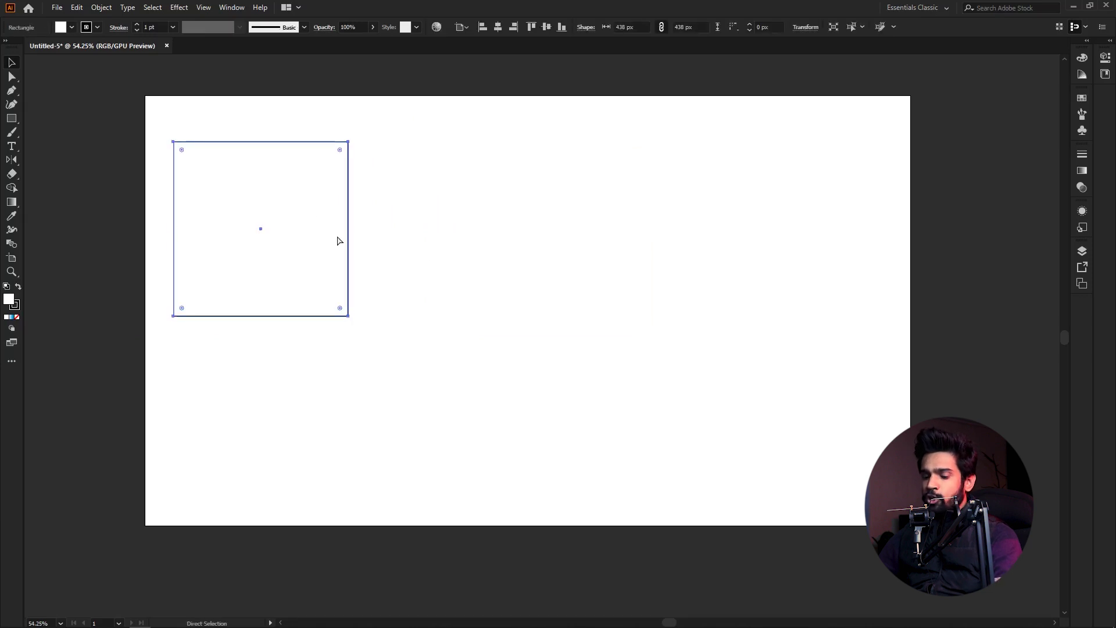
{"action": "key", "text": "v"}
{"action": "key", "text": "a"}
{"action": "key", "text": "v"}
{"action": "left_click", "coordinate": [501, 213]}
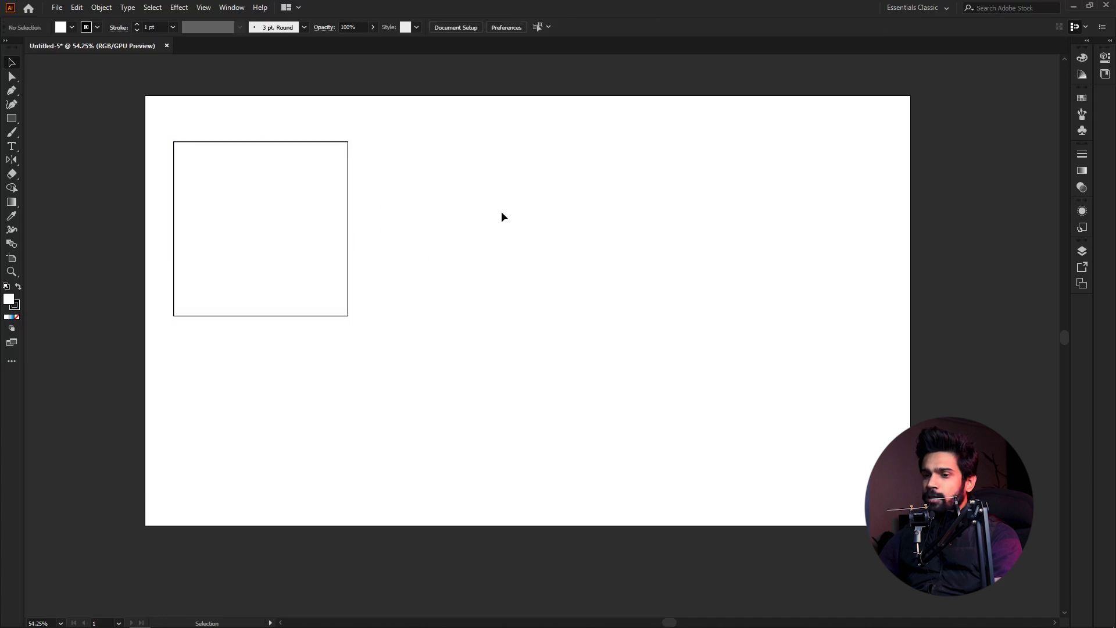
- Duplicate the square to the right, then delete both squares to empty the artboard
{"action": "left_click_drag", "start_coordinate": [276, 163], "coordinate": [645, 171], "text": "alt"}
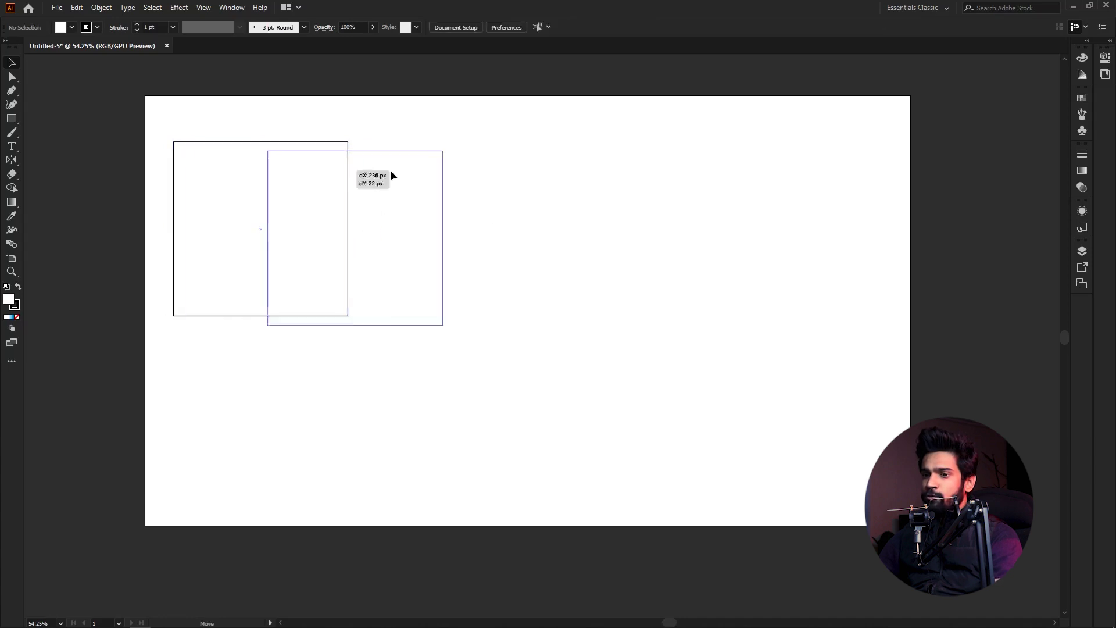
{"action": "left_click", "coordinate": [473, 257]}
{"action": "left_click", "coordinate": [638, 259]}
{"action": "key", "text": "Delete"}
{"action": "left_click", "coordinate": [270, 283]}
{"action": "key", "text": "Delete"}
- Draw a fresh 381 px square and a 452 px circle beside it
{"action": "key", "text": "m"}
{"action": "mouse_move", "coordinate": [274, 153]}
{"action": "left_mouse_down"}
{"action": "mouse_move", "coordinate": [432, 321]}
{"action": "mouse_move", "coordinate": [426, 305]}
{"action": "left_mouse_up"}
{"action": "key", "text": "v"}
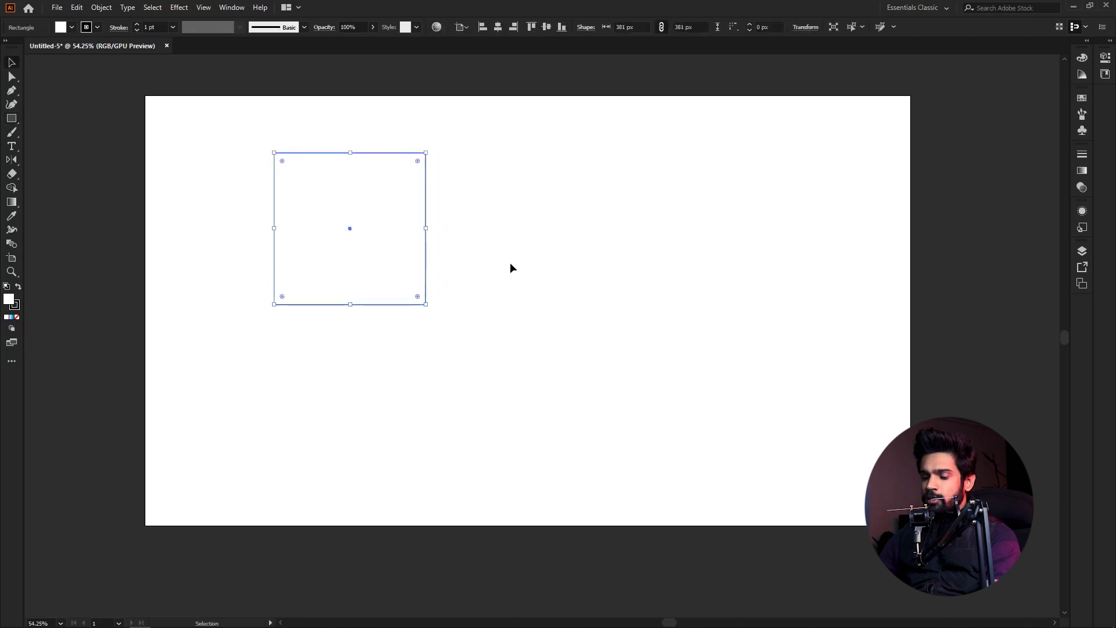
{"action": "key", "text": "l"}
{"action": "mouse_move", "coordinate": [479, 149]}
{"action": "left_mouse_down"}
{"action": "mouse_move", "coordinate": [614, 297]}
{"action": "mouse_move", "coordinate": [660, 329]}
{"action": "left_mouse_up"}
- Undo an extra ellipse, then marquee-select and delete the square and circle
{"action": "right_click", "coordinate": [14, 121]}
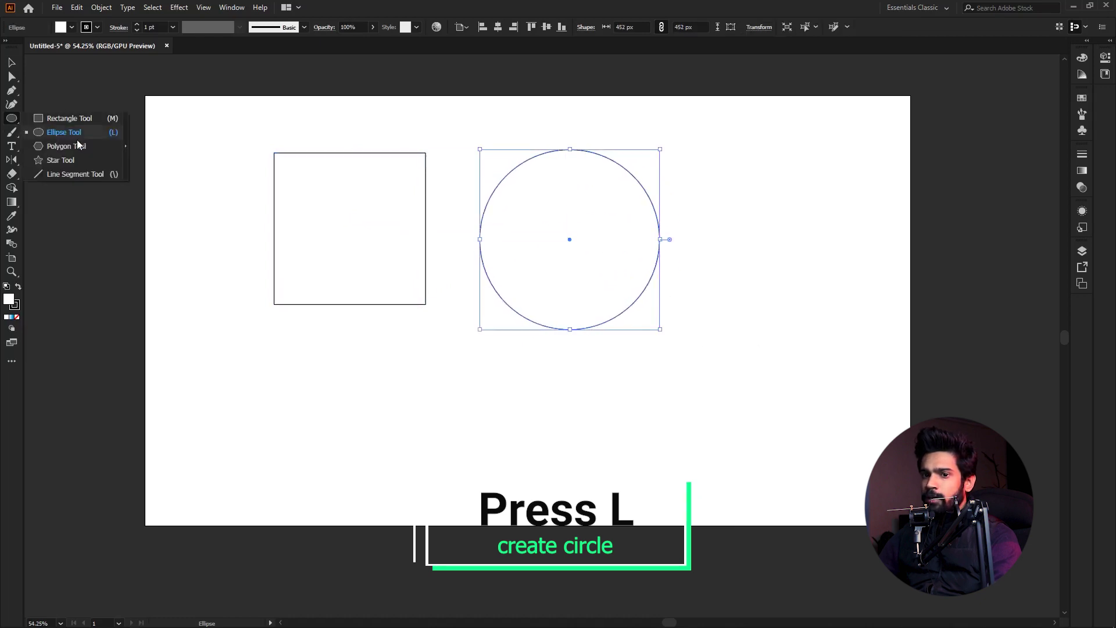
{"action": "left_click", "coordinate": [345, 116]}
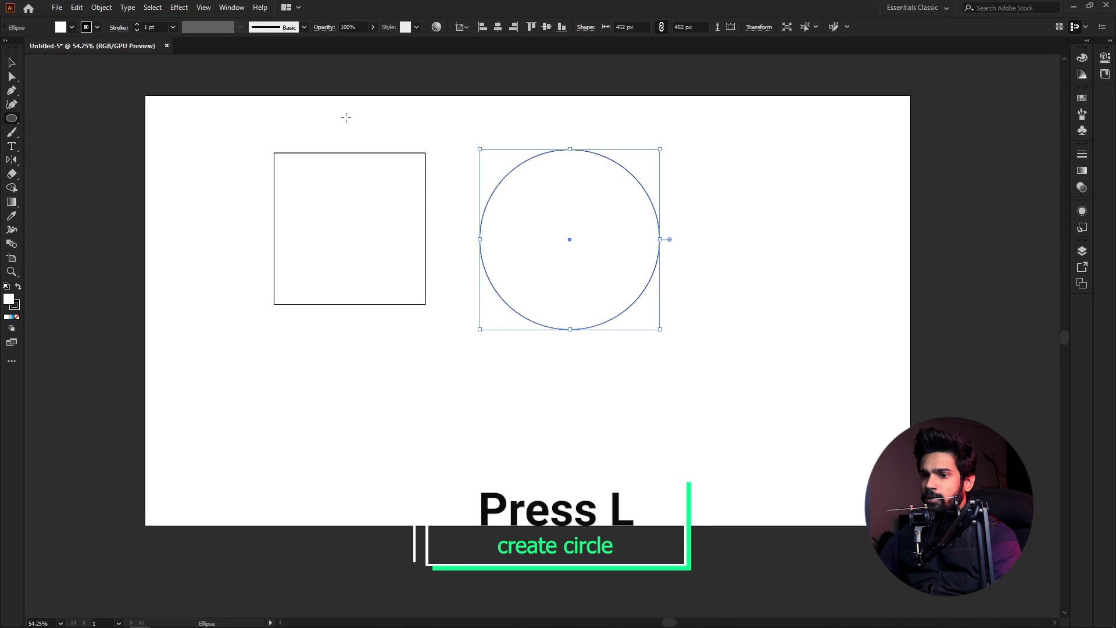
{"action": "key", "text": "Escape"}
{"action": "left_click_drag", "start_coordinate": [314, 113], "coordinate": [603, 284]}
{"action": "key", "text": "ctrl+z"}
{"action": "key", "text": "v"}
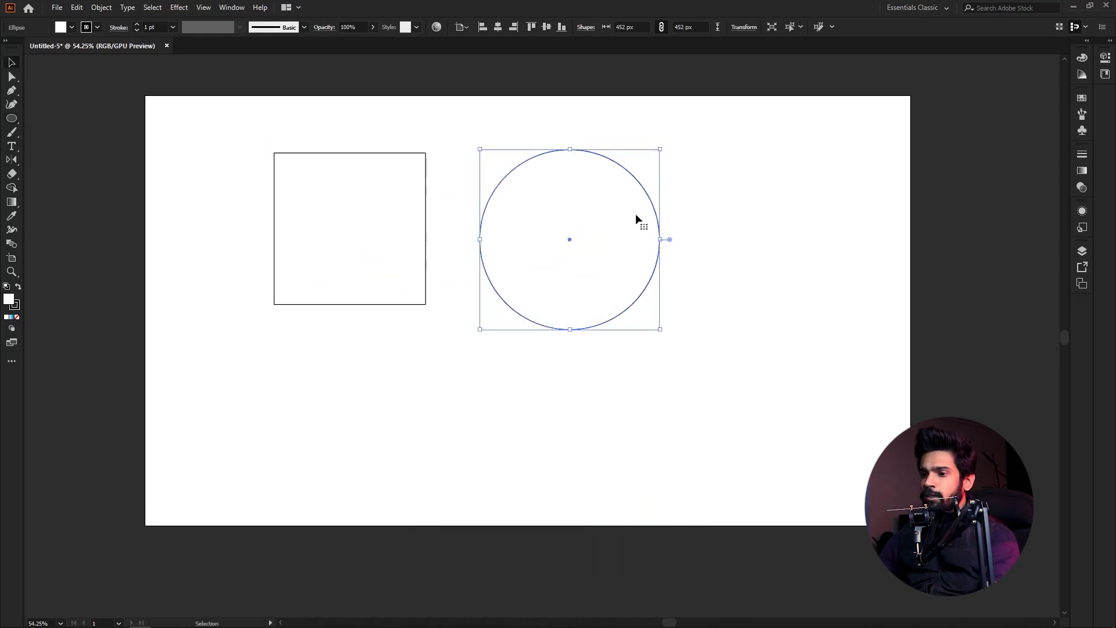
{"action": "left_click_drag", "start_coordinate": [698, 149], "coordinate": [289, 317]}
{"action": "key", "text": "Delete"}
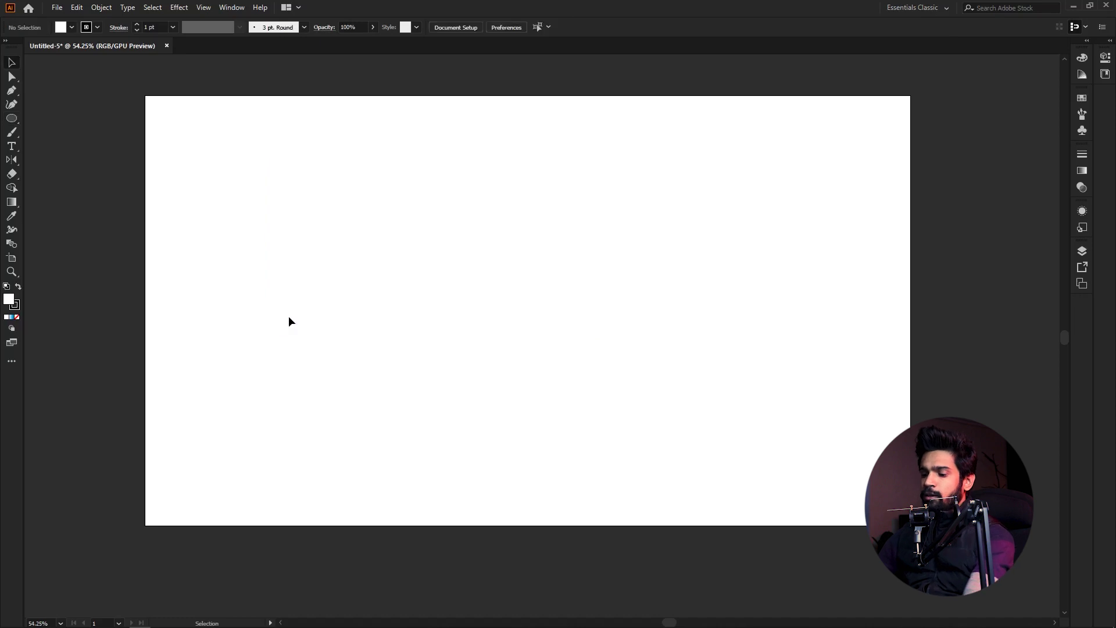
- Draw and undo several trial circles and a rectangle, leaving the artboard empty
{"action": "key", "text": "l"}
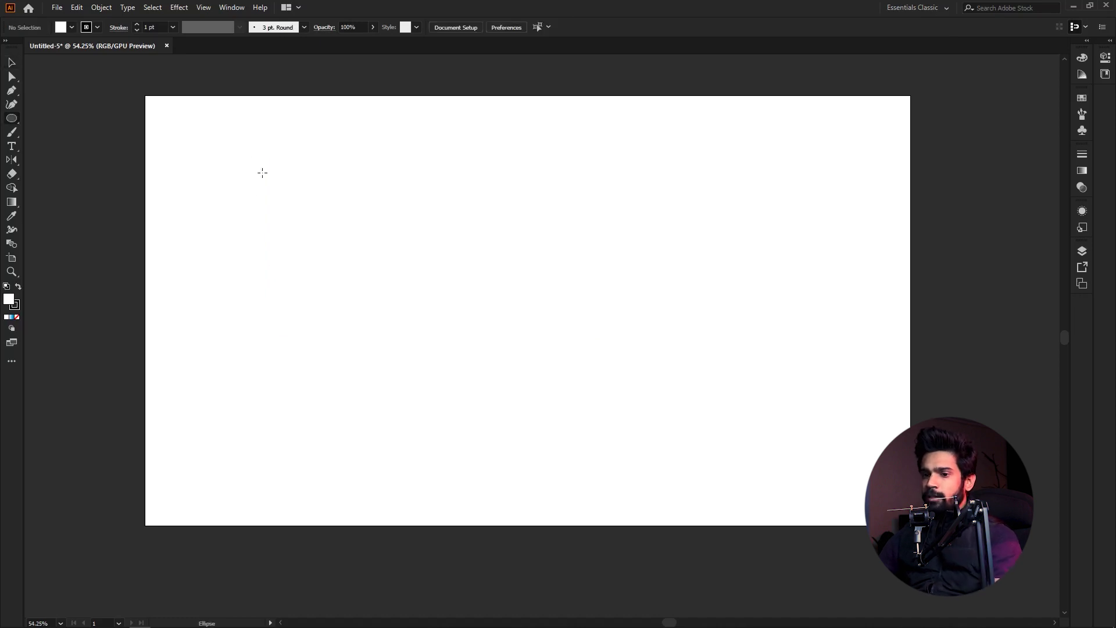
{"action": "mouse_move", "coordinate": [255, 138]}
{"action": "left_mouse_down"}
{"action": "mouse_move", "coordinate": [425, 361]}
{"action": "mouse_move", "coordinate": [576, 414]}
{"action": "mouse_move", "coordinate": [477, 400]}
{"action": "mouse_move", "coordinate": [636, 386]}
{"action": "mouse_move", "coordinate": [396, 389]}
{"action": "mouse_move", "coordinate": [558, 309]}
{"action": "mouse_move", "coordinate": [397, 373]}
{"action": "left_mouse_up"}
{"action": "key", "text": "ctrl+z"}
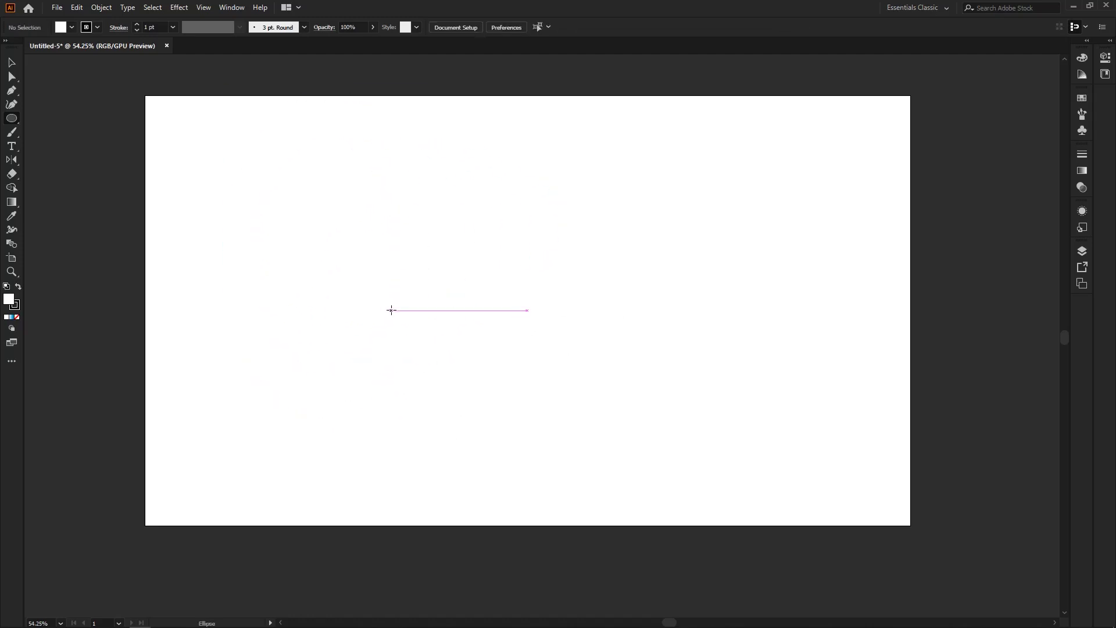
{"action": "left_click_drag", "start_coordinate": [244, 172], "coordinate": [426, 350]}
{"action": "key", "text": "ctrl+z"}
{"action": "left_click_drag", "start_coordinate": [294, 165], "coordinate": [449, 319]}
{"action": "key", "text": "ctrl+z"}
- Bring up new-document settings offering 1920 × 1080 px
{"action": "key", "text": "v"}
{"action": "key", "text": "a"}
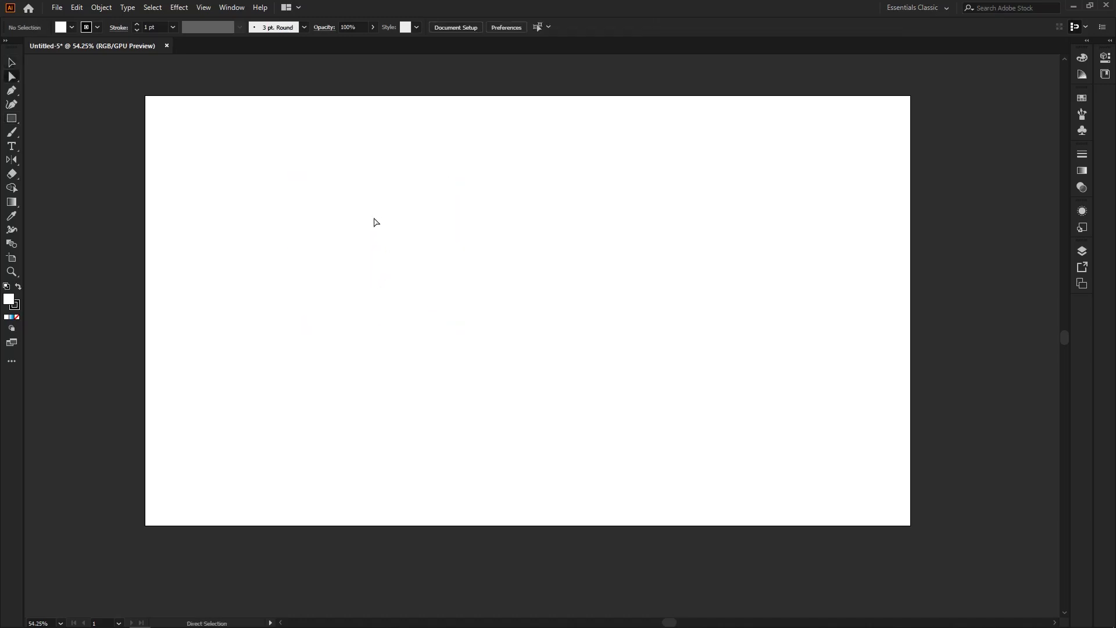
{"action": "key", "text": "ctrl+n"}
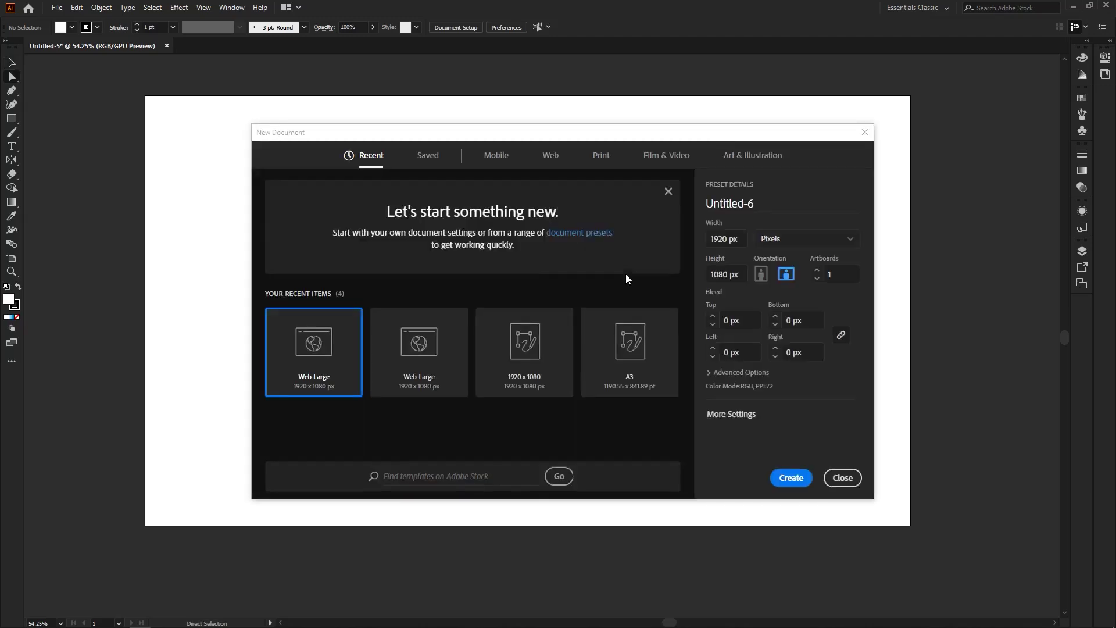
- Create three new blank documents, then close Untitled-8 and Untitled-7
{"action": "left_click", "coordinate": [790, 480]}
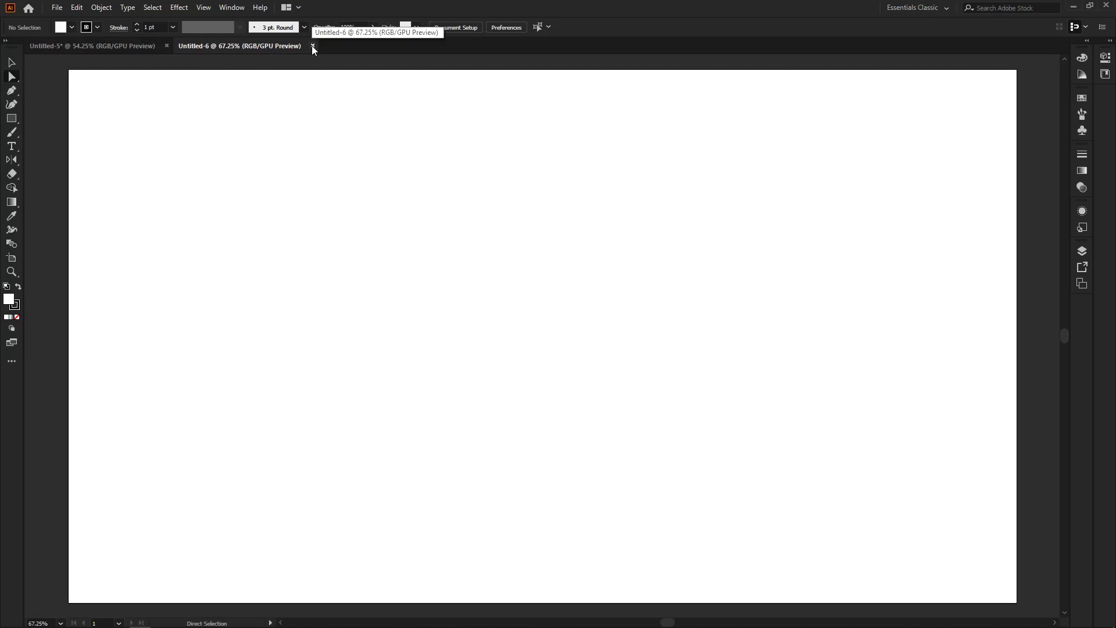
{"action": "key", "text": "ctrl+n"}
{"action": "left_click", "coordinate": [793, 477]}
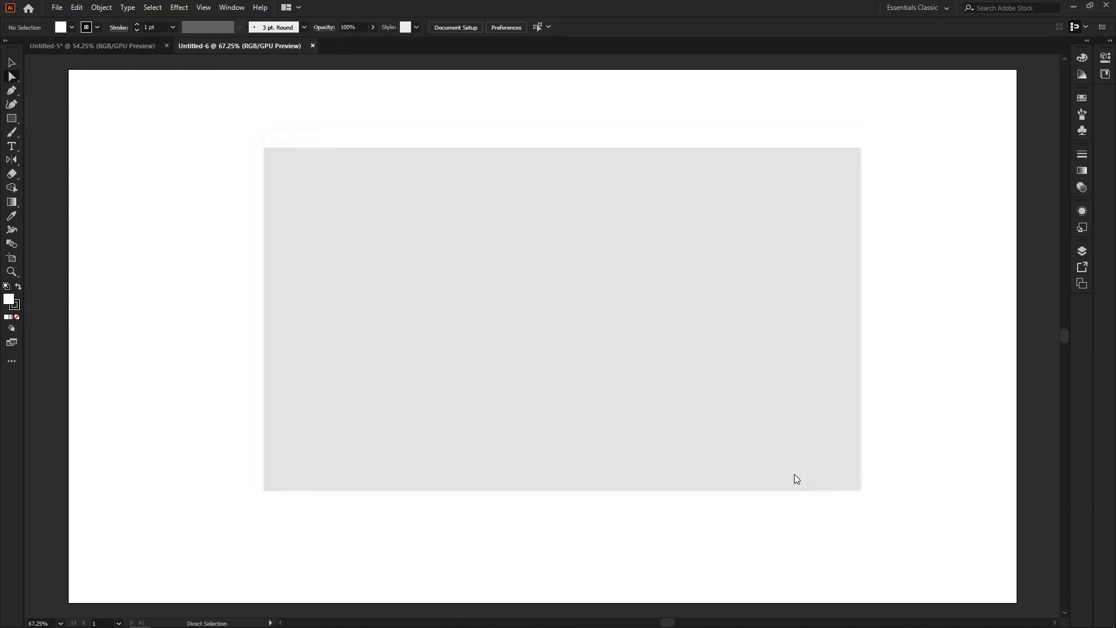
{"action": "key", "text": "ctrl+n"}
{"action": "left_click", "coordinate": [811, 479]}
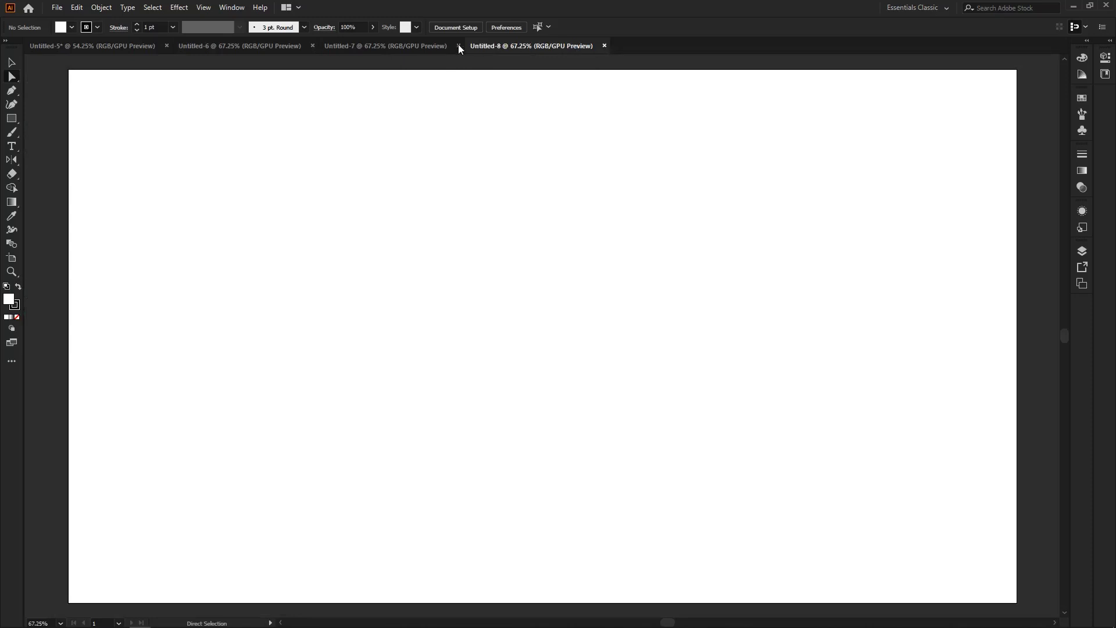
{"action": "left_click", "coordinate": [603, 46]}
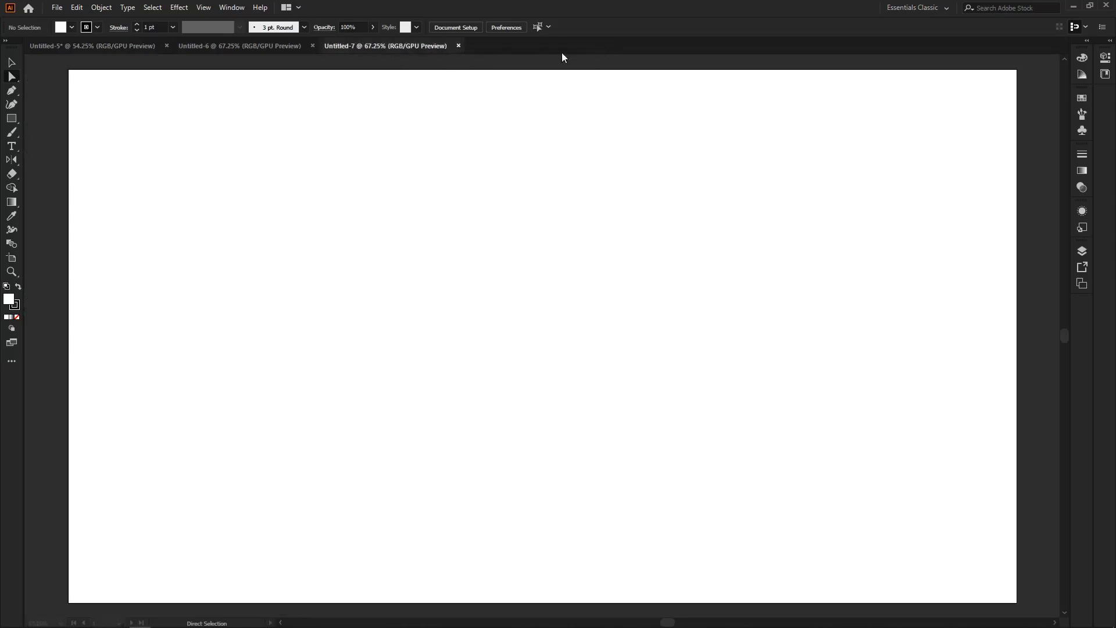
{"action": "left_click", "coordinate": [459, 46]}
- Create three more blank documents with Ctrl+N
{"action": "key", "text": "ctrl+n"}
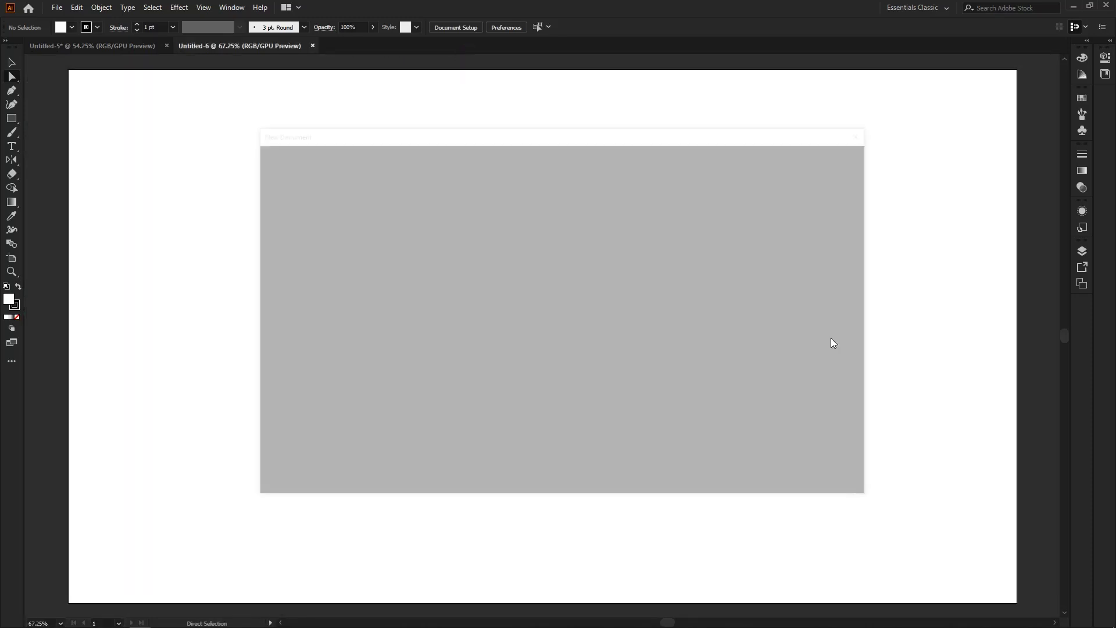
{"action": "left_click", "coordinate": [792, 478]}
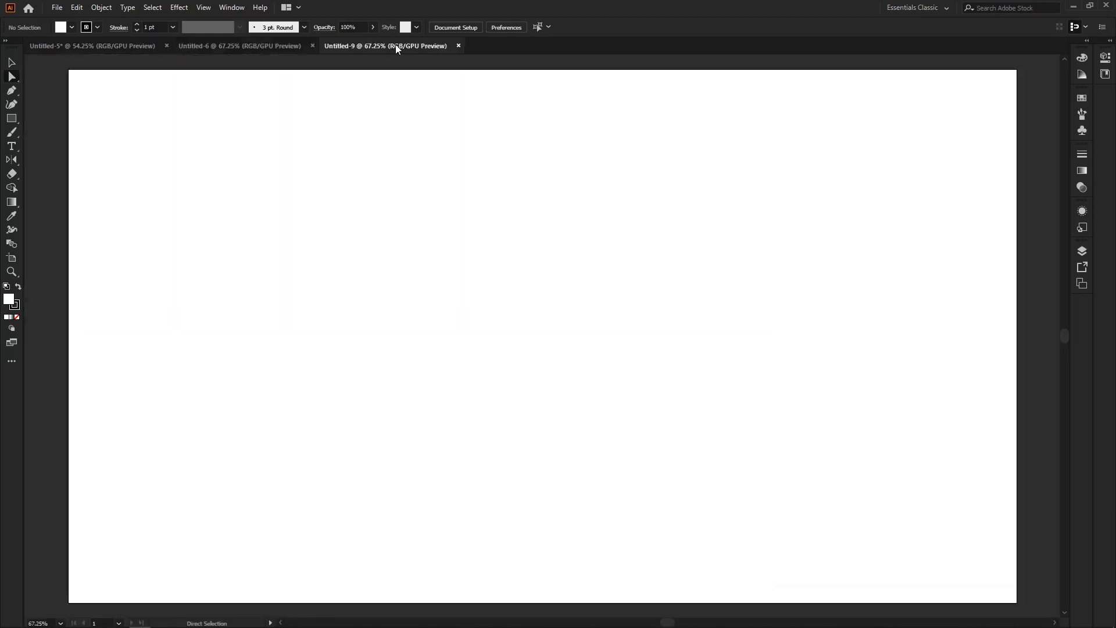
{"action": "key", "text": "ctrl+n"}
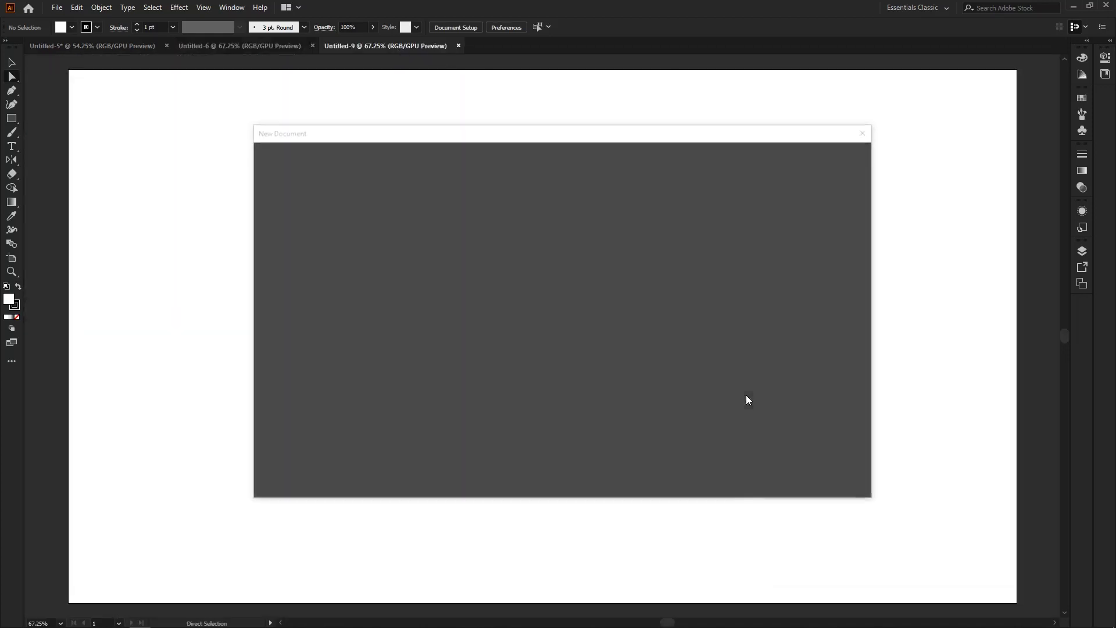
{"action": "left_click", "coordinate": [793, 481]}
{"action": "key", "text": "ctrl+n"}
{"action": "left_click", "coordinate": [804, 485]}
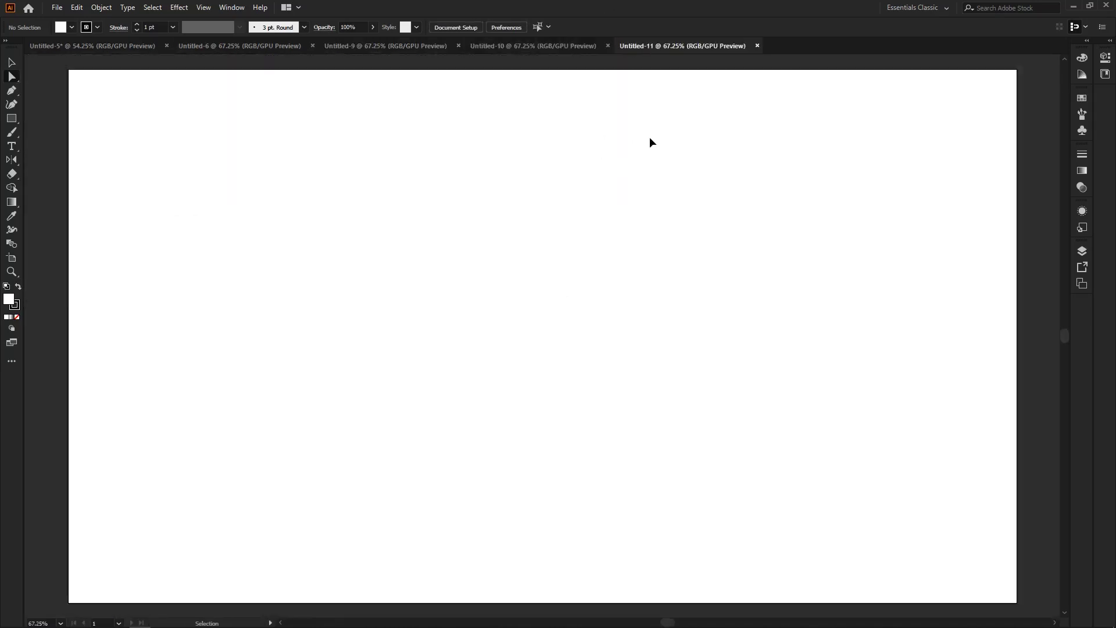
- Close Untitled-11, Untitled-10 and Untitled-6, then create the blank Untitled-12
{"action": "key", "text": "ctrl+w"}
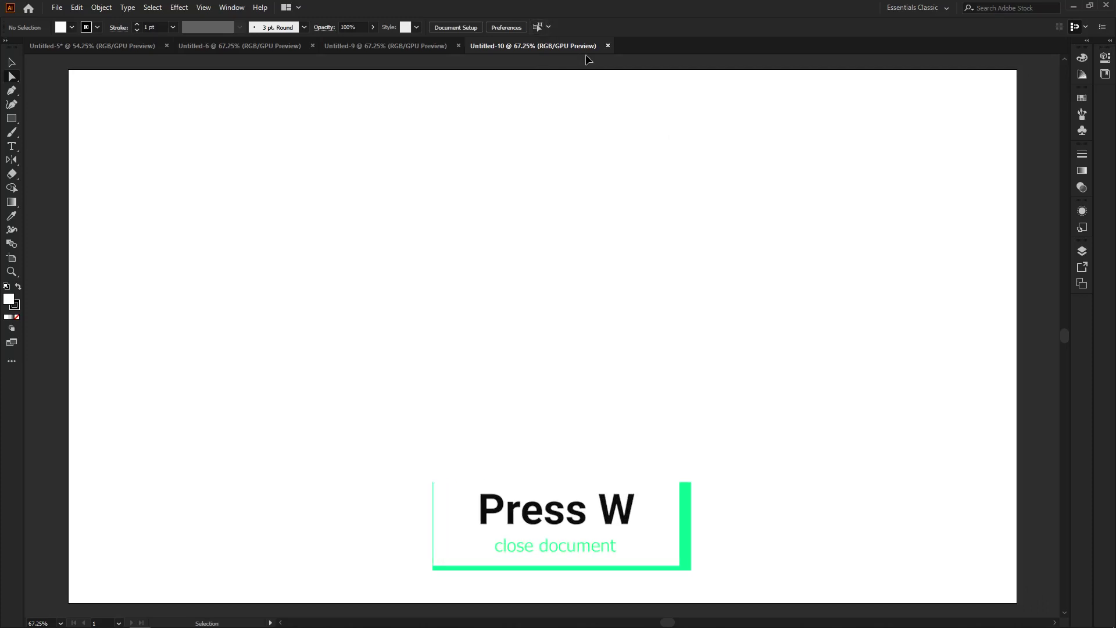
{"action": "key", "text": "ctrl+w"}
{"action": "key", "text": "ctrl+w"}
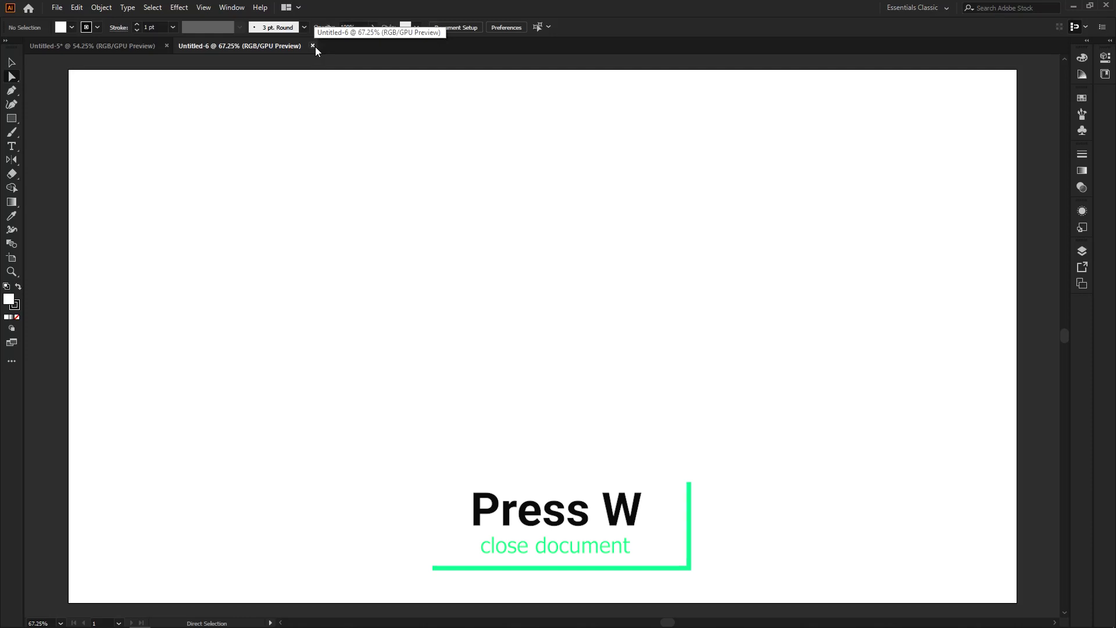
{"action": "key", "text": "ctrl+w"}
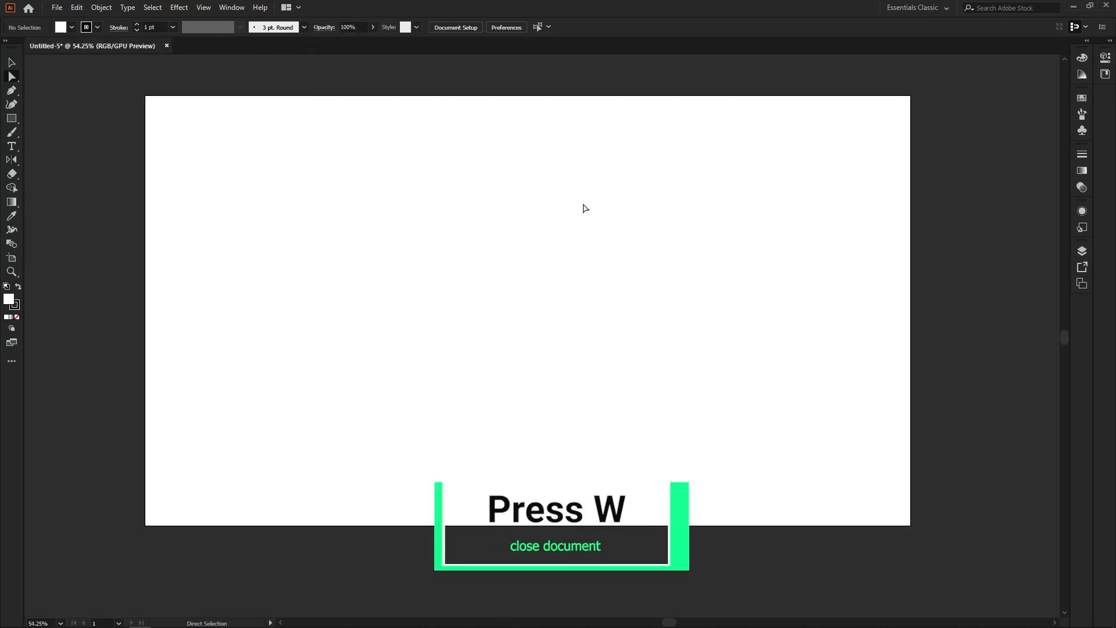
{"action": "key", "text": "ctrl+n"}
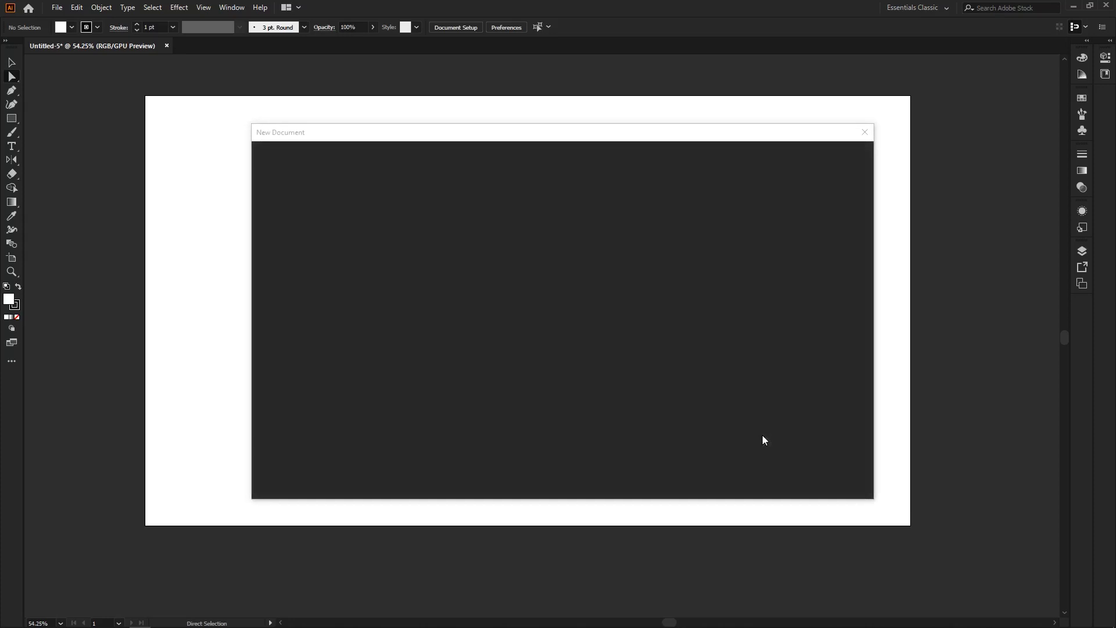
{"action": "left_click", "coordinate": [778, 476]}
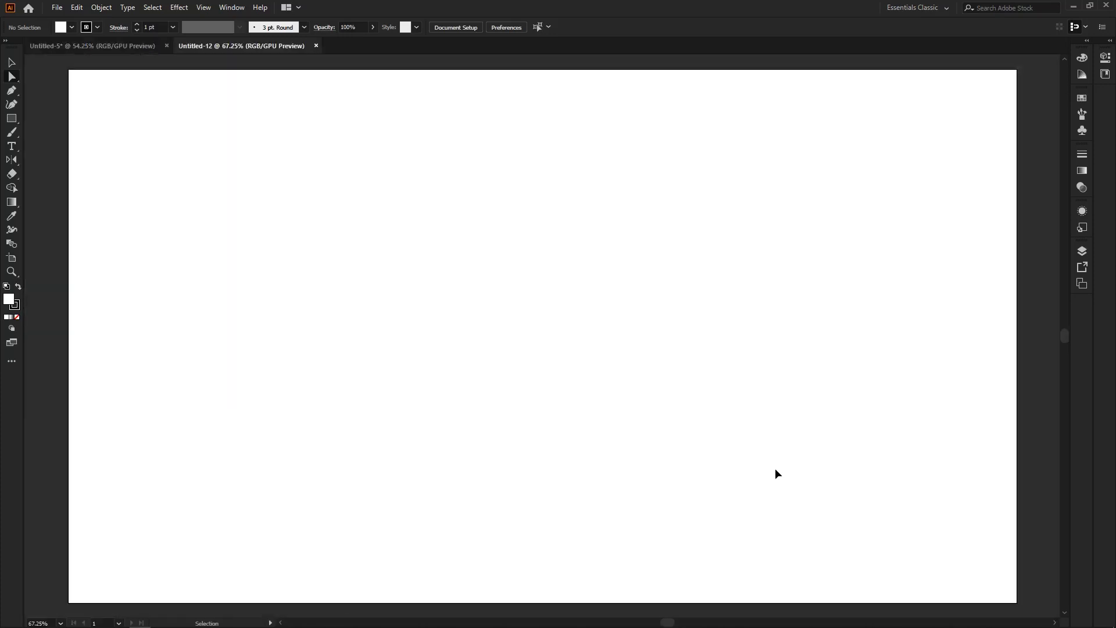
- Close Untitled-12 and draw three overlapping rectangles on the Untitled-5 artboard
{"action": "key", "text": "ctrl+w"}
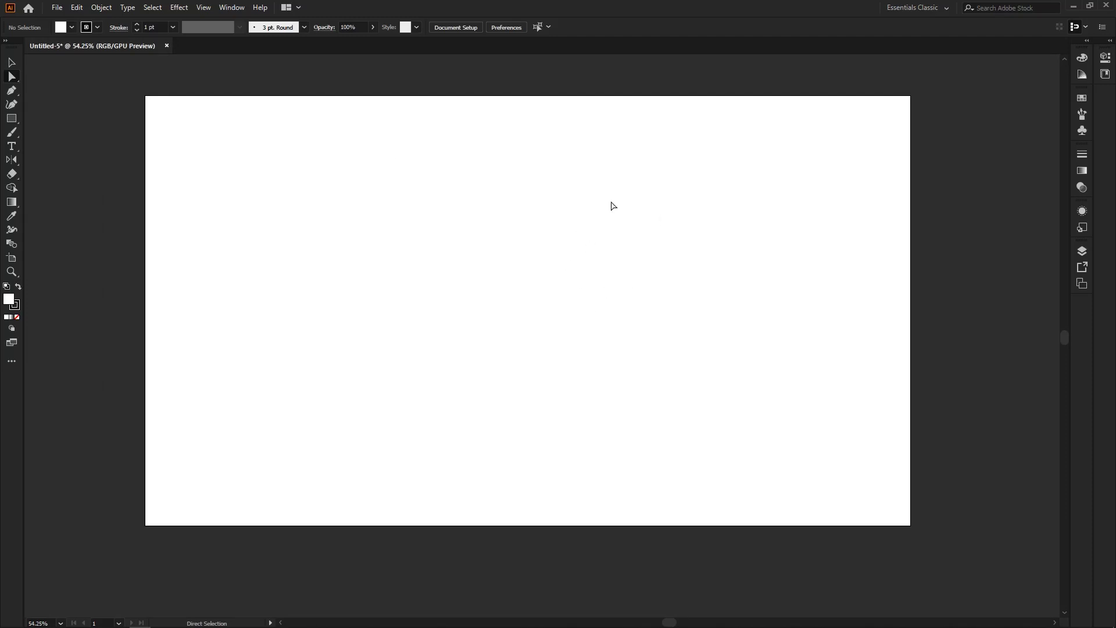
{"action": "key", "text": "m"}
{"action": "left_click_drag", "start_coordinate": [489, 158], "coordinate": [657, 394]}
{"action": "left_click_drag", "start_coordinate": [279, 213], "coordinate": [428, 347]}
{"action": "left_click_drag", "start_coordinate": [361, 152], "coordinate": [517, 308]}
{"action": "key", "text": "a"}
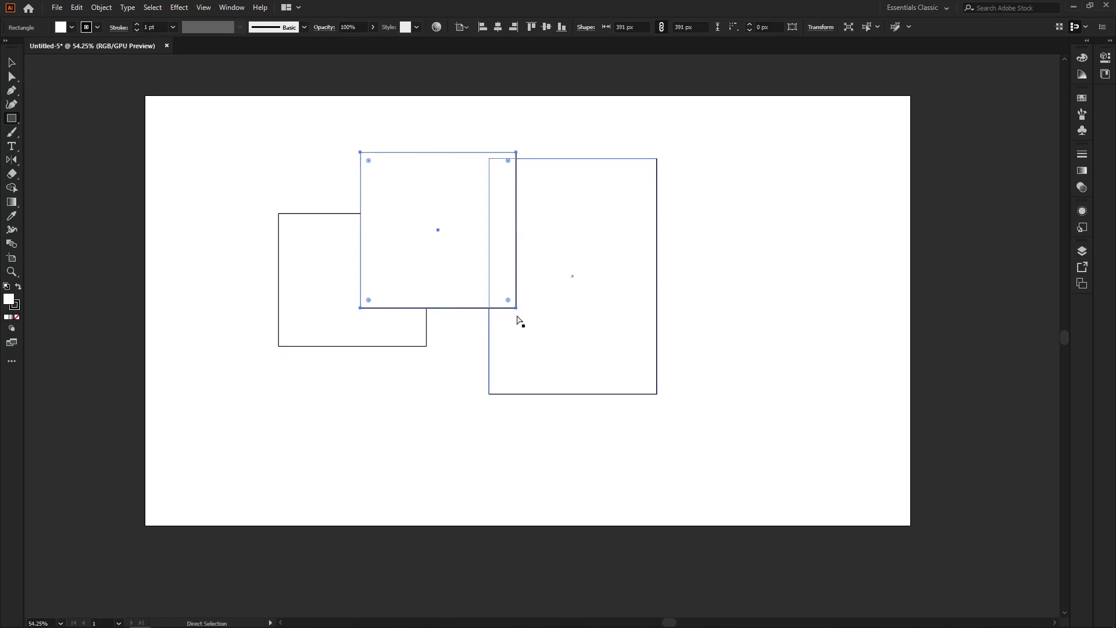
- Try closing Untitled-5 three times, cancelling the save prompt each time to keep it open
{"action": "key", "text": "ctrl+w"}
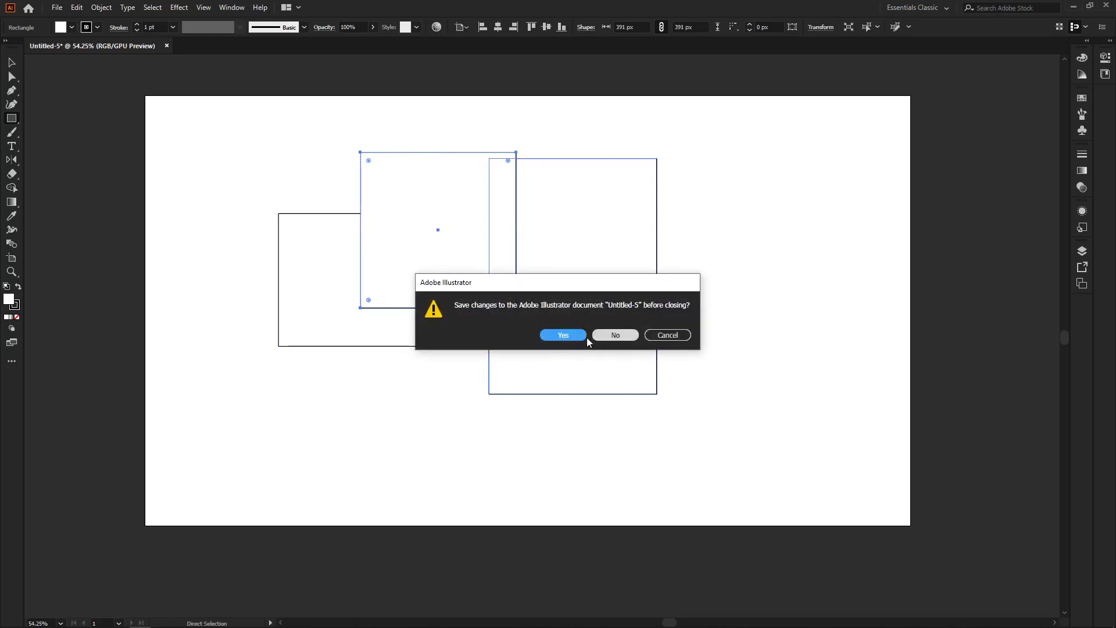
{"action": "left_click", "coordinate": [681, 336]}
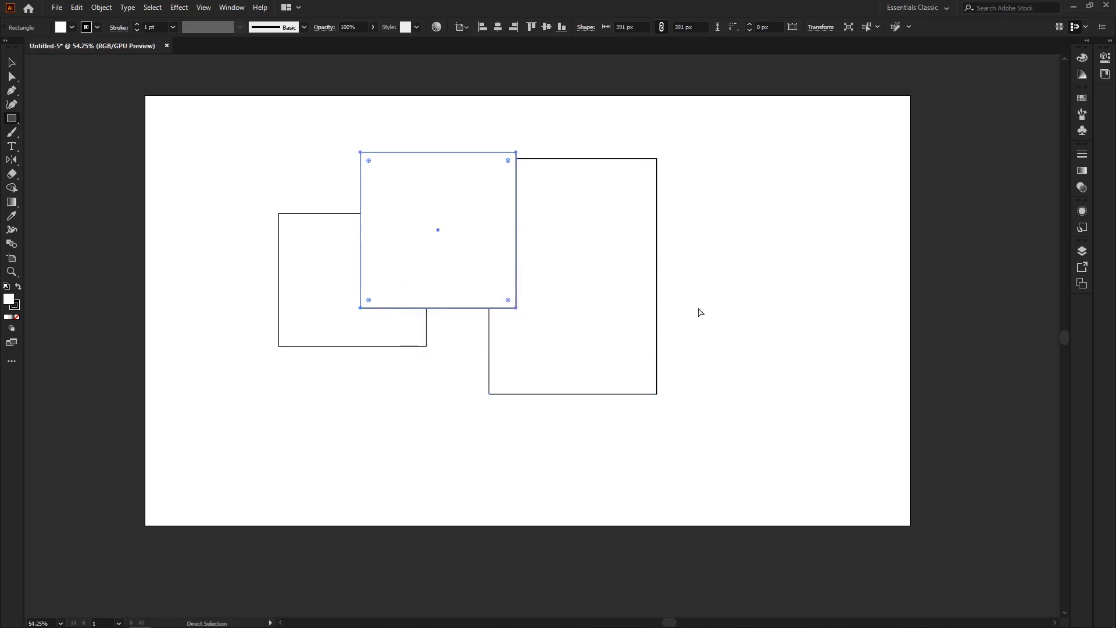
{"action": "key", "text": "ctrl+w"}
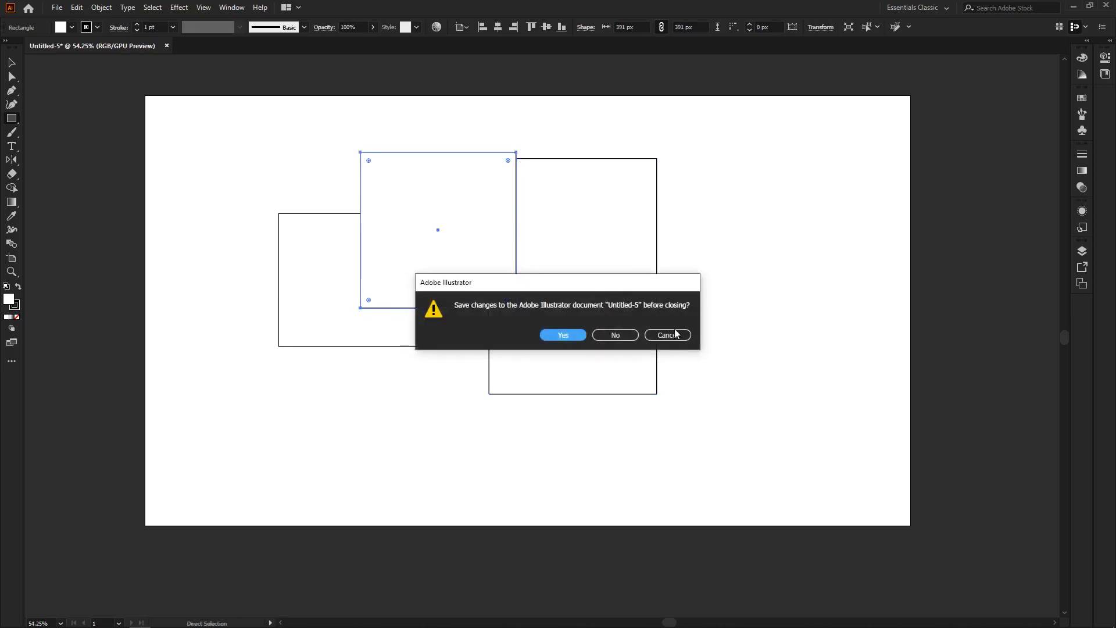
{"action": "left_click", "coordinate": [680, 335]}
{"action": "key", "text": "ctrl+w"}
{"action": "key", "text": "Escape"}
- Delete the two overlapping rectangles, leaving a single rectangle
{"action": "key", "text": "v"}
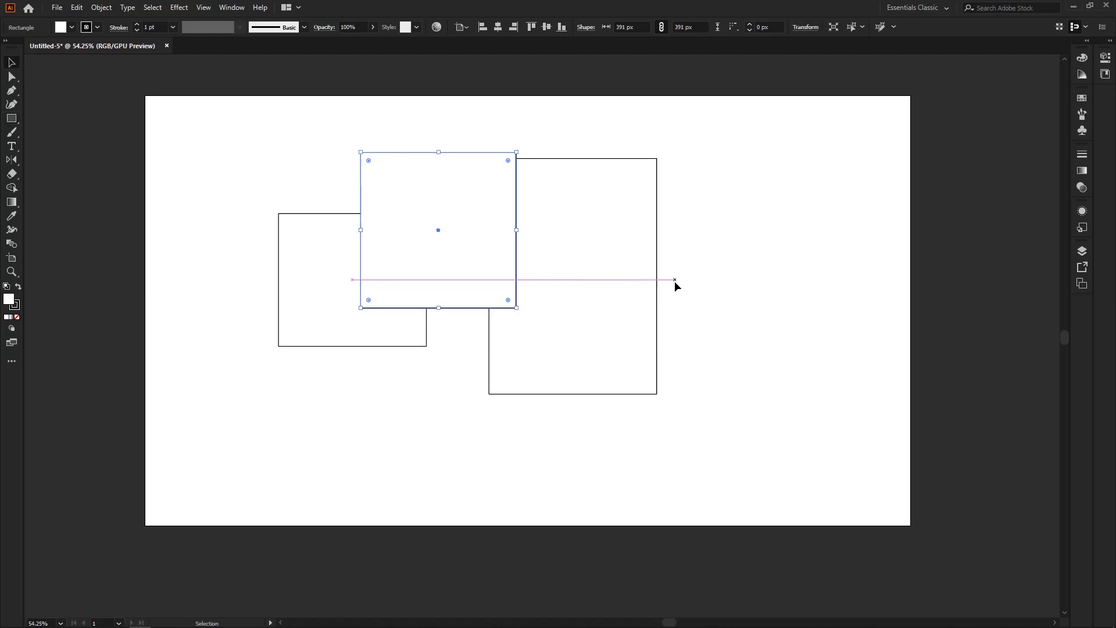
{"action": "key", "text": "ctrl+a"}
{"action": "left_click", "coordinate": [341, 421]}
{"action": "left_click", "coordinate": [493, 306]}
{"action": "key", "text": "Delete"}
- Zoom in on the remaining rectangle and swap its fill and stroke to make it solid black
{"action": "key", "text": "z"}
{"action": "left_click_drag", "start_coordinate": [312, 279], "coordinate": [348, 331]}
{"action": "key", "text": "v"}
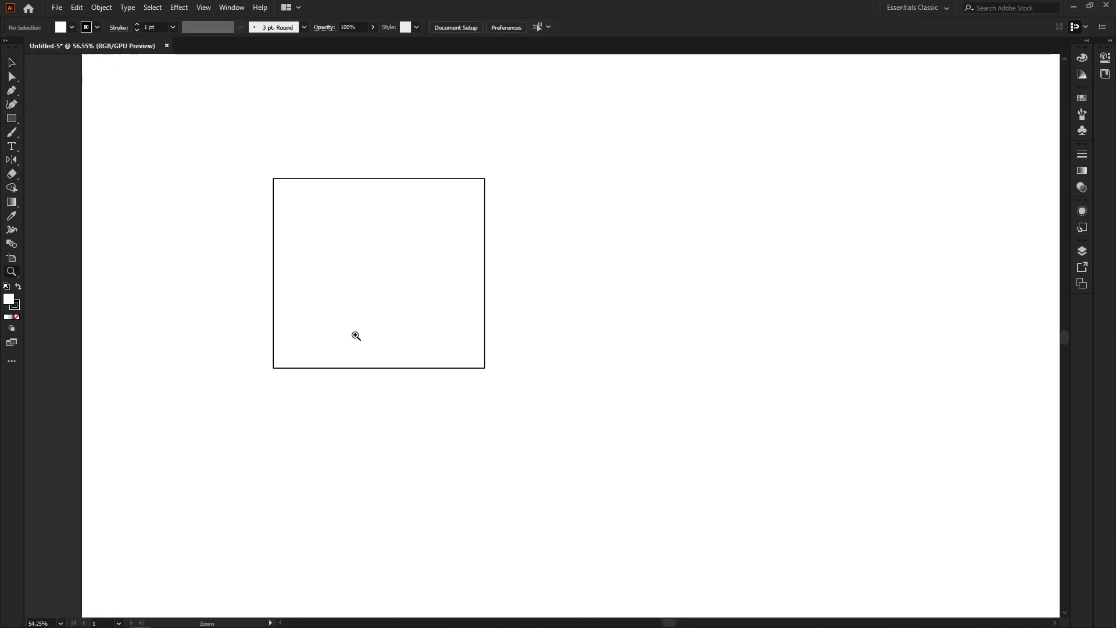
{"action": "scroll", "coordinate": [432, 377], "scroll_direction": "down", "scroll_amount": 2}
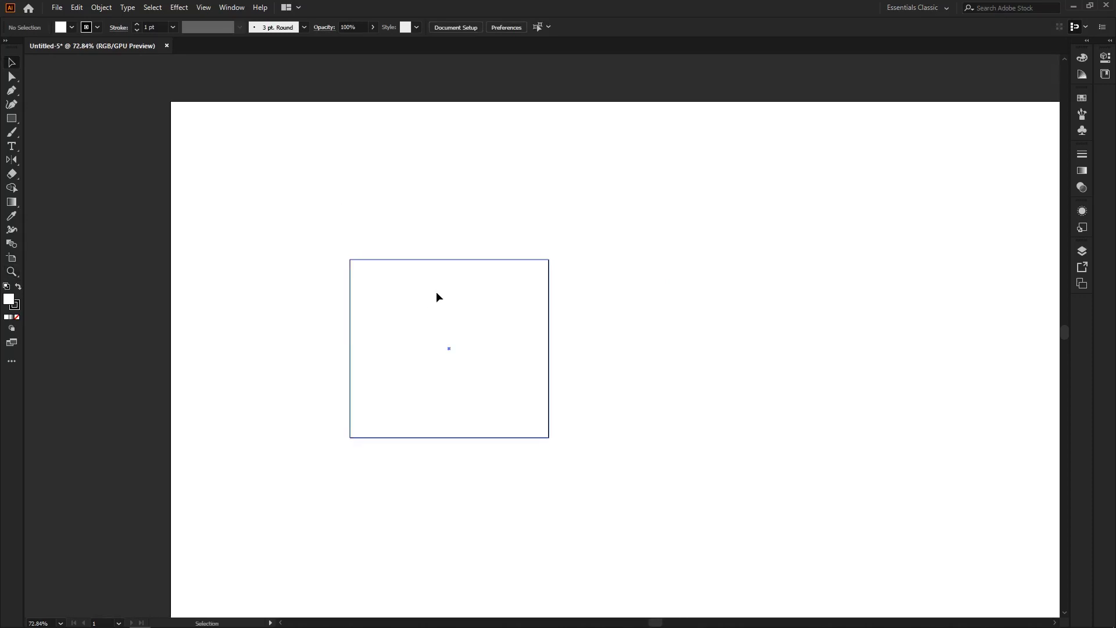
{"action": "key", "text": "ctrl+a"}
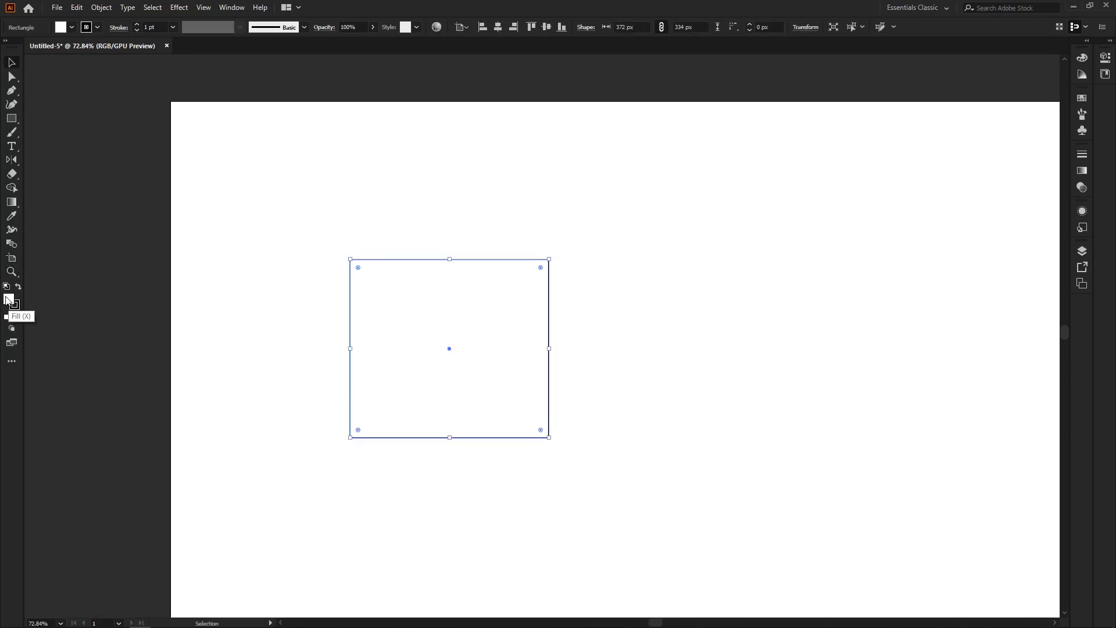
{"action": "left_click_drag", "start_coordinate": [416, 209], "coordinate": [250, 317]}
{"action": "left_click", "coordinate": [19, 287]}
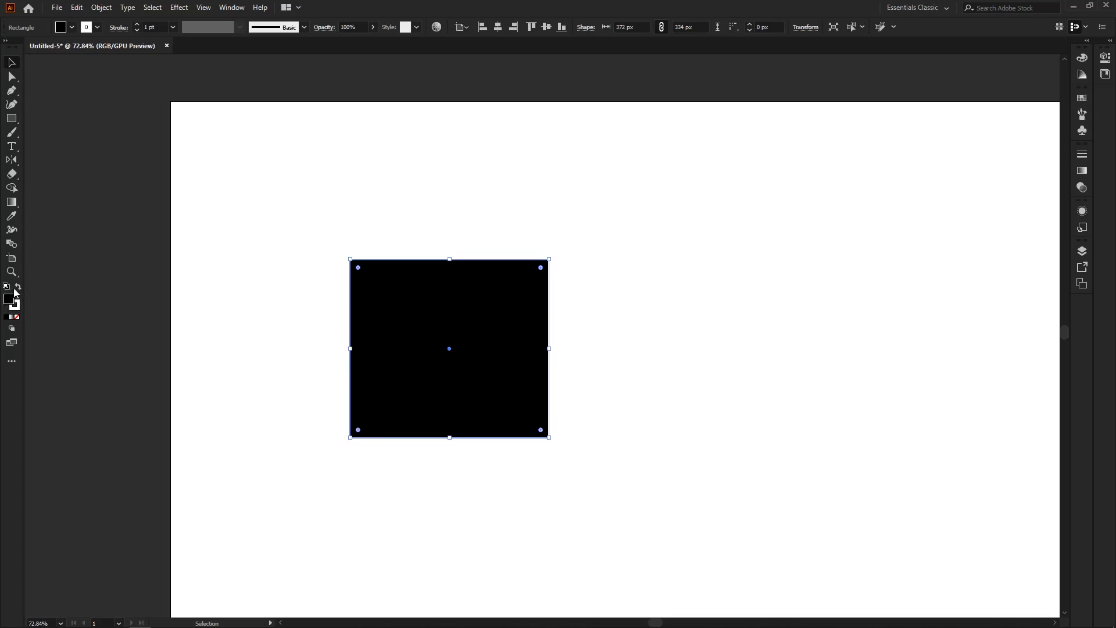
{"action": "left_click", "coordinate": [17, 288]}
{"action": "left_click", "coordinate": [351, 217]}
{"action": "left_click", "coordinate": [527, 331]}
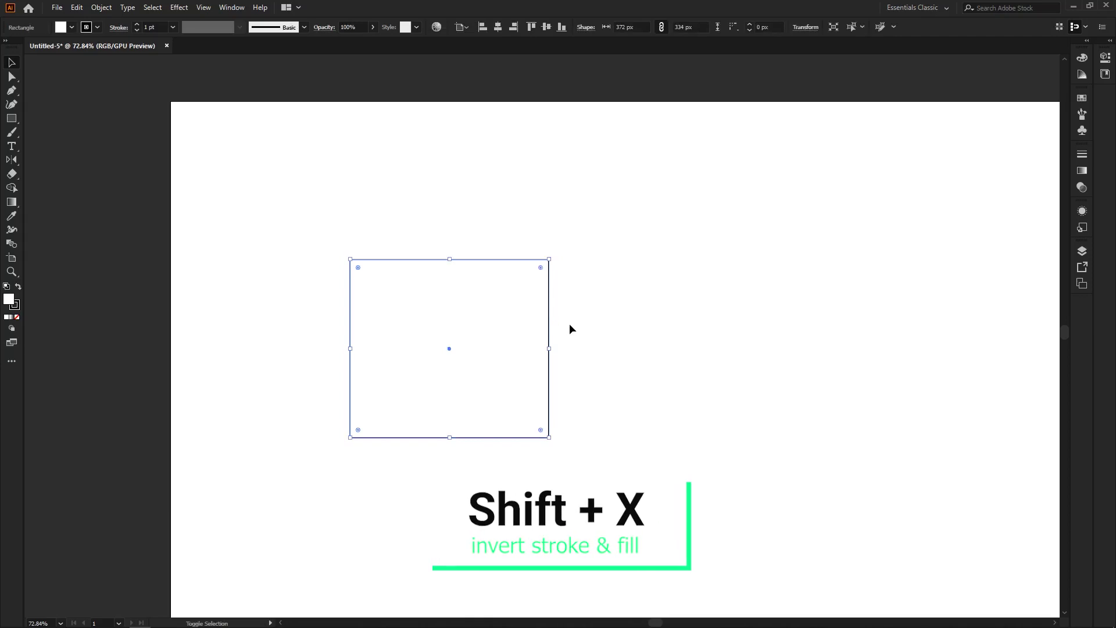
{"action": "key", "text": "shift+x"}
{"action": "key", "text": "shift+x"}
{"action": "key", "text": "shift+x"}
{"action": "key", "text": "shift+x"}
{"action": "key", "text": "shift+x"}
{"action": "key", "text": "shift+x"}
{"action": "key", "text": "shift+x"}
{"action": "key", "text": "shift+x"}
{"action": "key", "text": "shift+x"}
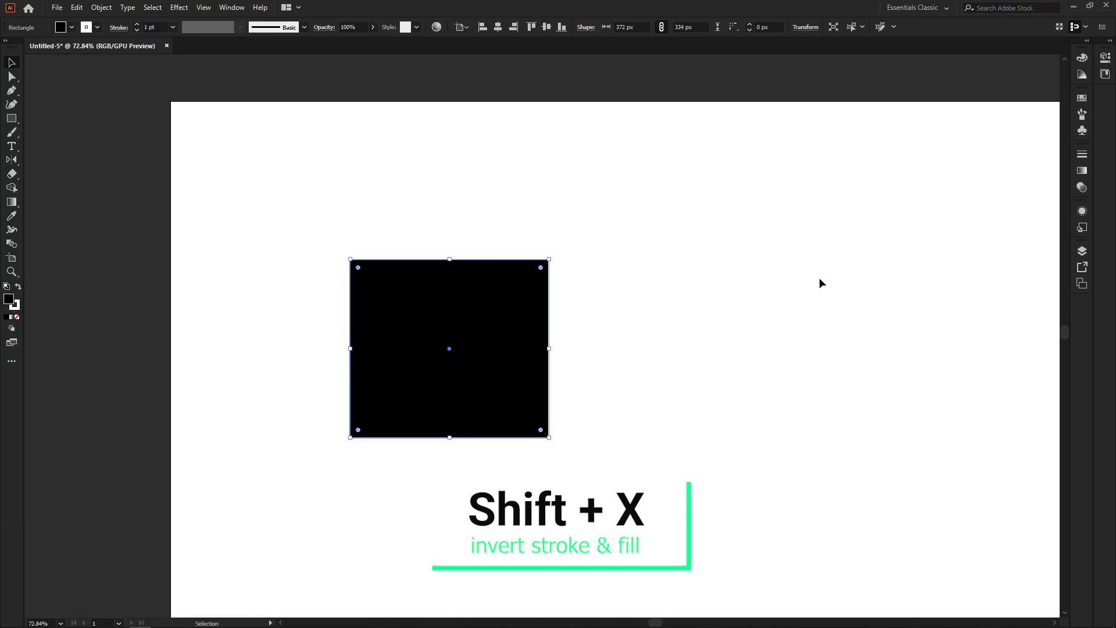
- Give the square a magenta fill and a teal 16d8b7 stroke
{"action": "double_click", "coordinate": [9, 299]}
{"action": "left_click", "coordinate": [537, 258]}
{"action": "left_click", "coordinate": [695, 234]}
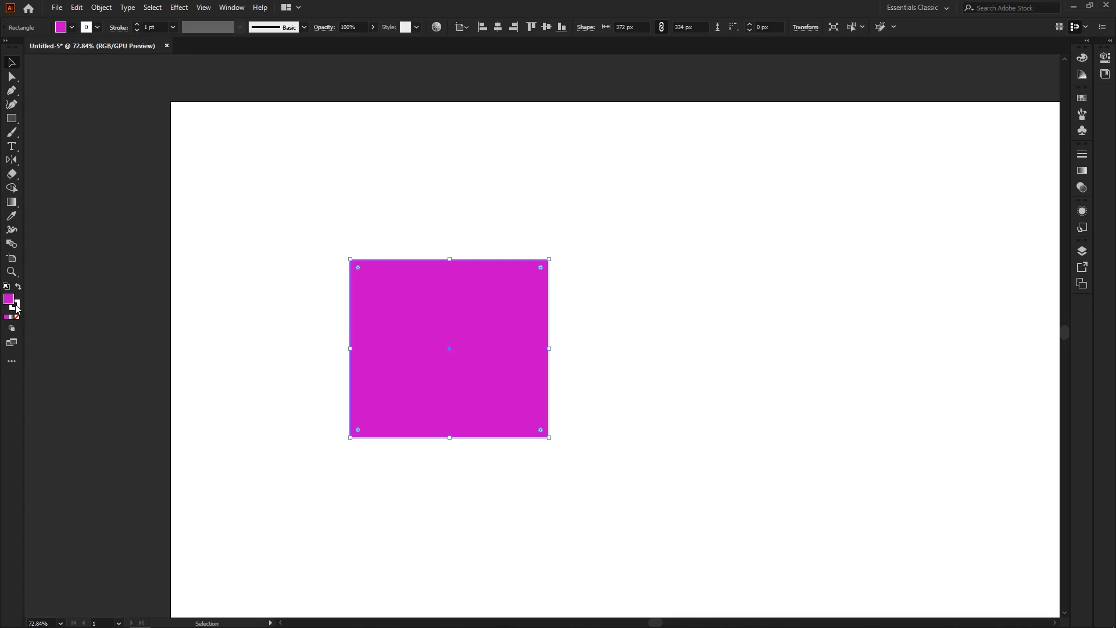
{"action": "double_click", "coordinate": [17, 308]}
{"action": "left_click", "coordinate": [587, 304]}
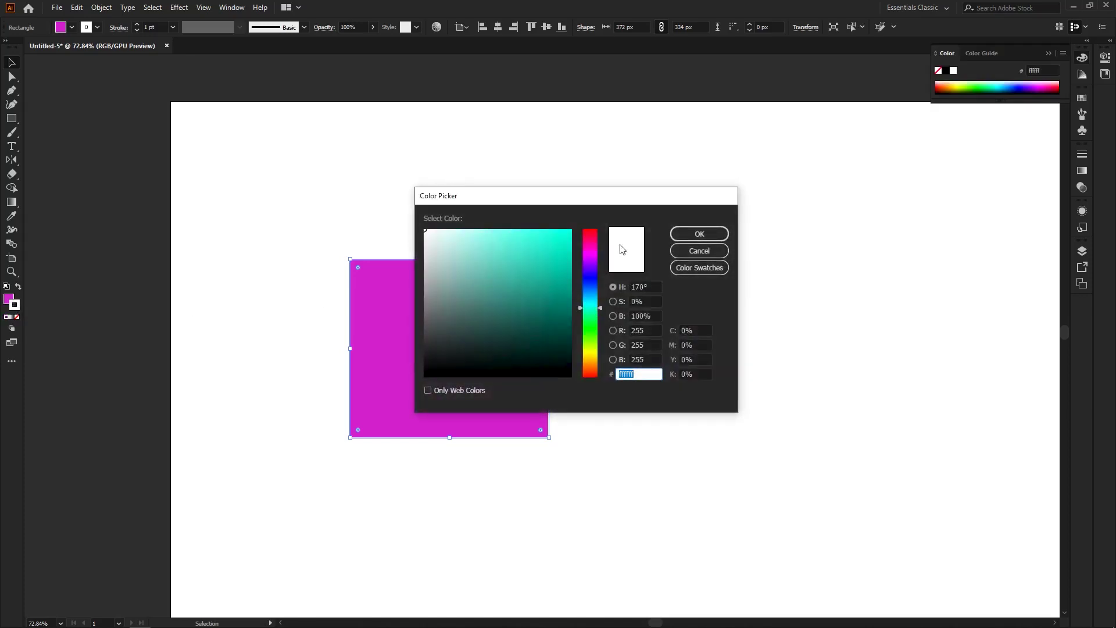
{"action": "left_click", "coordinate": [560, 250]}
{"action": "left_click", "coordinate": [700, 234]}
- Raise the stroke weight to 12 pt and zoom in on the square
{"action": "left_click", "coordinate": [138, 24]}
{"action": "left_click", "coordinate": [137, 24]}
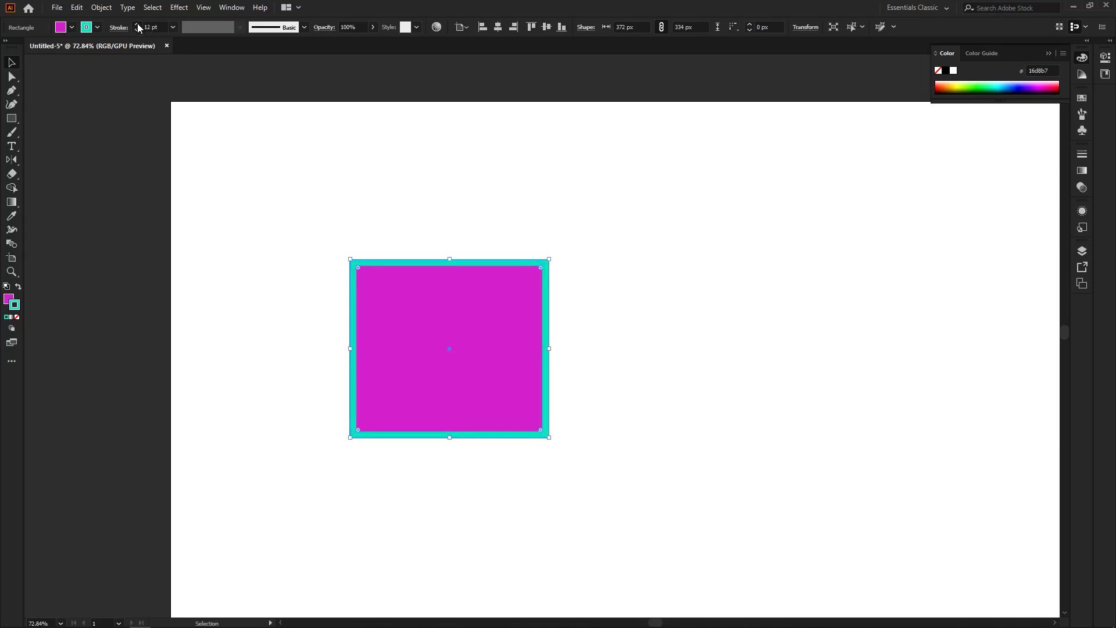
{"action": "left_click", "coordinate": [829, 275]}
{"action": "key", "text": "z"}
{"action": "left_click_drag", "start_coordinate": [514, 374], "coordinate": [630, 387]}
{"action": "key", "text": "v"}
- Swap fill and stroke and back, keeping the magenta fill with teal stroke, then reset the view
{"action": "left_click", "coordinate": [525, 344]}
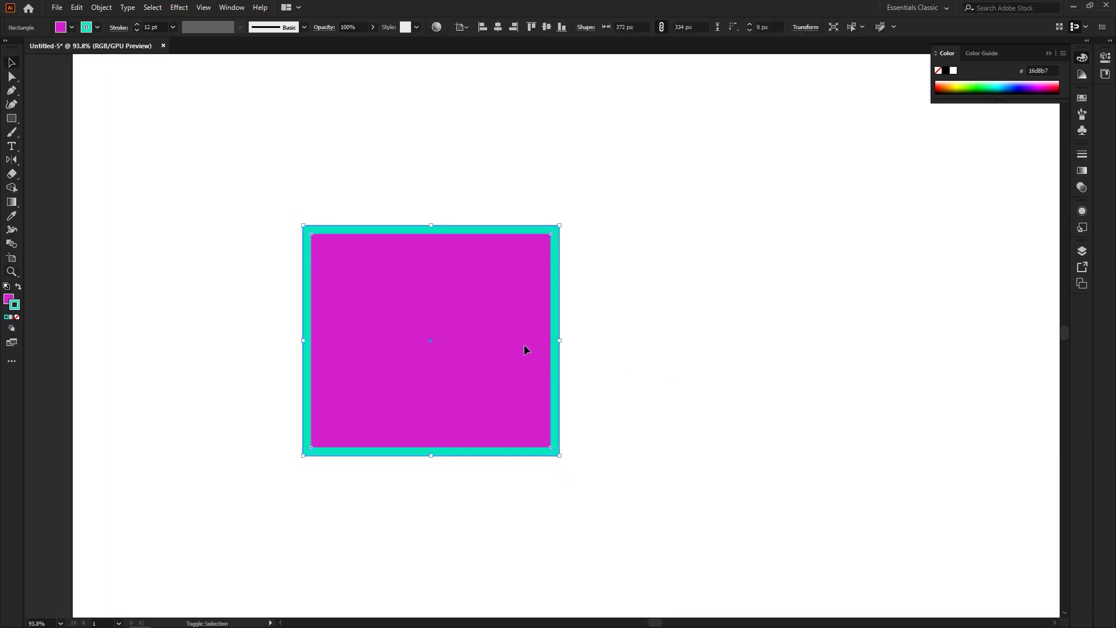
{"action": "key", "text": "shift+x"}
{"action": "key", "text": "shift+x"}
{"action": "key", "text": "shift+x"}
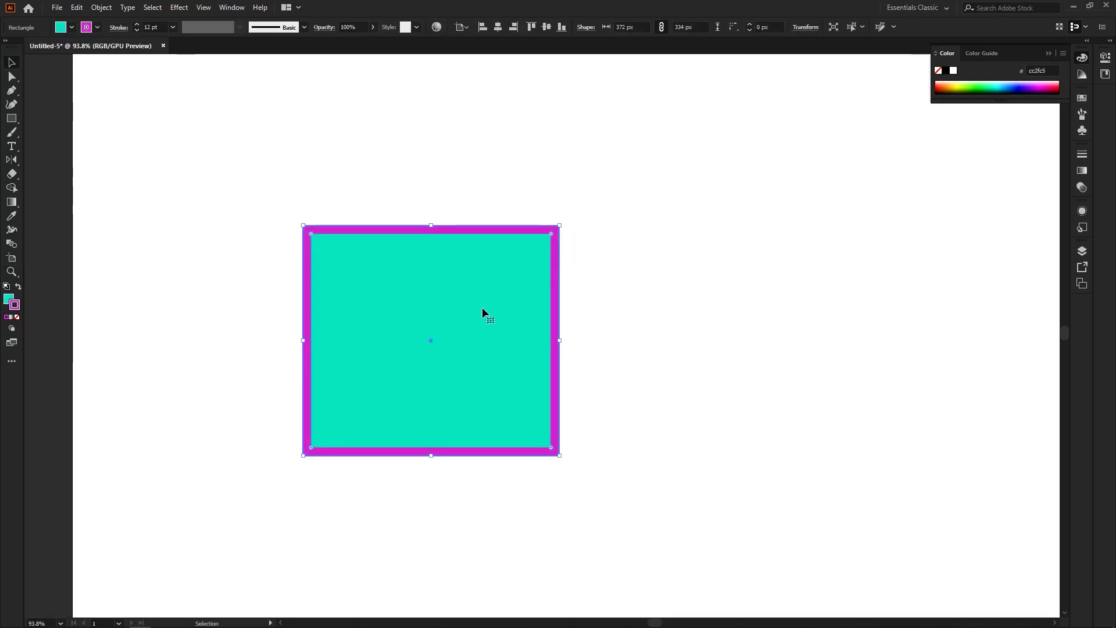
{"action": "key", "text": "shift+x"}
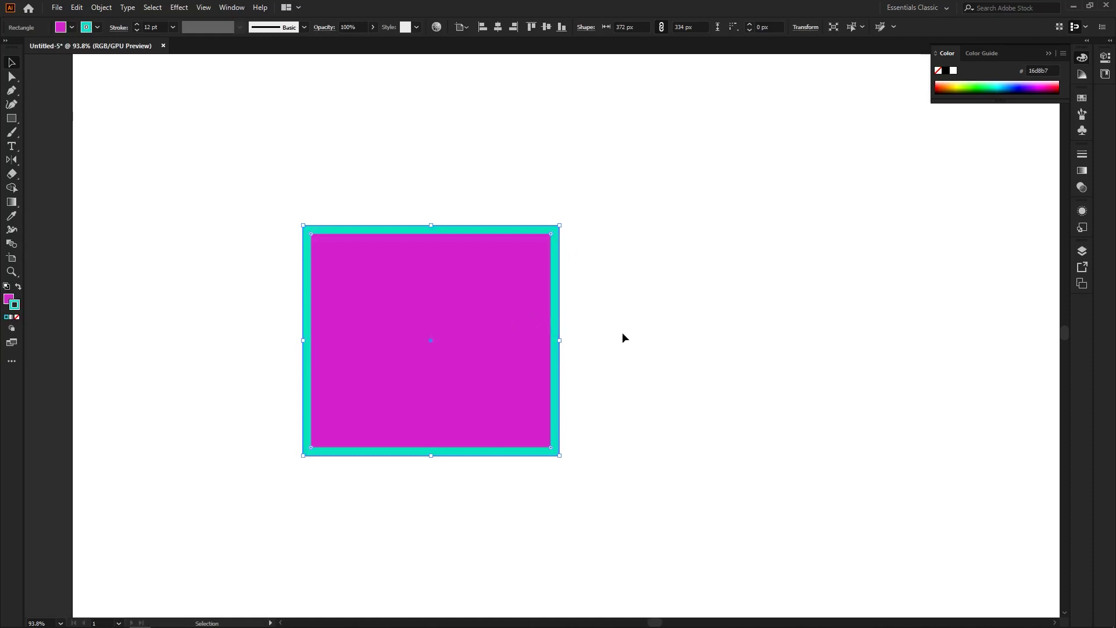
{"action": "left_click", "coordinate": [606, 322]}
{"action": "key", "text": "ctrl+0"}
{"action": "key", "text": "z"}
{"action": "left_click", "coordinate": [457, 278]}
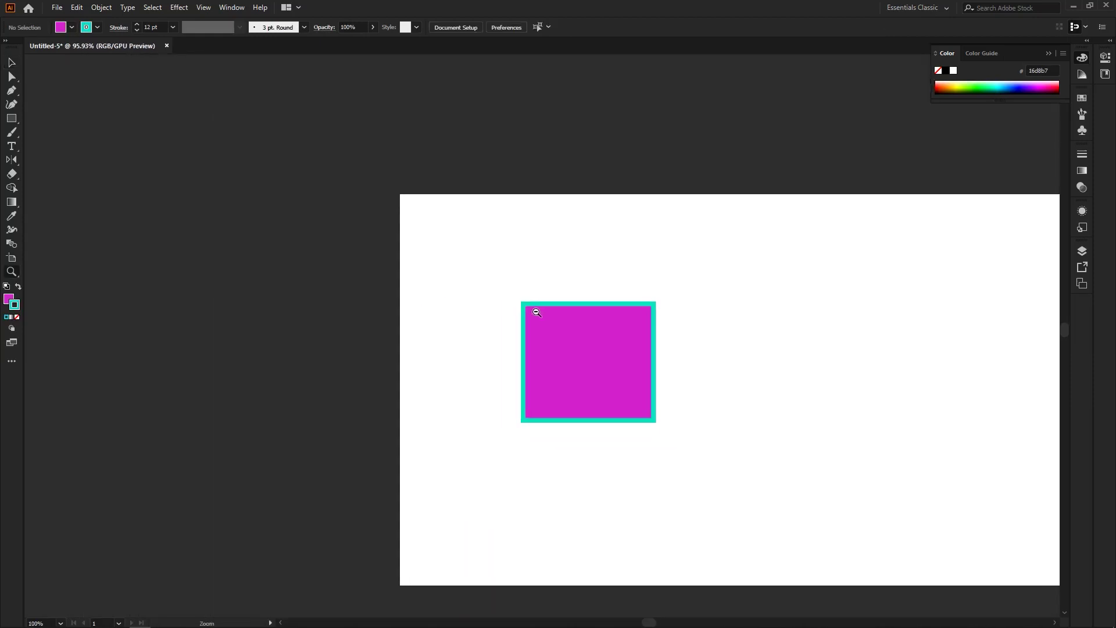
- Place a duplicate square at the lower right and zoom out to the whole artboard
{"action": "mouse_move", "coordinate": [662, 310]}
{"action": "left_mouse_down"}
{"action": "mouse_move", "coordinate": [553, 314]}
{"action": "mouse_move", "coordinate": [415, 261]}
{"action": "left_mouse_up"}
{"action": "mouse_move", "coordinate": [605, 301]}
{"action": "left_mouse_down"}
{"action": "mouse_move", "coordinate": [468, 294]}
{"action": "mouse_move", "coordinate": [472, 368]}
{"action": "mouse_move", "coordinate": [489, 376]}
{"action": "mouse_move", "coordinate": [553, 304]}
{"action": "mouse_move", "coordinate": [753, 375]}
{"action": "mouse_move", "coordinate": [692, 330]}
{"action": "left_mouse_up"}
{"action": "key", "text": "v"}
{"action": "key", "text": "z"}
{"action": "left_click_drag", "start_coordinate": [491, 194], "coordinate": [459, 194]}
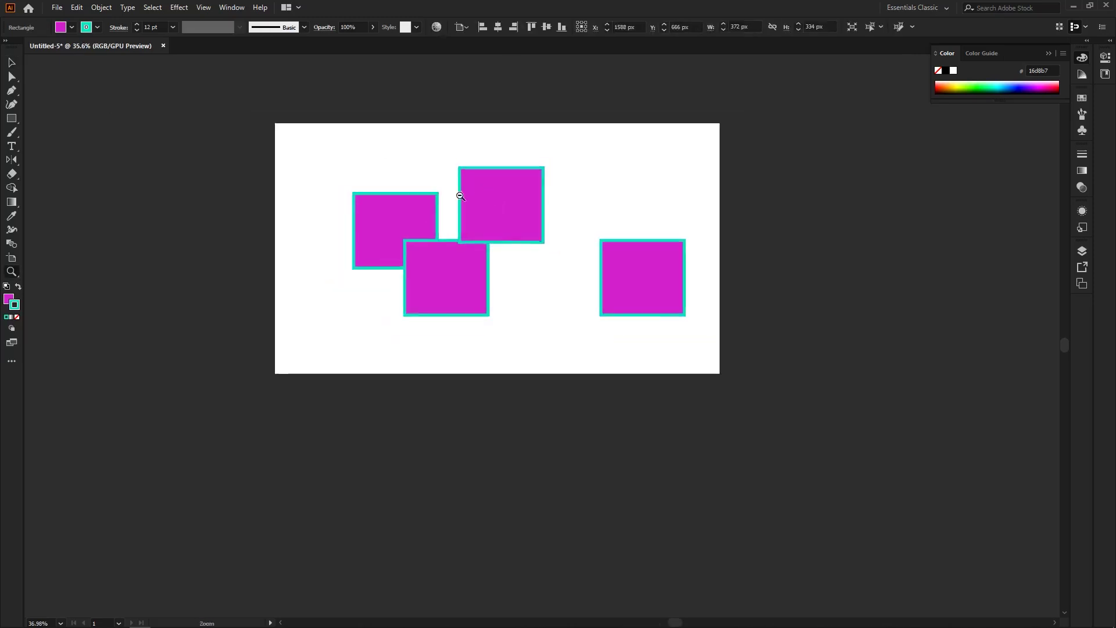
{"action": "left_click_drag", "start_coordinate": [603, 245], "coordinate": [575, 238]}
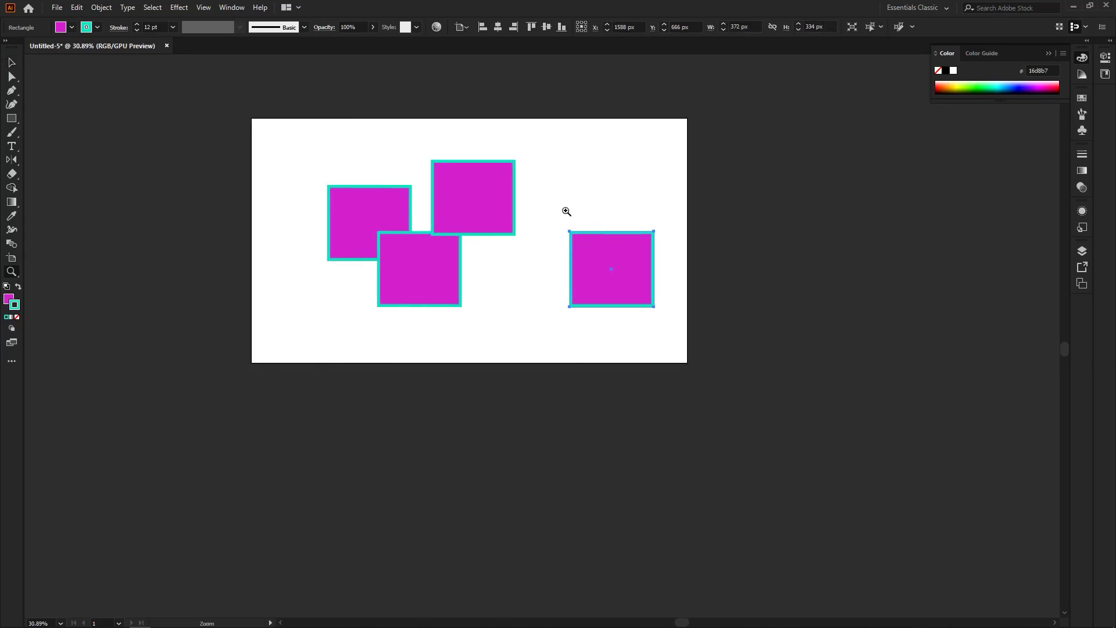
- Alt-drag Artboard 1 downward to copy it with its squares below the original
{"action": "key", "text": "shift+o"}
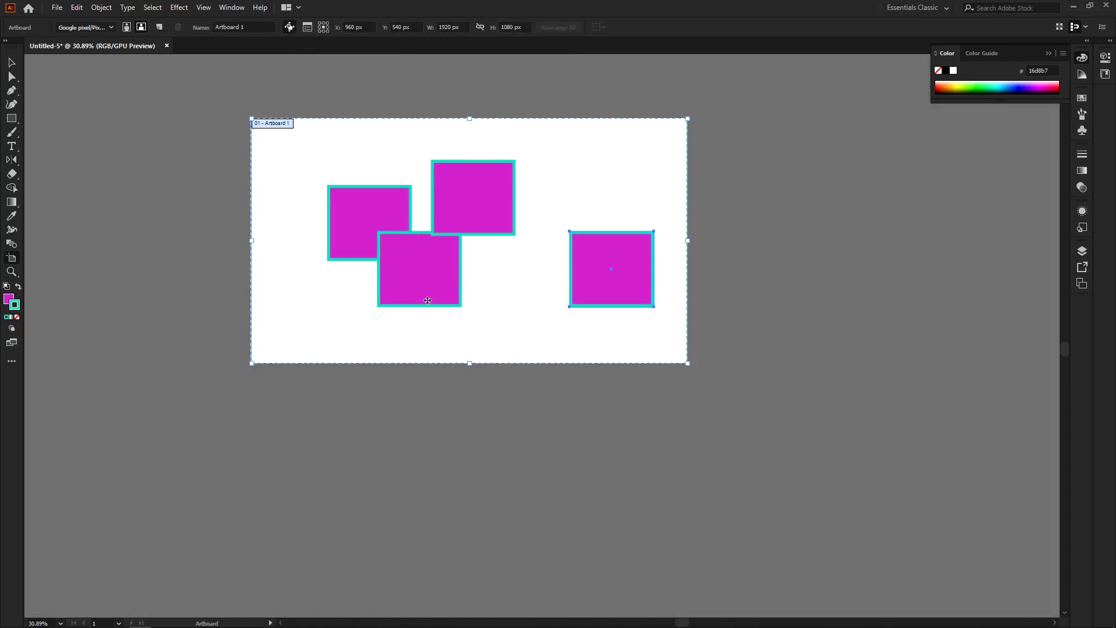
{"action": "key", "text": "z"}
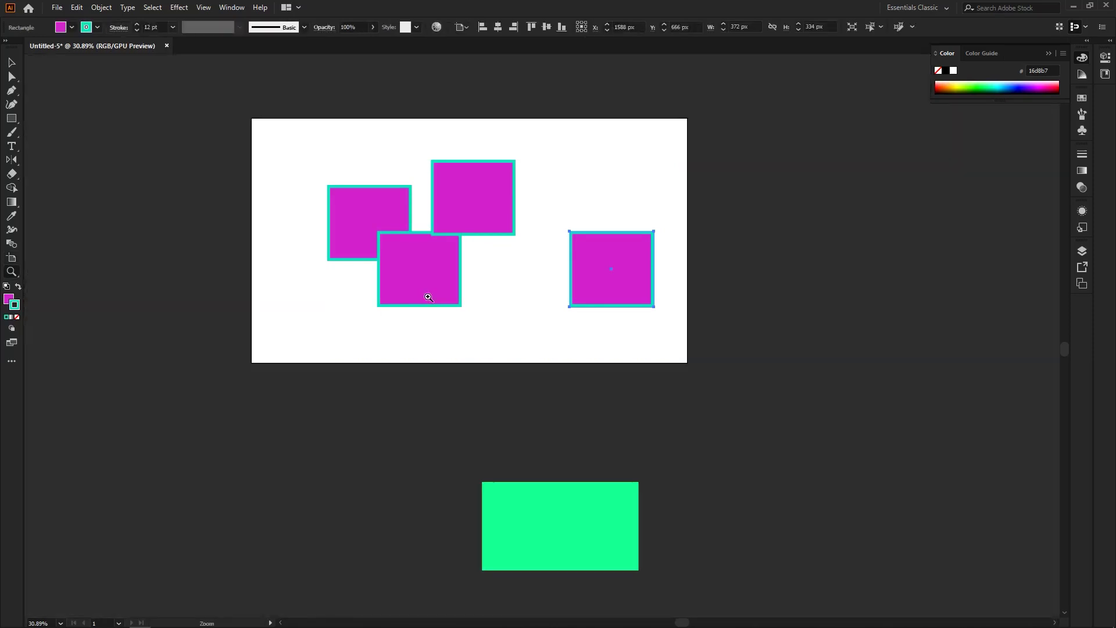
{"action": "key", "text": "shift+o"}
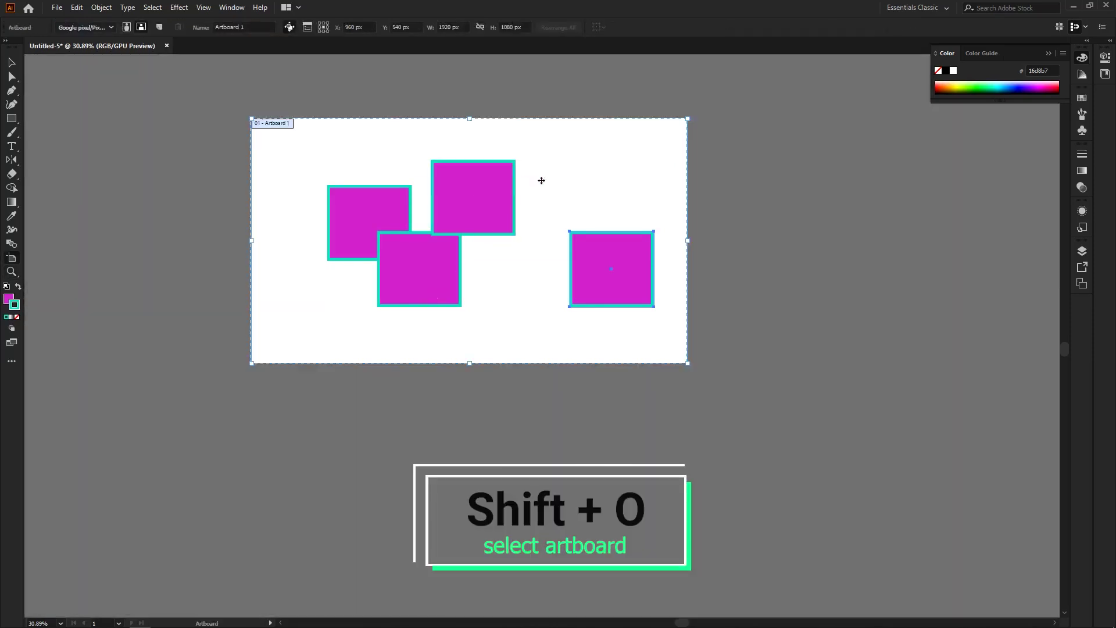
{"action": "left_click_drag", "start_coordinate": [612, 165], "coordinate": [615, 419]}
{"action": "key", "text": "v"}
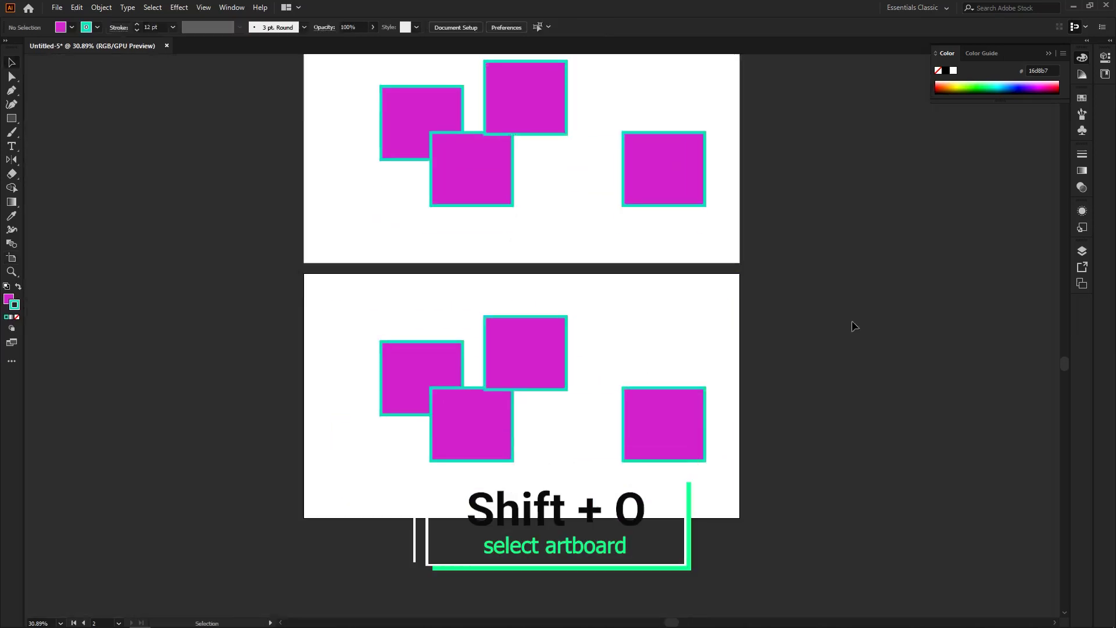
- On the lower artboard, delete one square, move another, and draw two ellipses
{"action": "scroll", "coordinate": [523, 336], "scroll_direction": "up", "scroll_amount": 1}
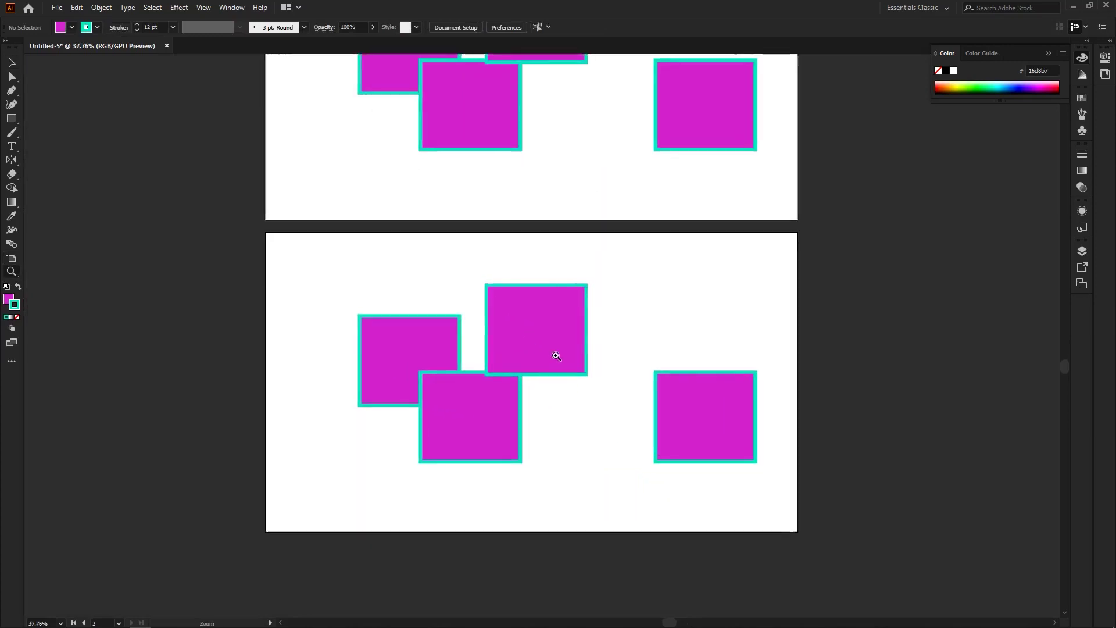
{"action": "left_click", "coordinate": [531, 327]}
{"action": "key", "text": "Delete"}
{"action": "left_click_drag", "start_coordinate": [665, 435], "coordinate": [561, 347]}
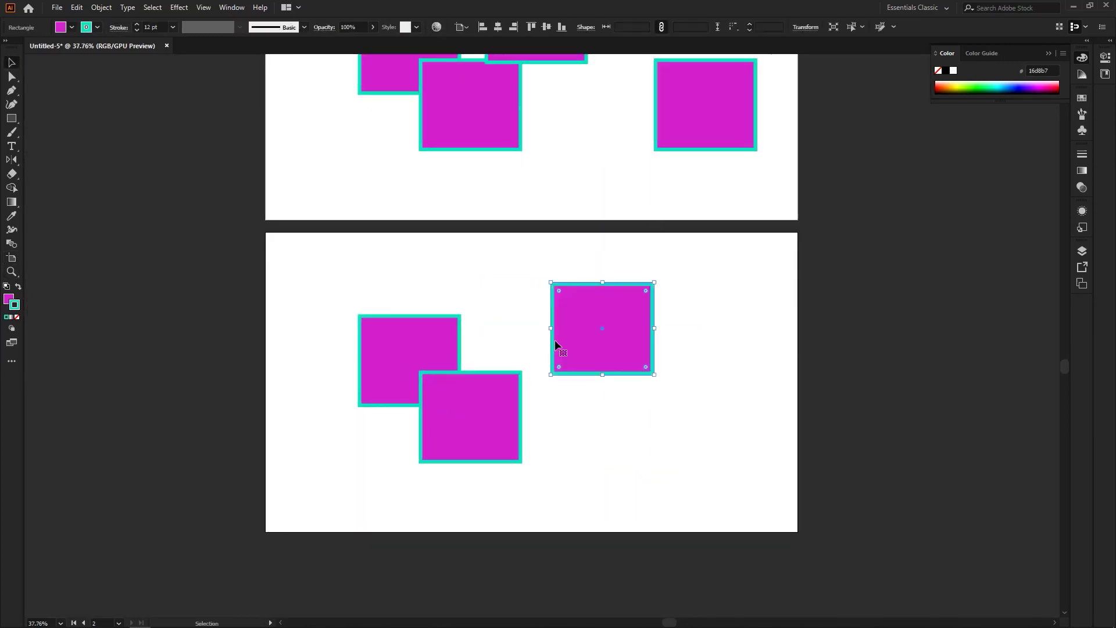
{"action": "key", "text": "l"}
{"action": "left_click_drag", "start_coordinate": [703, 288], "coordinate": [801, 451]}
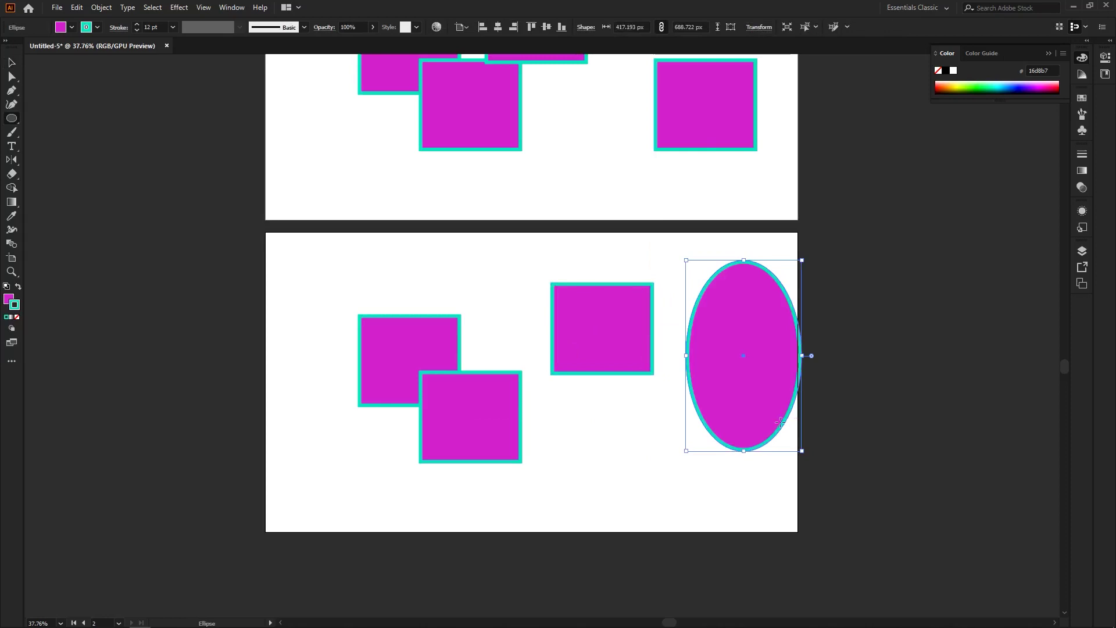
{"action": "left_click_drag", "start_coordinate": [536, 412], "coordinate": [622, 497]}
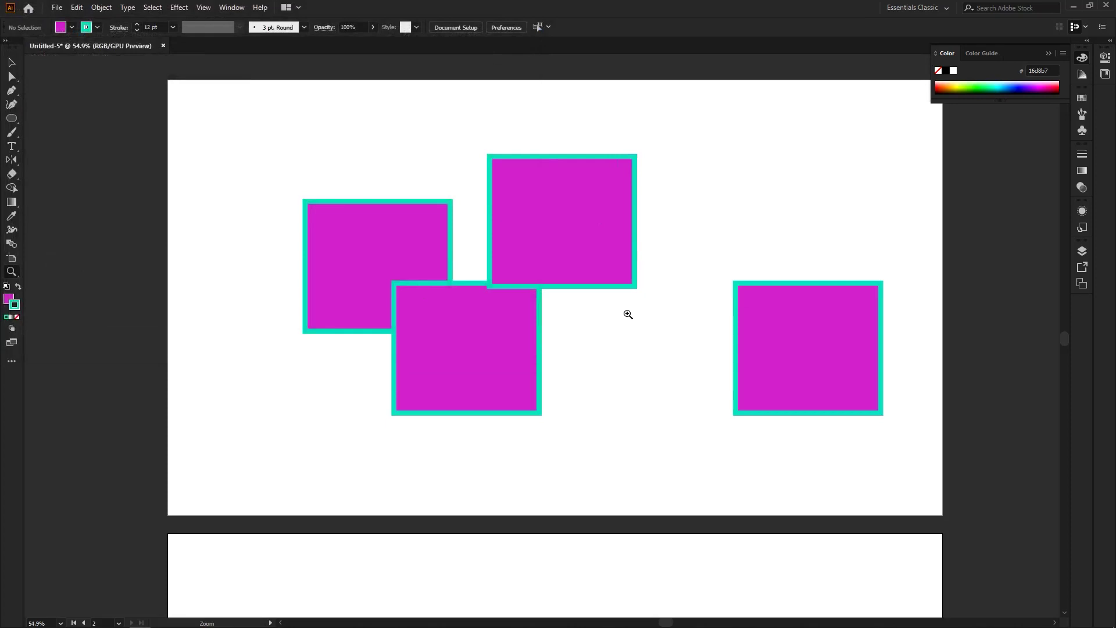
- Save the document as shortcut.ai in Illustrator 2020 format
{"action": "key", "text": "ctrl+shift+s"}
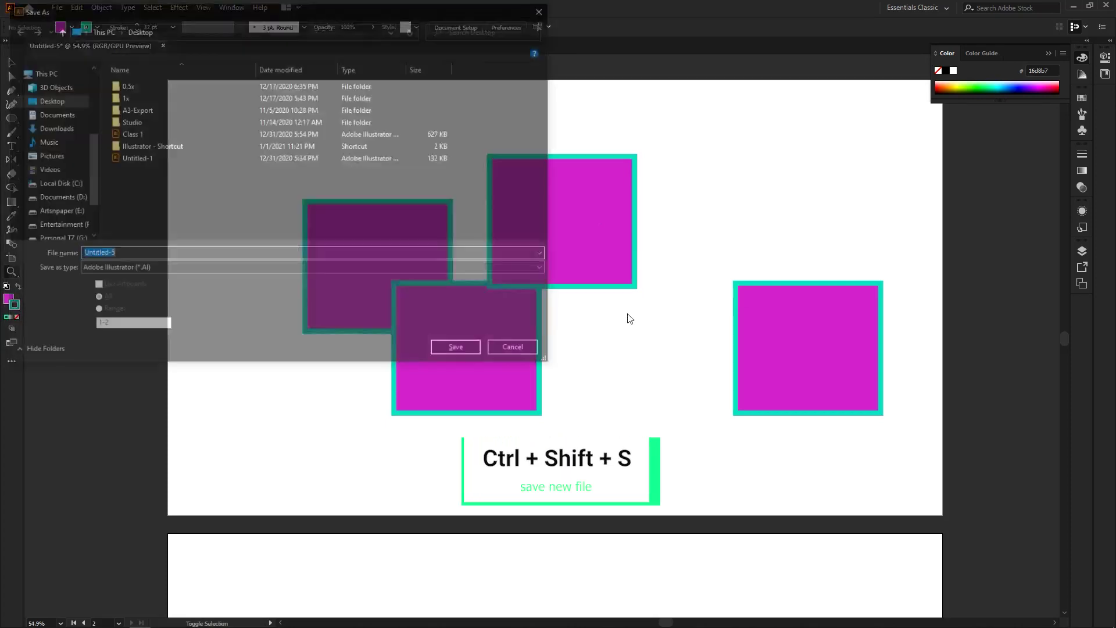
{"action": "mouse_move", "coordinate": [48, 99]}
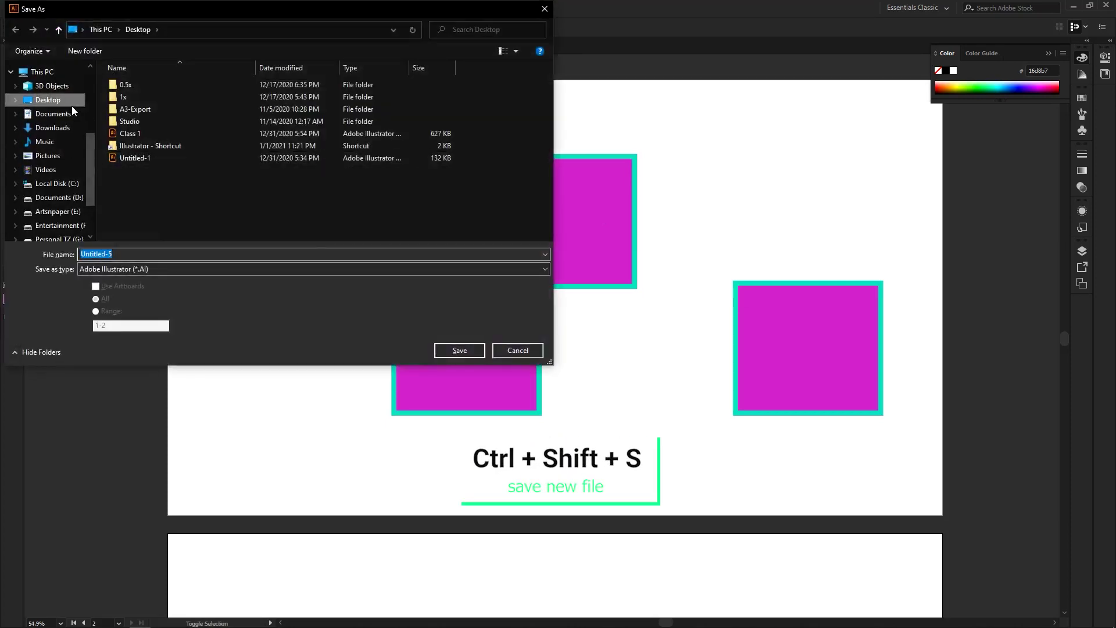
{"action": "left_click", "coordinate": [118, 255]}
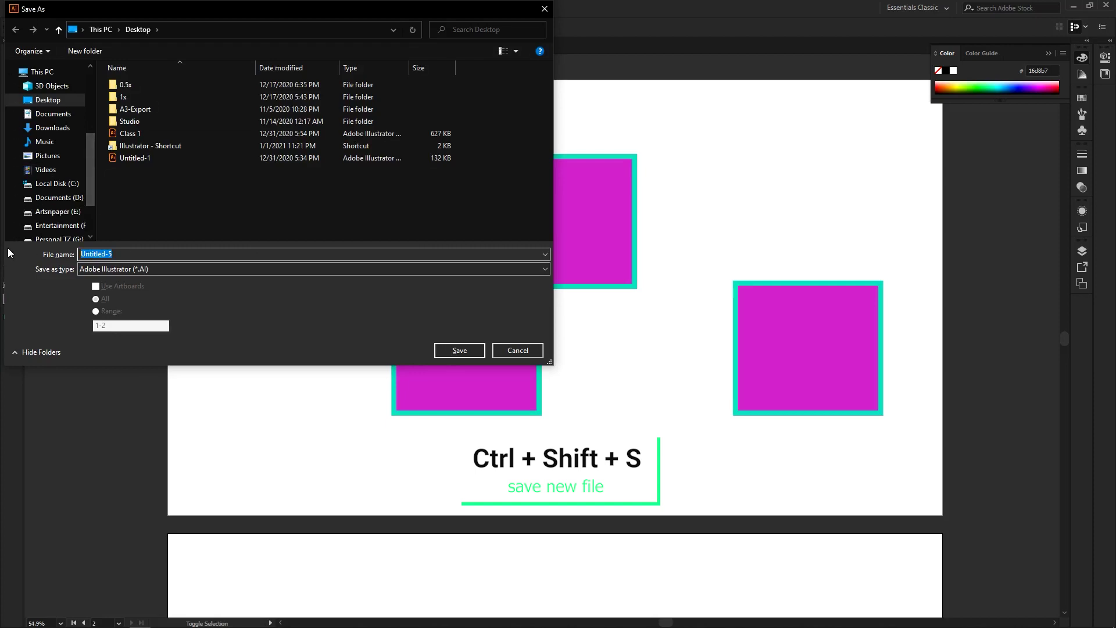
{"action": "type", "text": "shortcut"}
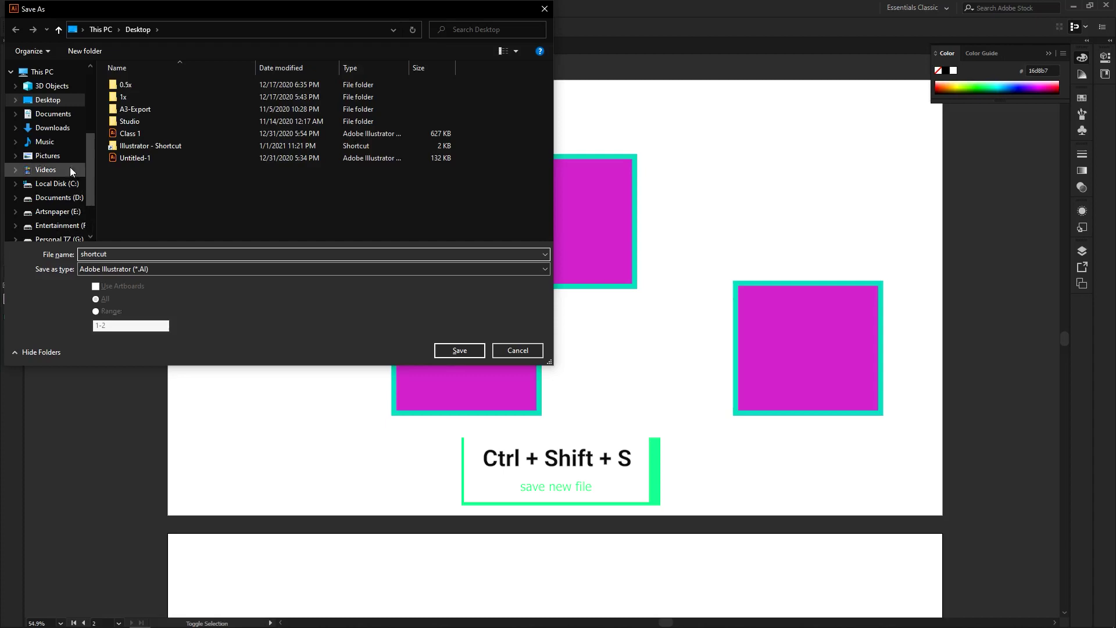
{"action": "left_click", "coordinate": [459, 350]}
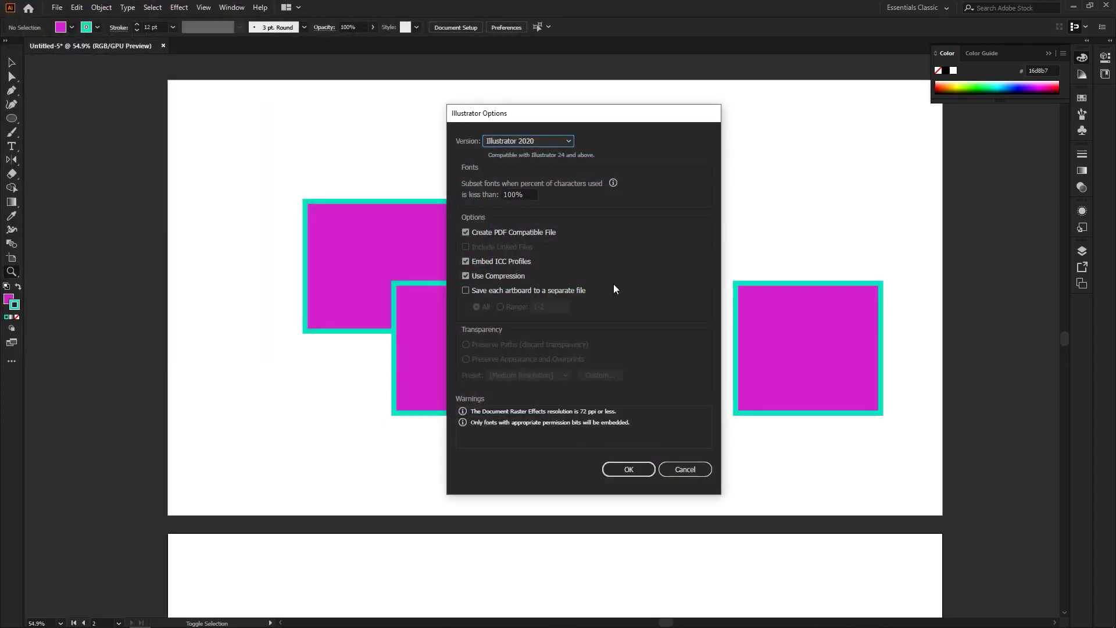
{"action": "left_click", "coordinate": [535, 143]}
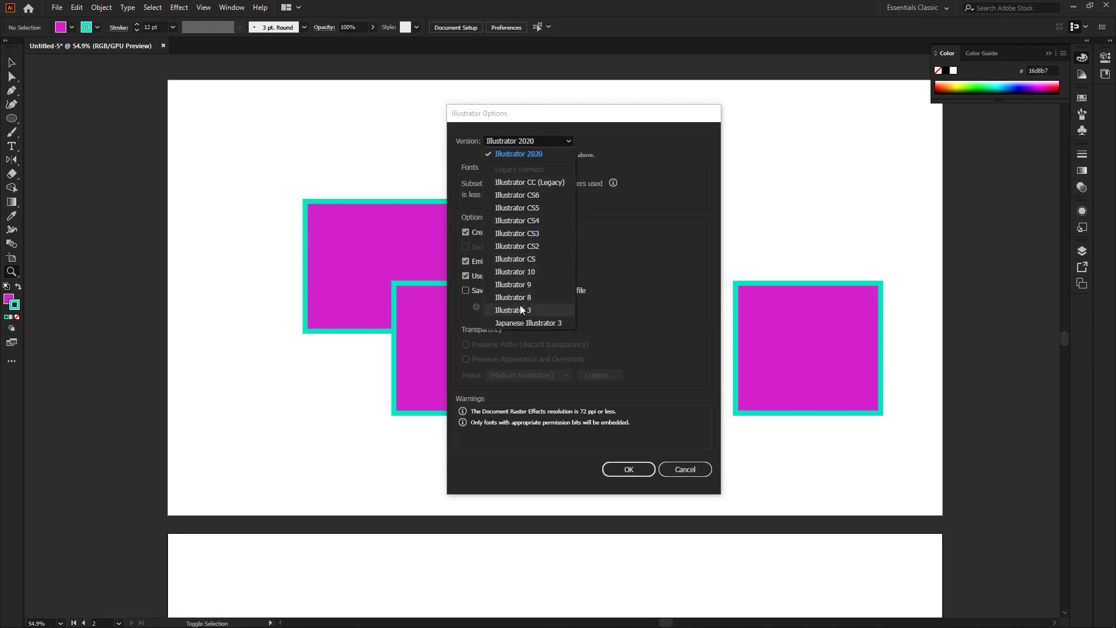
{"action": "left_click", "coordinate": [612, 133]}
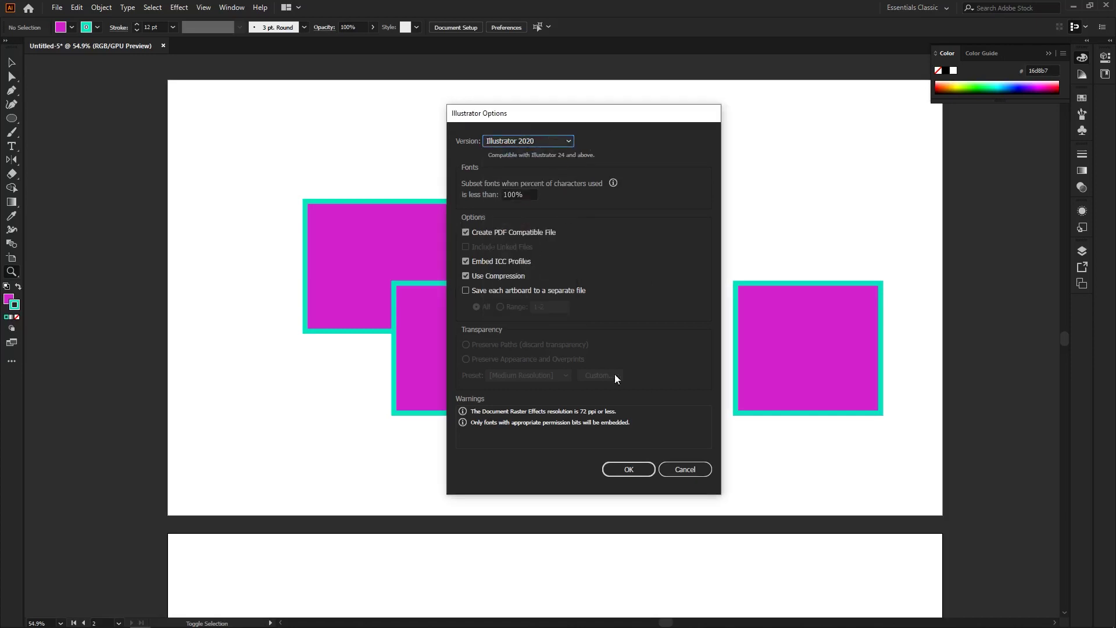
{"action": "left_click", "coordinate": [628, 470]}
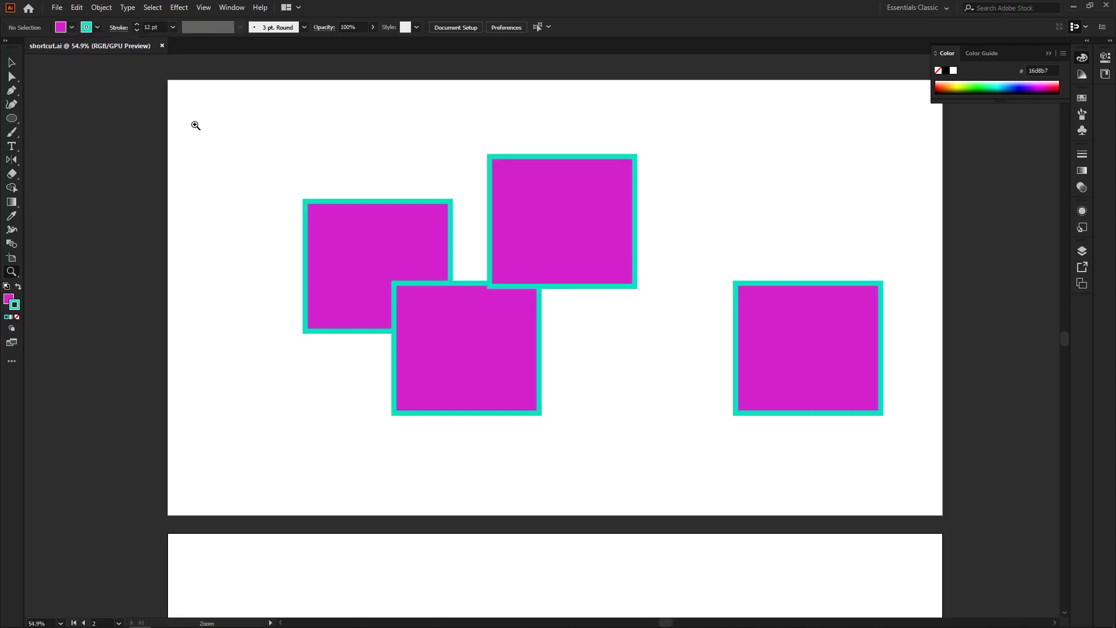
- Draw a small square at the artboard's top-left and save the changes to shortcut.ai
{"action": "key", "text": "m"}
{"action": "left_click_drag", "start_coordinate": [216, 114], "coordinate": [303, 221]}
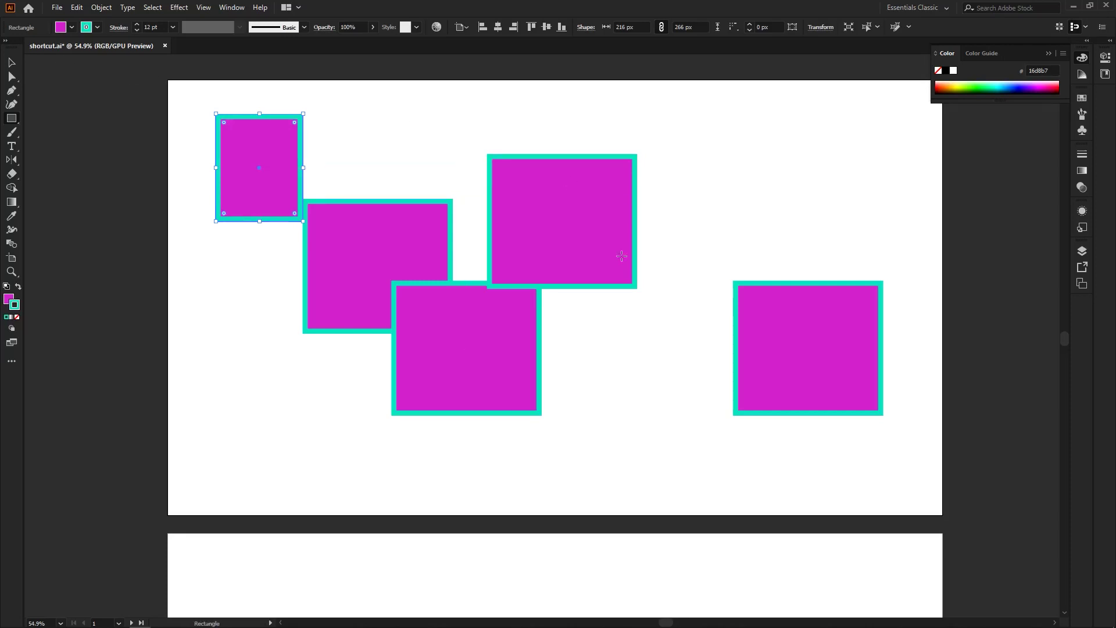
{"action": "key", "text": "ctrl+shift+s"}
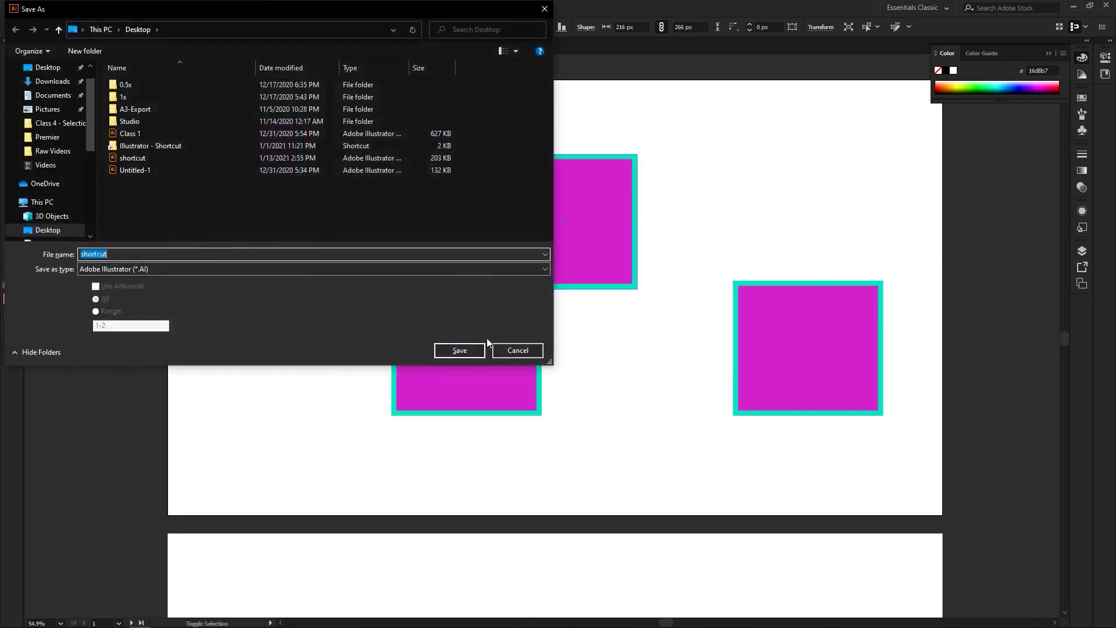
{"action": "left_click", "coordinate": [510, 350]}
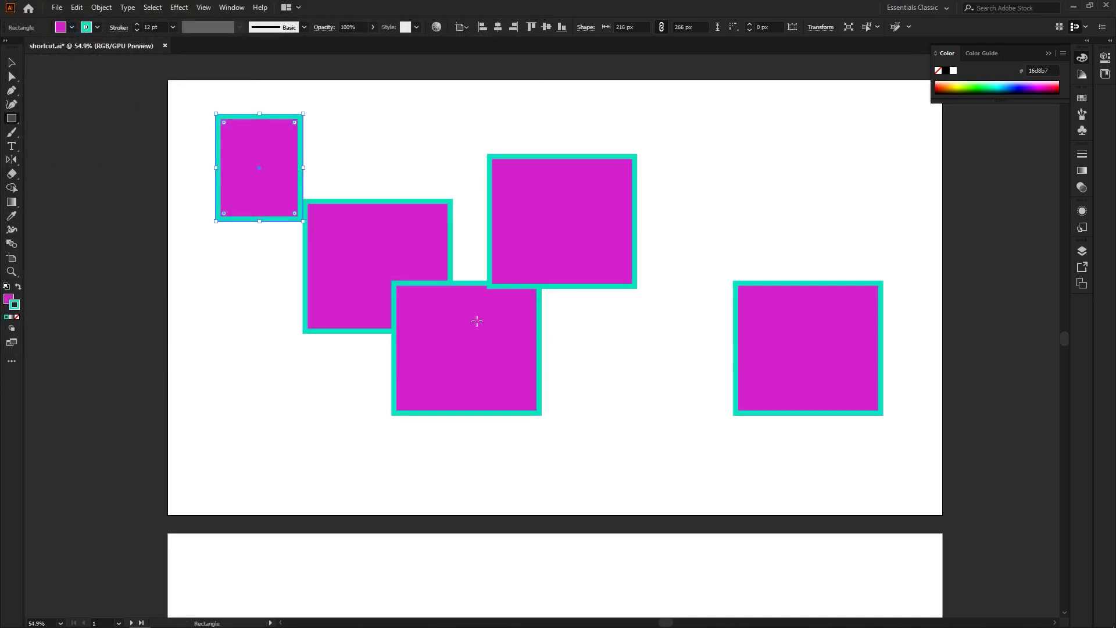
{"action": "key", "text": "v"}
{"action": "key", "text": "ctrl+s"}
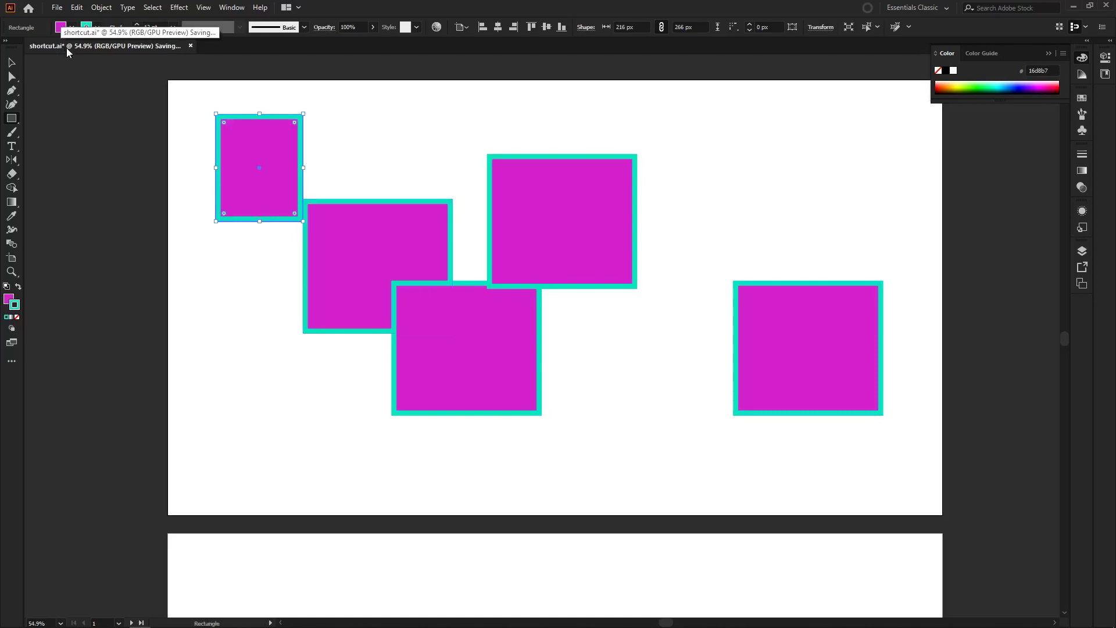
{"action": "key", "text": "v"}
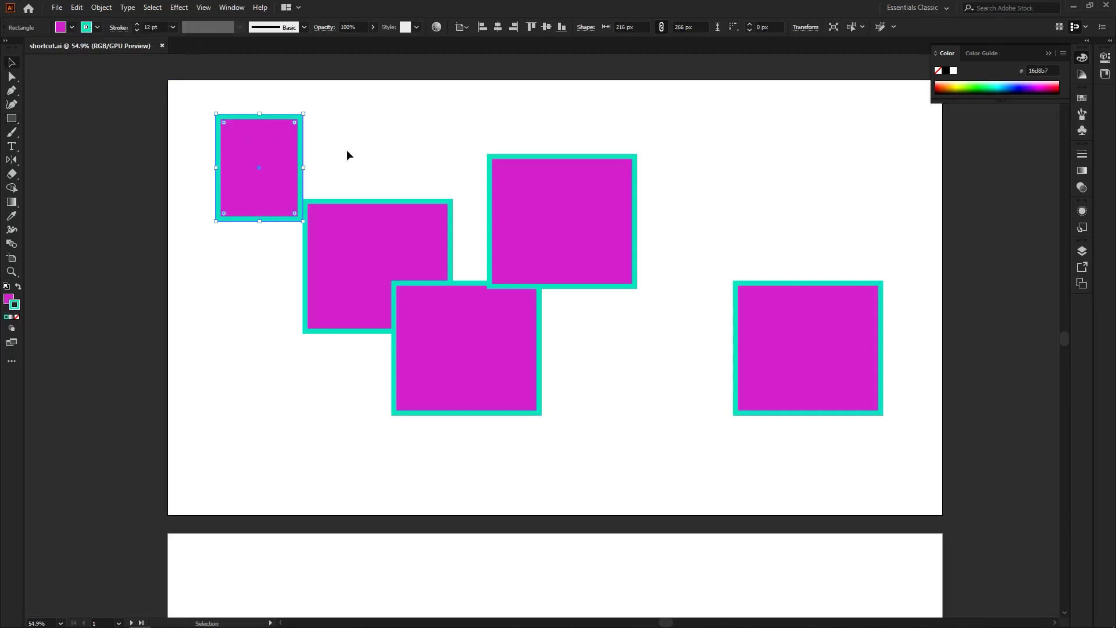
{"action": "key", "text": "ctrl+shift+a"}
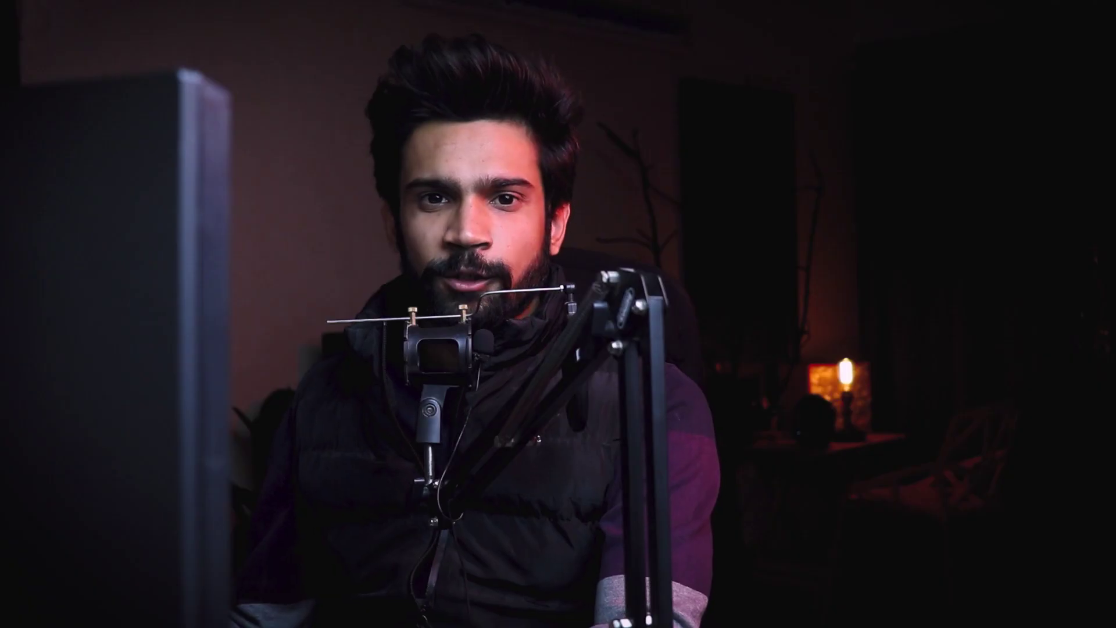